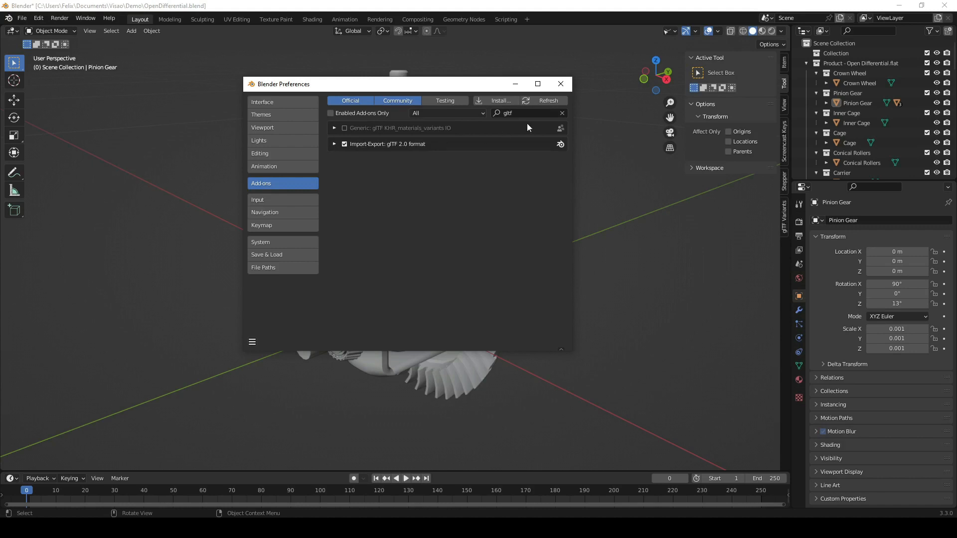
Step: Enable the Node Wrangler add-on and check the Cycles render devices in the system preferences
{"action": "left_click", "coordinate": [534, 115]}
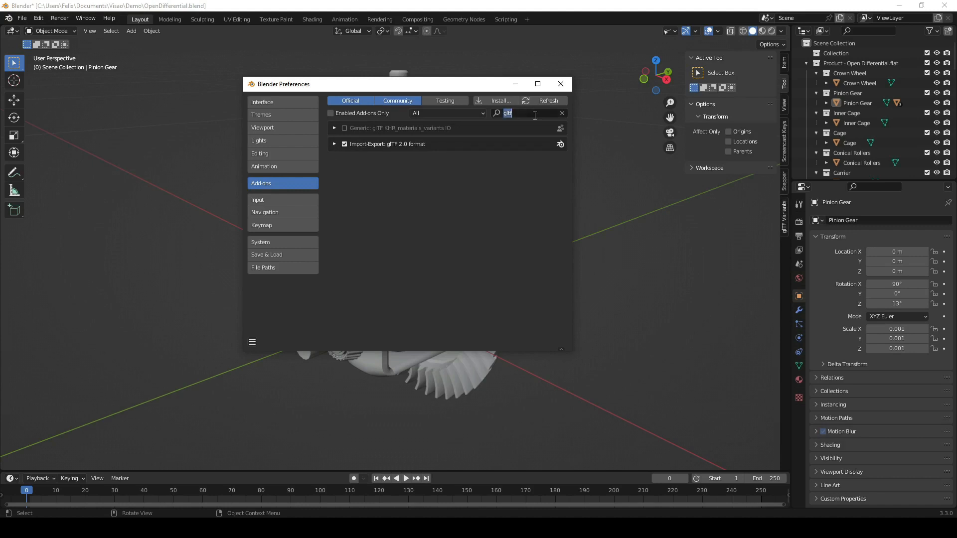
{"action": "left_click", "coordinate": [561, 114]}
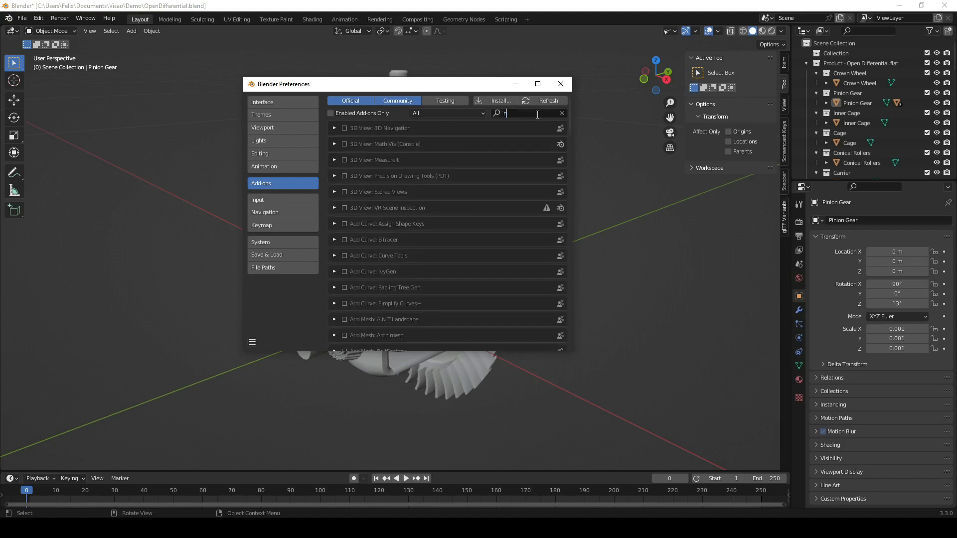
{"action": "type", "text": "node"}
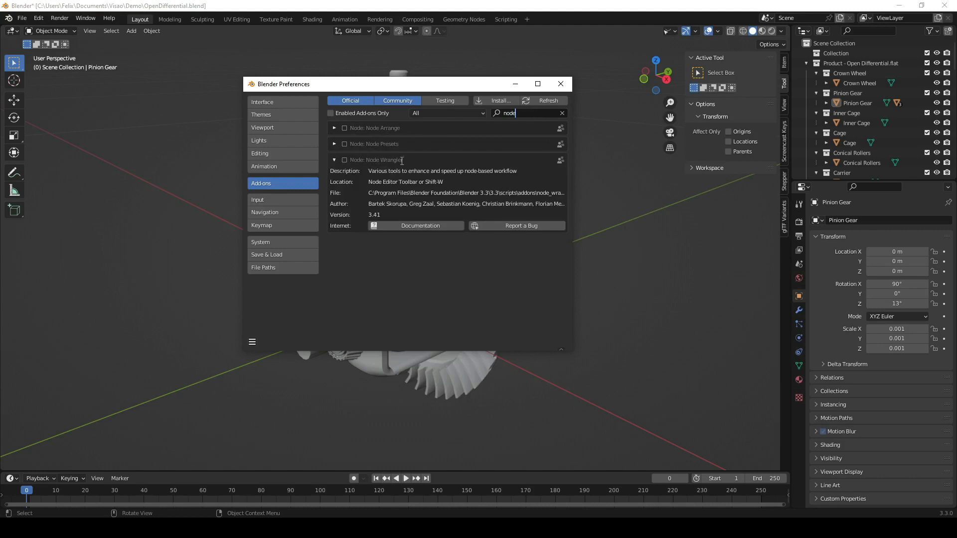
{"action": "left_click", "coordinate": [344, 160]}
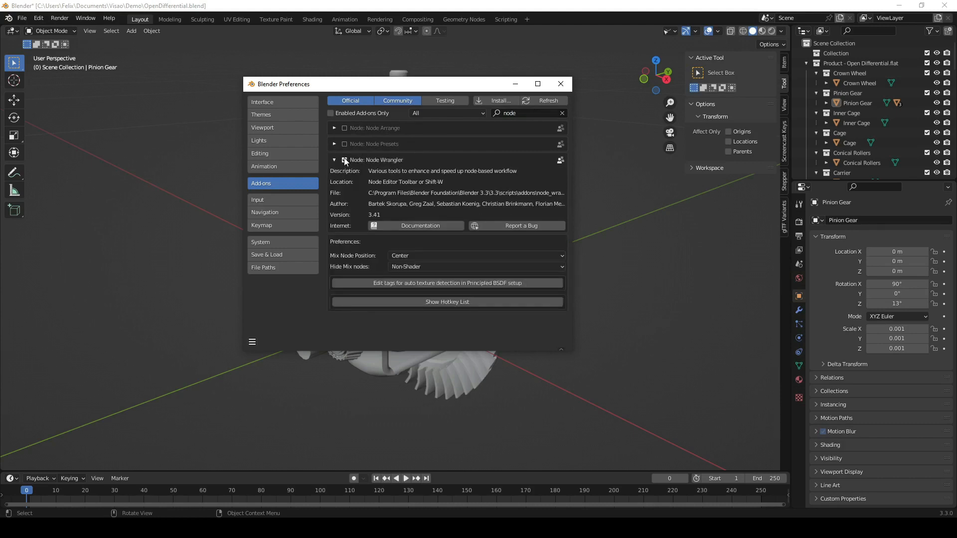
{"action": "left_click", "coordinate": [294, 242]}
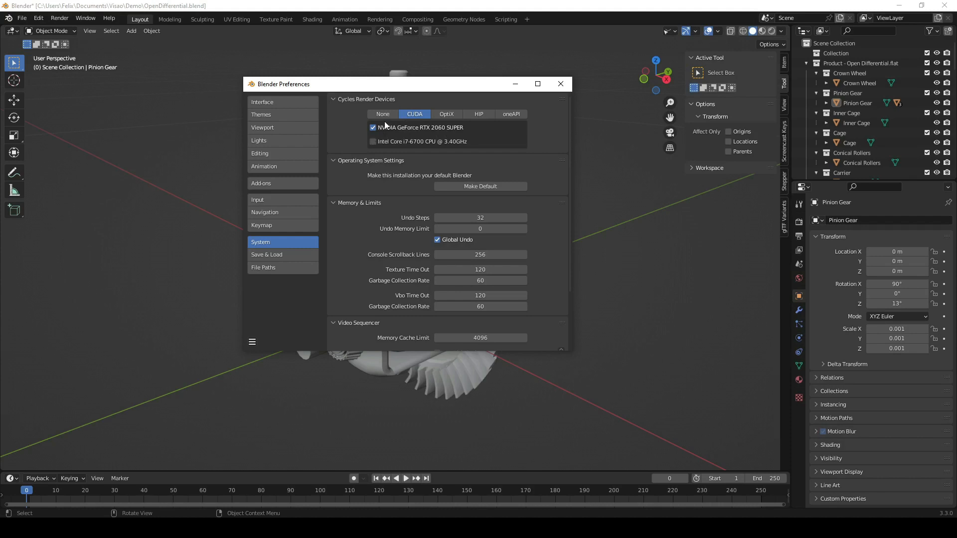
{"action": "left_click", "coordinate": [560, 84]}
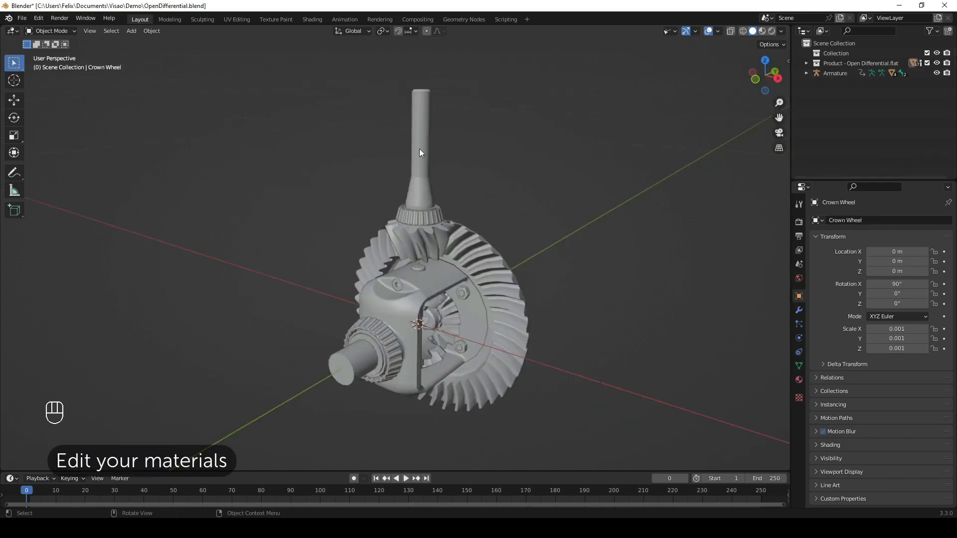
Step: Show the model in material preview shading and open the pinion gear's material settings
{"action": "left_click", "coordinate": [420, 150]}
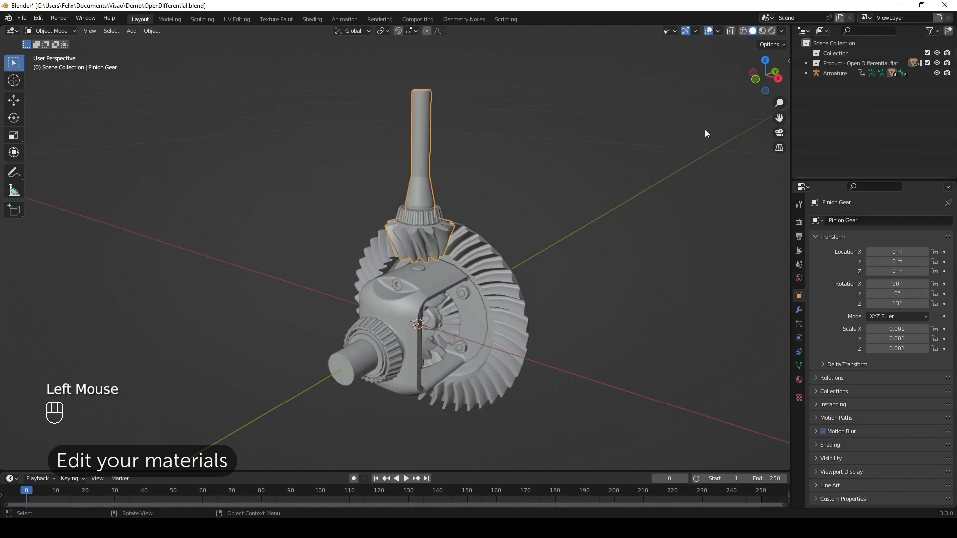
{"action": "left_click", "coordinate": [762, 31]}
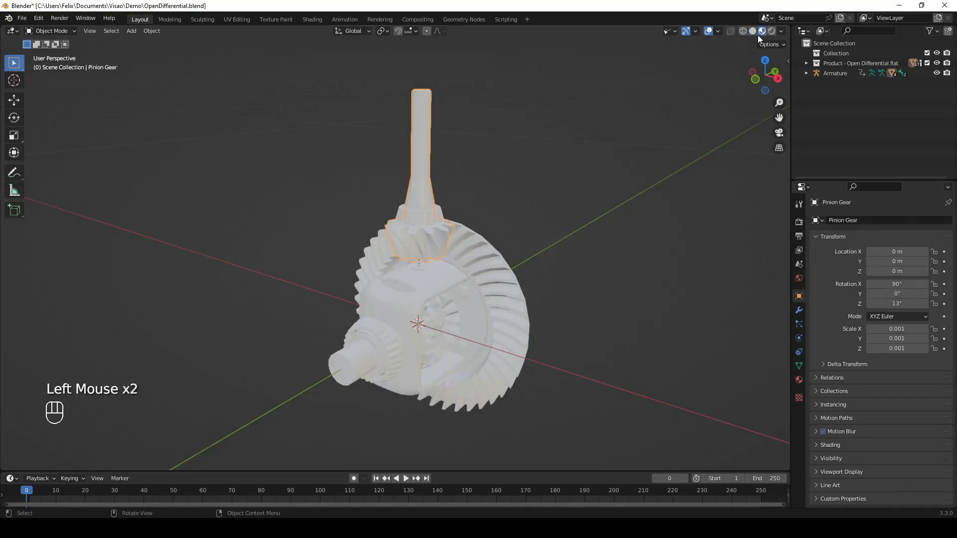
{"action": "left_click", "coordinate": [800, 380]}
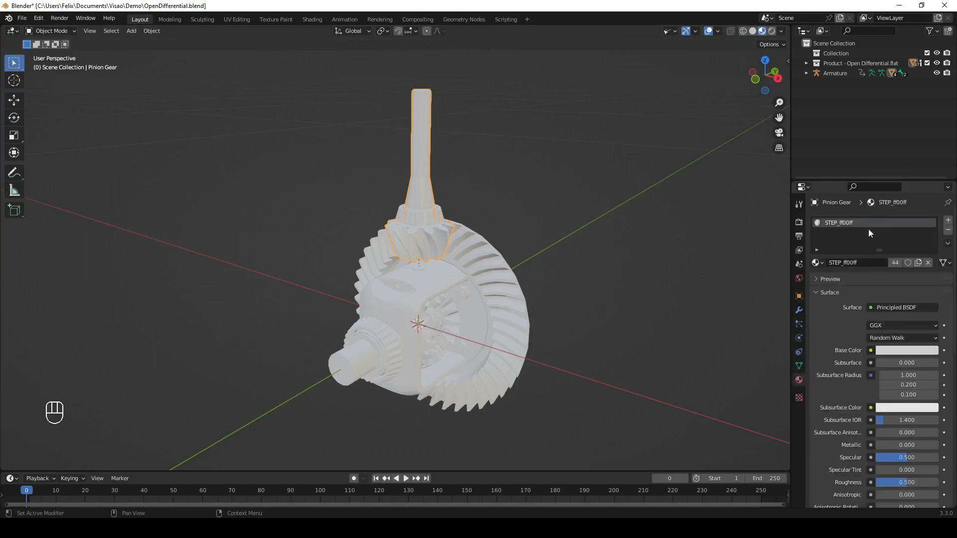
Step: Make the pinion gear's STEP_ff00ff material a neutral grey metal with metallic 1.000 and roughness 0.311
{"action": "left_click", "coordinate": [884, 352]}
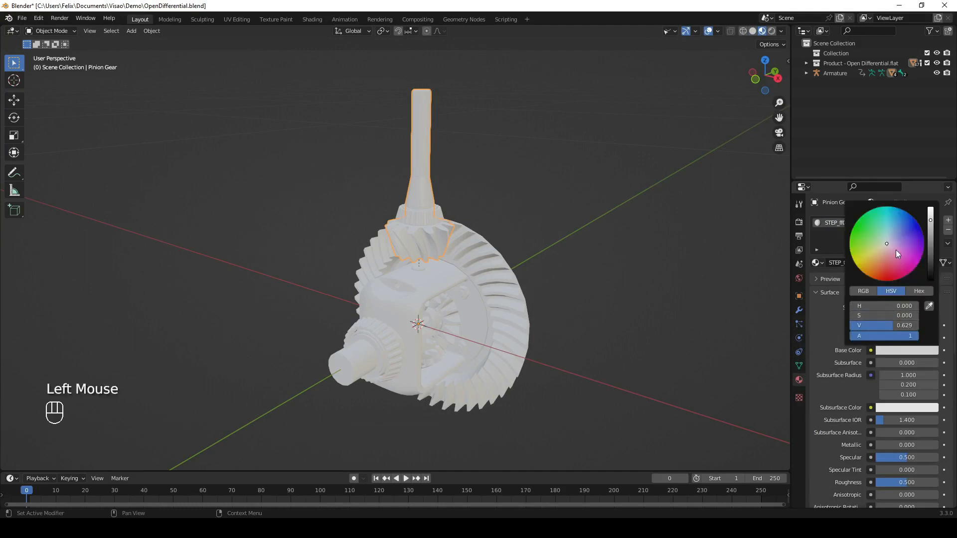
{"action": "mouse_move", "coordinate": [895, 249]}
{"action": "left_mouse_down"}
{"action": "mouse_move", "coordinate": [869, 253]}
{"action": "mouse_move", "coordinate": [864, 235]}
{"action": "mouse_move", "coordinate": [897, 231]}
{"action": "mouse_move", "coordinate": [886, 246]}
{"action": "left_mouse_up"}
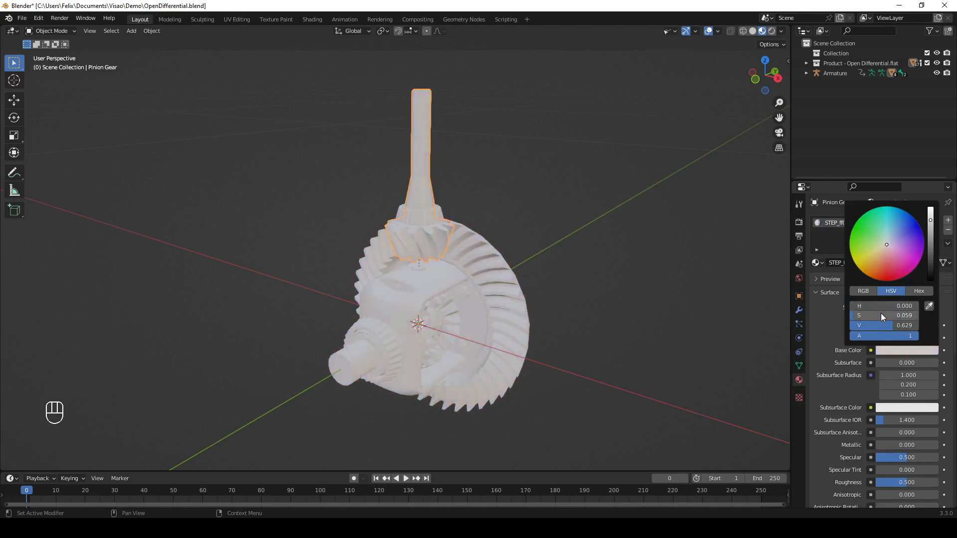
{"action": "mouse_move", "coordinate": [882, 315]}
{"action": "left_mouse_down"}
{"action": "mouse_move", "coordinate": [850, 315]}
{"action": "mouse_move", "coordinate": [912, 324]}
{"action": "mouse_move", "coordinate": [863, 324]}
{"action": "mouse_move", "coordinate": [884, 324]}
{"action": "left_mouse_up"}
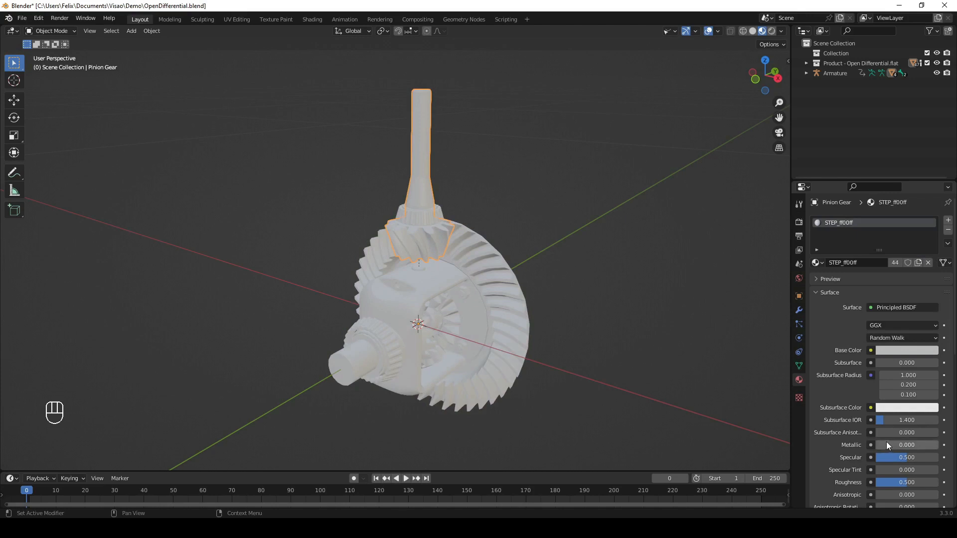
{"action": "left_click_drag", "start_coordinate": [886, 442], "coordinate": [939, 443]}
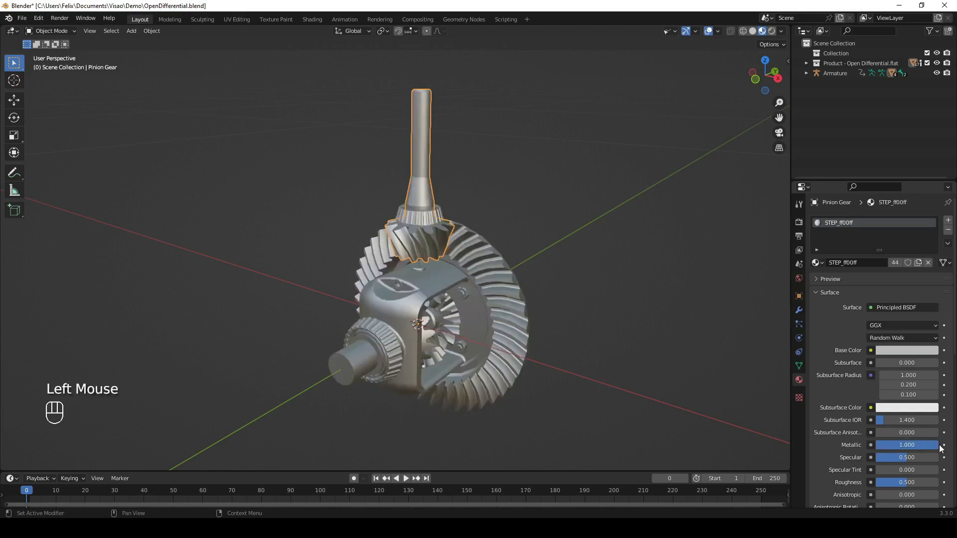
{"action": "mouse_move", "coordinate": [921, 483]}
{"action": "left_mouse_down"}
{"action": "mouse_move", "coordinate": [933, 483]}
{"action": "mouse_move", "coordinate": [895, 482]}
{"action": "left_mouse_up"}
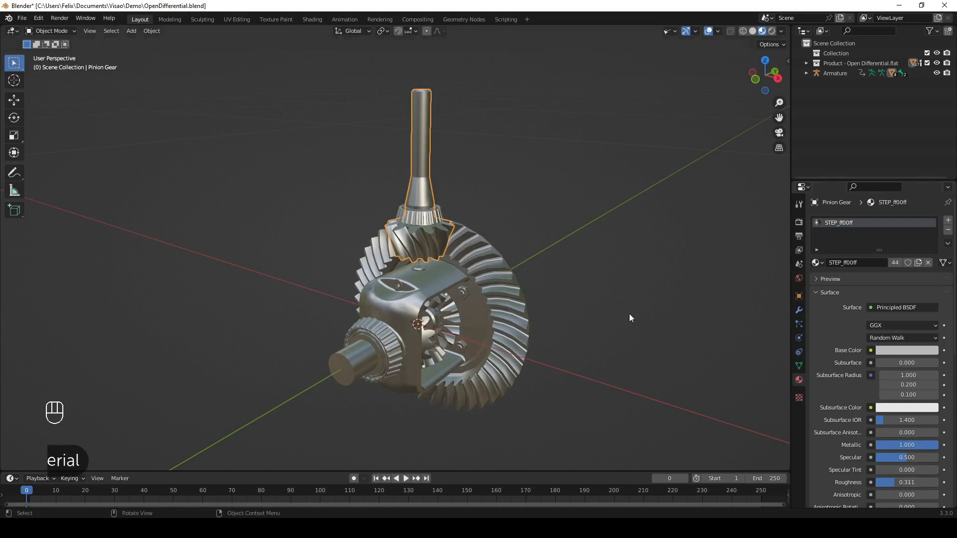
Step: Replace the crown wheel's material with a new material named Bronze
{"action": "left_click", "coordinate": [516, 291]}
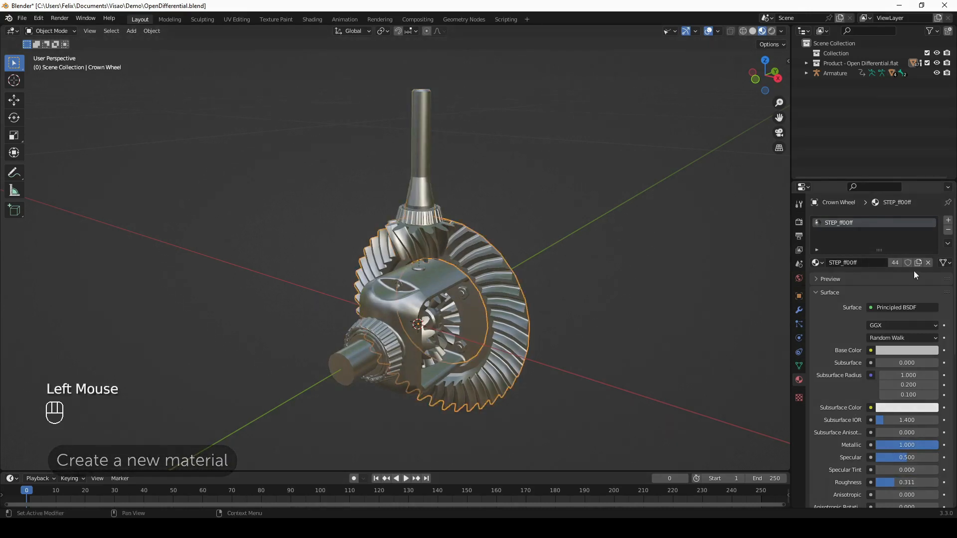
{"action": "left_click", "coordinate": [928, 263]}
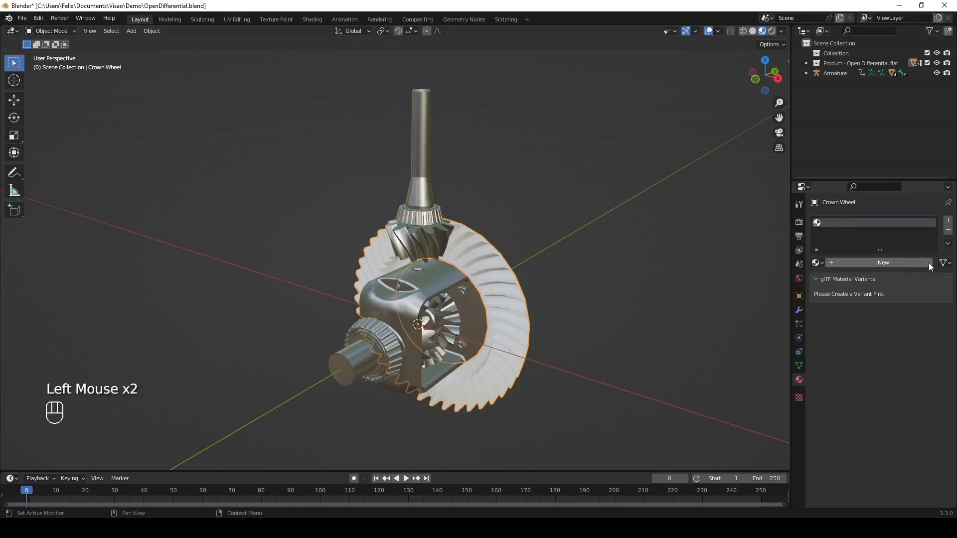
{"action": "left_click", "coordinate": [896, 264]}
{"action": "left_click", "coordinate": [869, 262]}
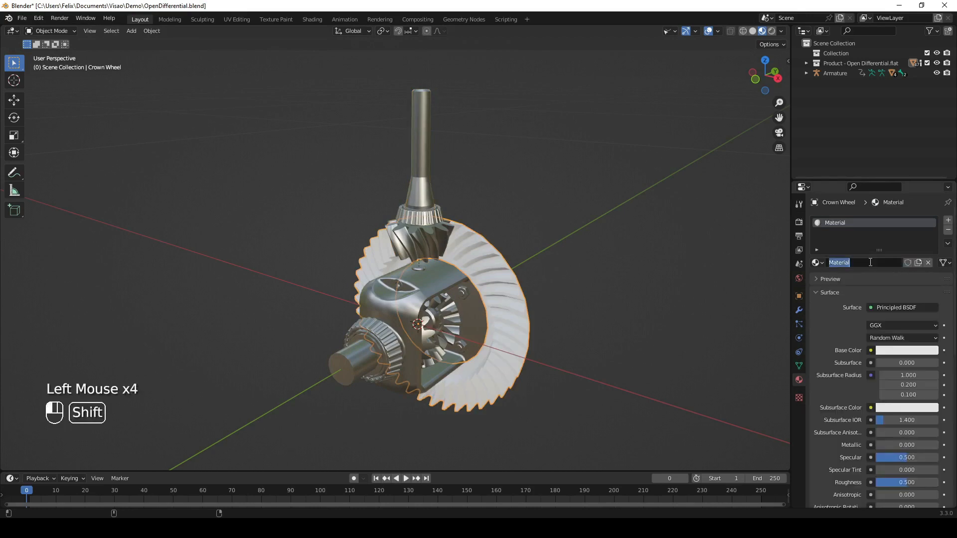
{"action": "type", "text": "Bronze"}
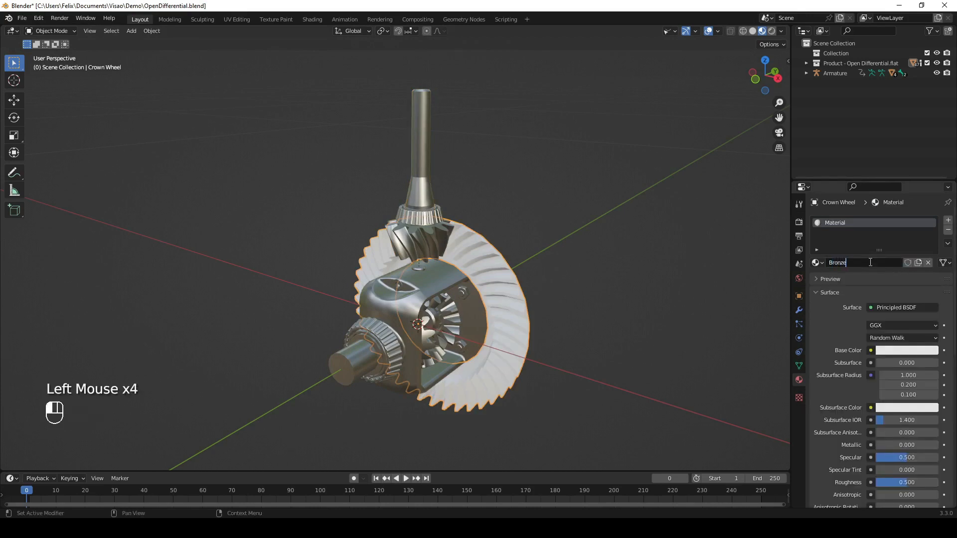
{"action": "key", "text": "Return"}
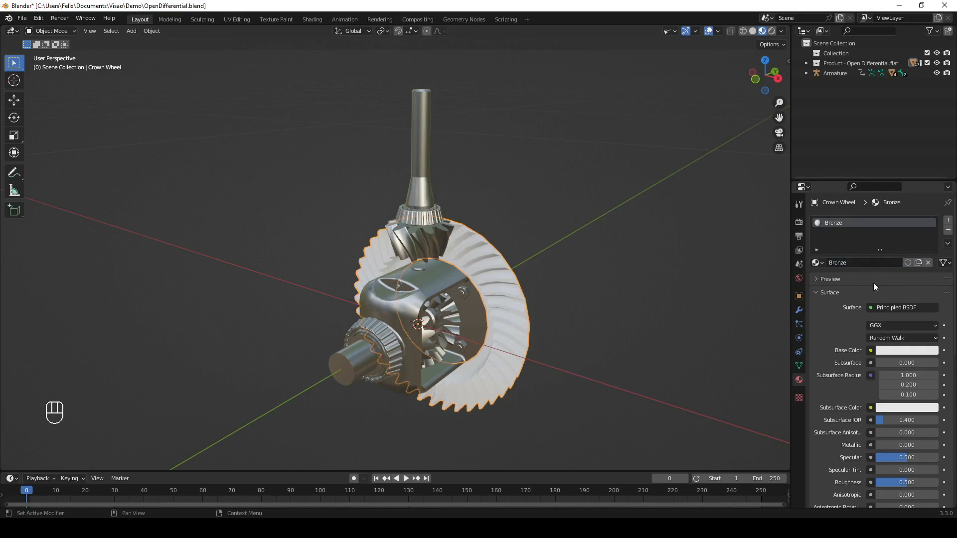
Step: Give the Bronze material an orange-brown base color, metallic 1.000 and roughness 0.366
{"action": "left_click", "coordinate": [894, 350]}
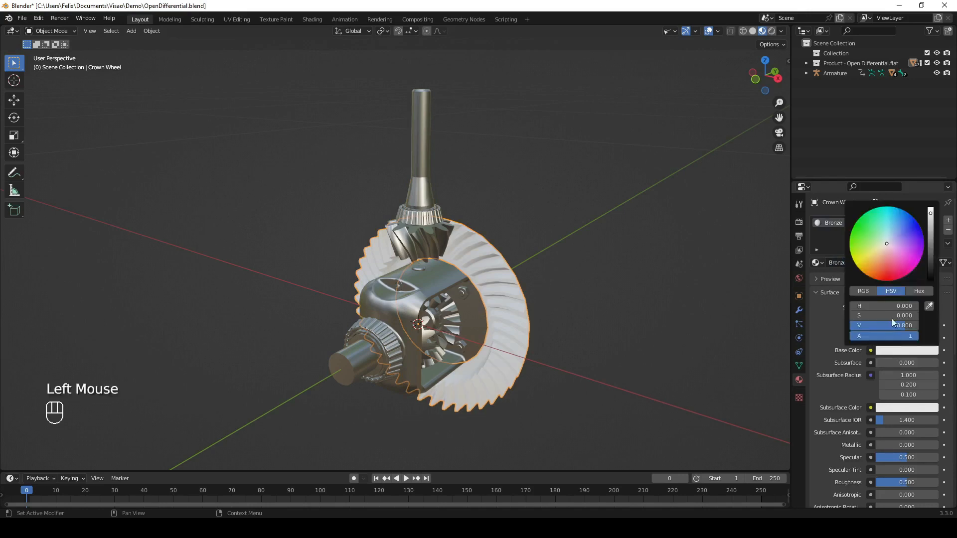
{"action": "left_click", "coordinate": [877, 260]}
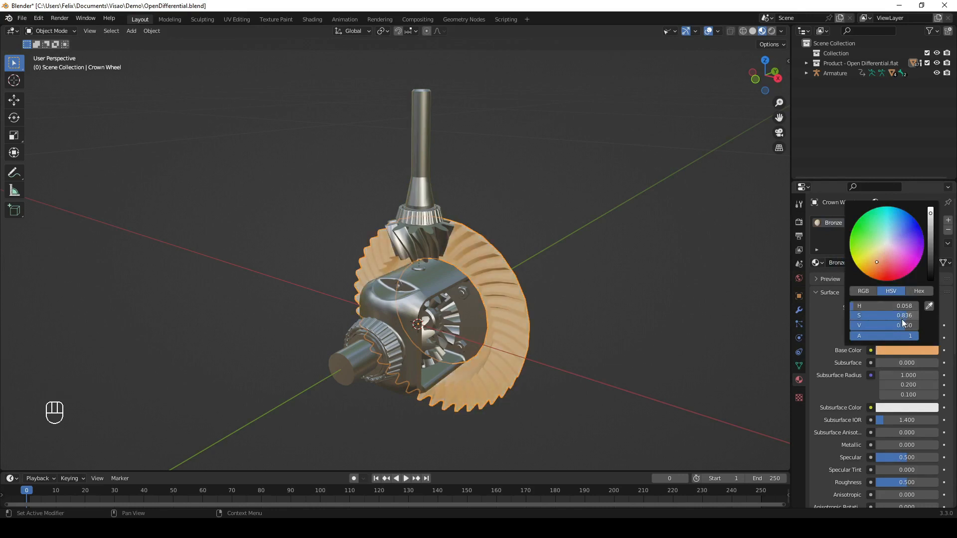
{"action": "mouse_move", "coordinate": [904, 325]}
{"action": "left_mouse_down"}
{"action": "mouse_move", "coordinate": [882, 326]}
{"action": "mouse_move", "coordinate": [905, 316]}
{"action": "left_mouse_up"}
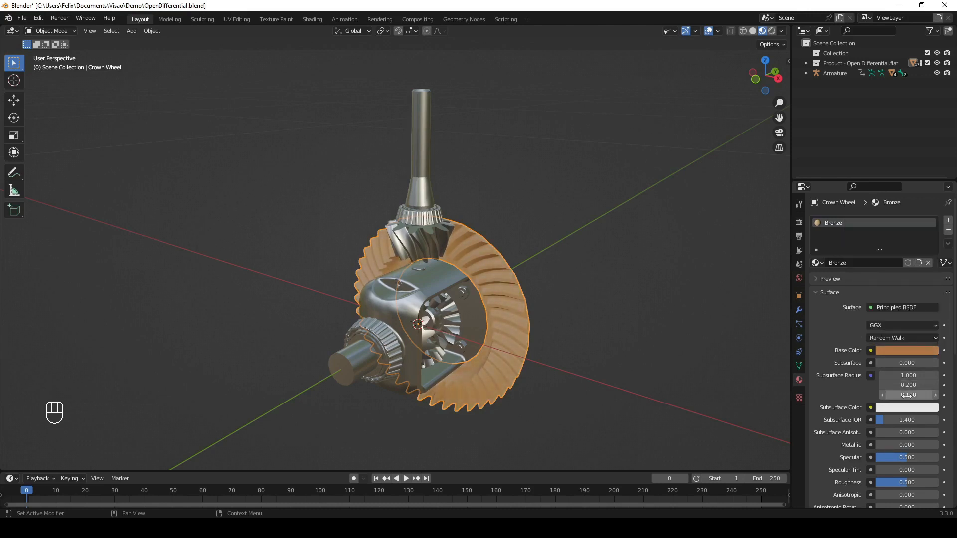
{"action": "left_click_drag", "start_coordinate": [892, 446], "coordinate": [940, 445]}
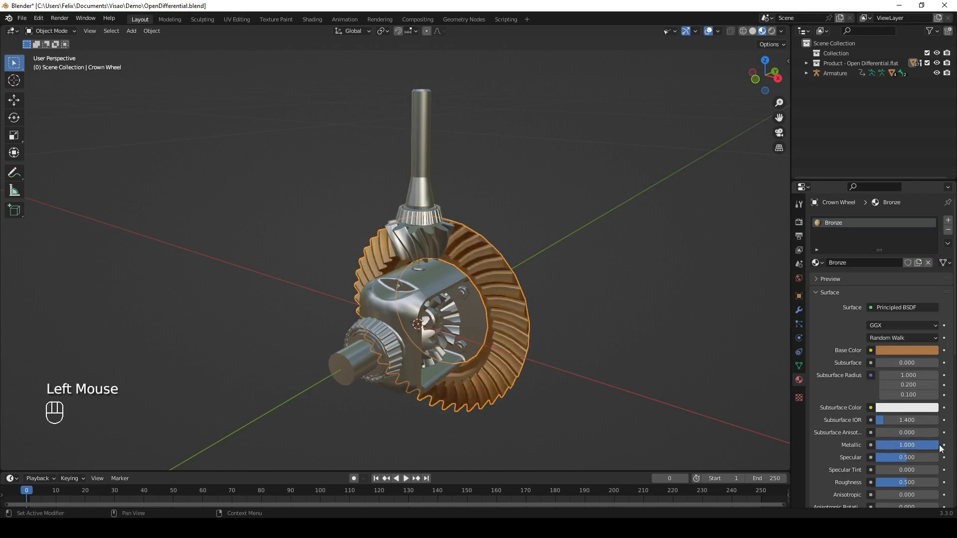
{"action": "left_click_drag", "start_coordinate": [912, 482], "coordinate": [902, 482]}
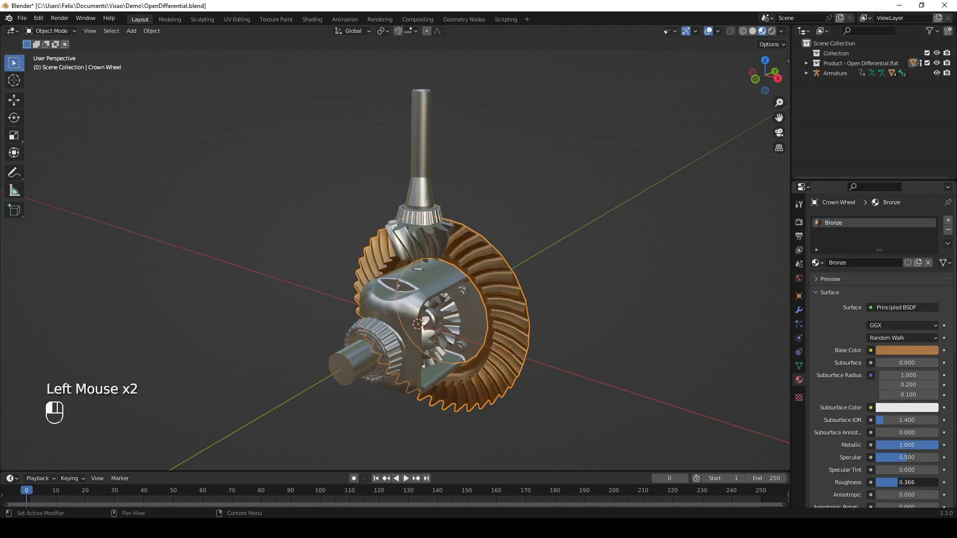
Step: Enter Edit Mode on the pinion gear in front orthographic view with X-ray turned on
{"action": "middle_click_drag", "start_coordinate": [608, 343], "coordinate": [553, 349]}
{"action": "left_click", "coordinate": [564, 319]}
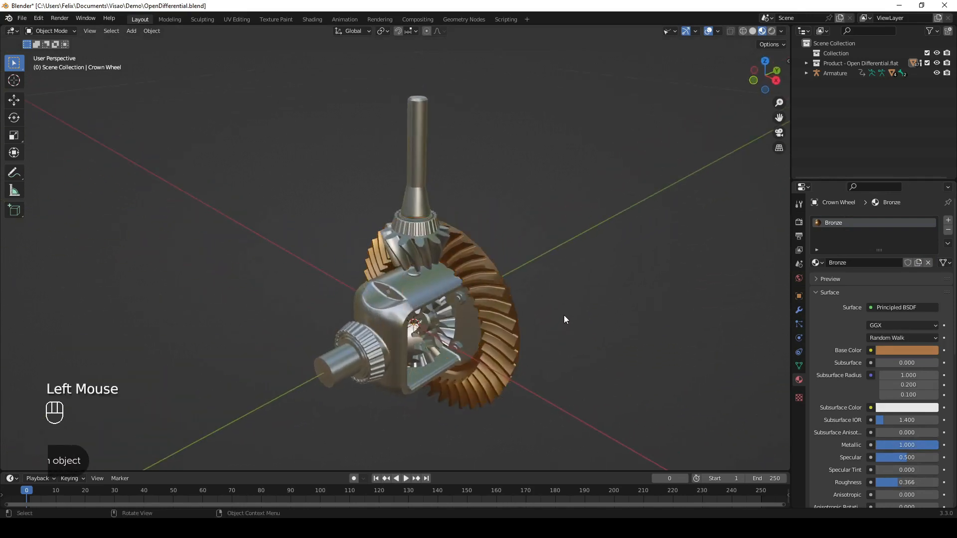
{"action": "left_click", "coordinate": [394, 329]}
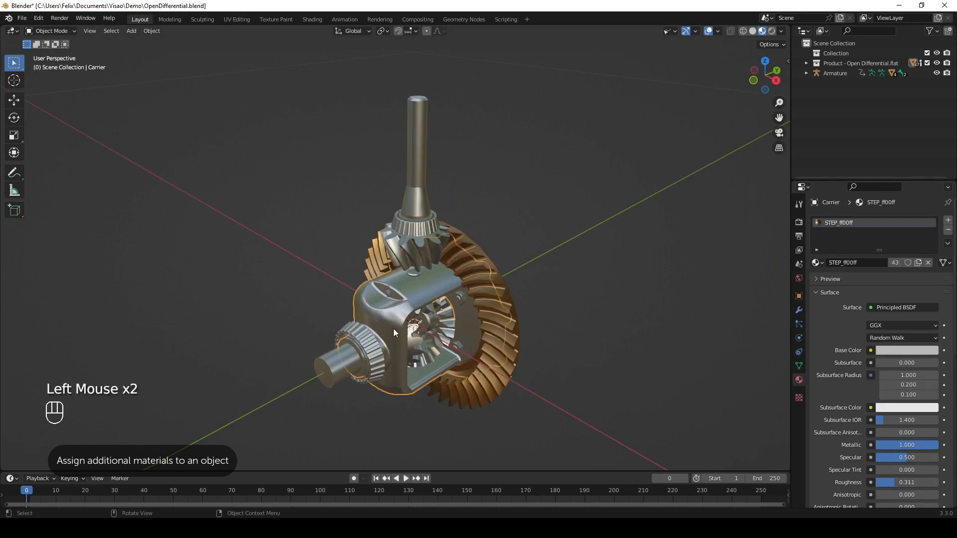
{"action": "scroll", "coordinate": [394, 328], "scroll_direction": "up", "scroll_amount": 2}
{"action": "middle_click_drag", "start_coordinate": [393, 327], "coordinate": [366, 167]}
{"action": "scroll", "coordinate": [419, 351], "scroll_direction": "up", "scroll_amount": 1}
{"action": "scroll", "coordinate": [418, 351], "scroll_direction": "up", "scroll_amount": 1, "text": "shift"}
{"action": "left_click", "coordinate": [429, 253]}
{"action": "key", "text": "Tab"}
{"action": "key", "text": "1"}
{"action": "key", "text": "alt+z"}
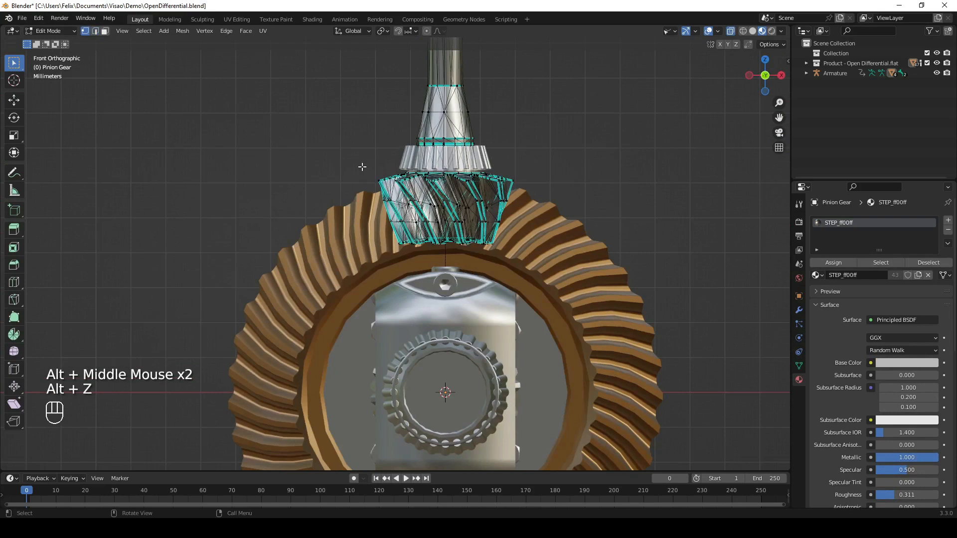
Step: Assign the existing Bronze material in a second slot to the pinion gear's toothed section and return to Object Mode
{"action": "left_click_drag", "start_coordinate": [357, 170], "coordinate": [530, 270]}
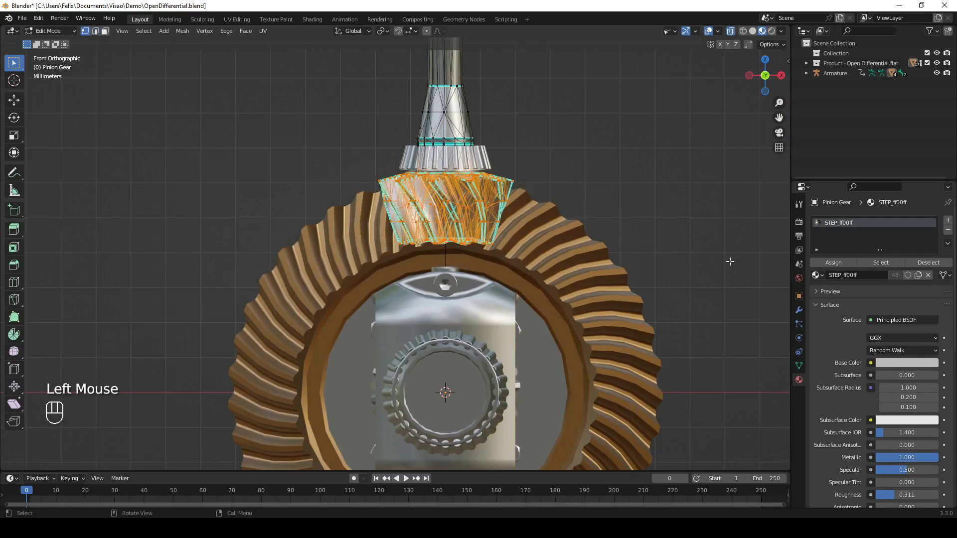
{"action": "left_click", "coordinate": [947, 220]}
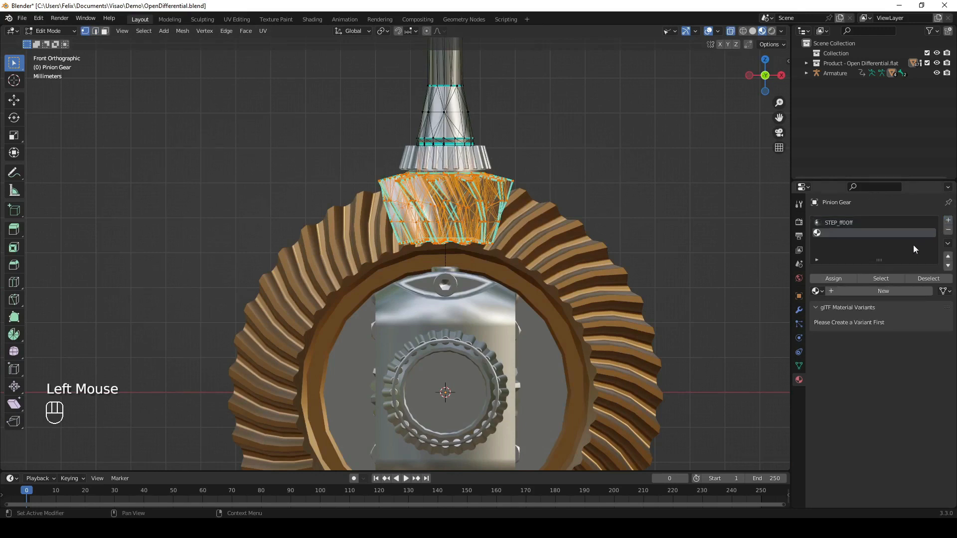
{"action": "left_click", "coordinate": [820, 292]}
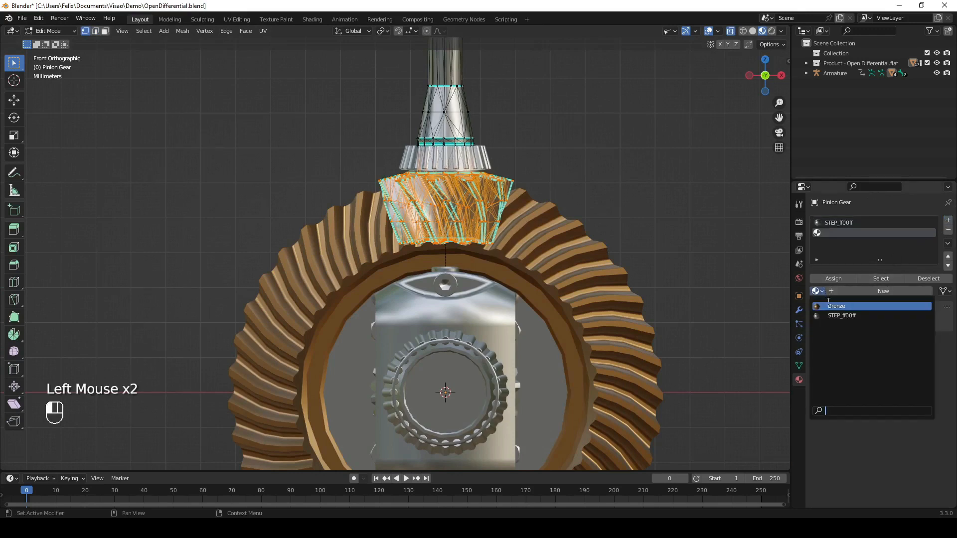
{"action": "left_click", "coordinate": [833, 306]}
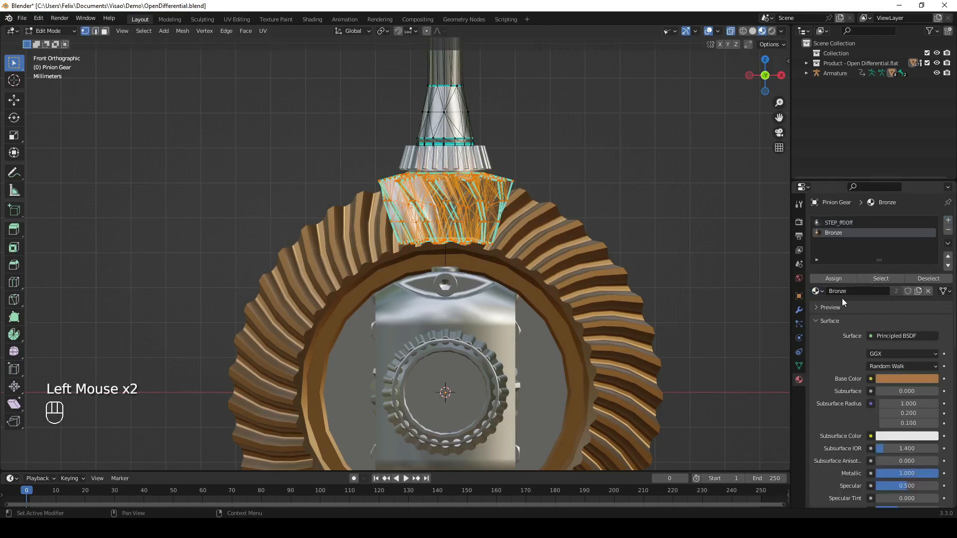
{"action": "left_click", "coordinate": [847, 276]}
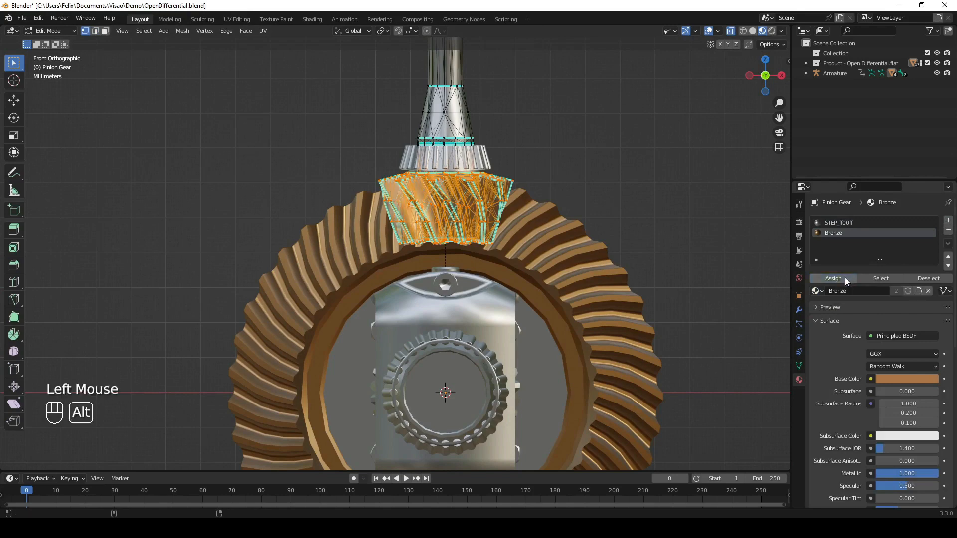
{"action": "key", "text": "alt+z"}
{"action": "key", "text": "alt+z"}
{"action": "middle_click_drag", "start_coordinate": [652, 226], "coordinate": [588, 225]}
{"action": "key", "text": "Tab"}
{"action": "scroll", "coordinate": [503, 241], "scroll_direction": "down", "scroll_amount": 2}
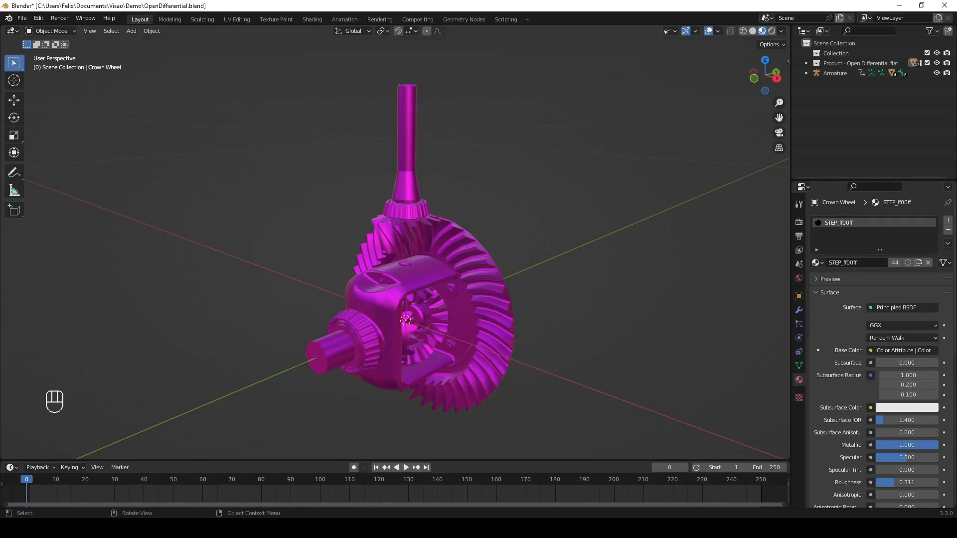
Step: Select the pinion gear and try adjusting the subsurface color of its STEP_ff00ff material
{"action": "middle_click_drag", "start_coordinate": [407, 161], "coordinate": [404, 157]}
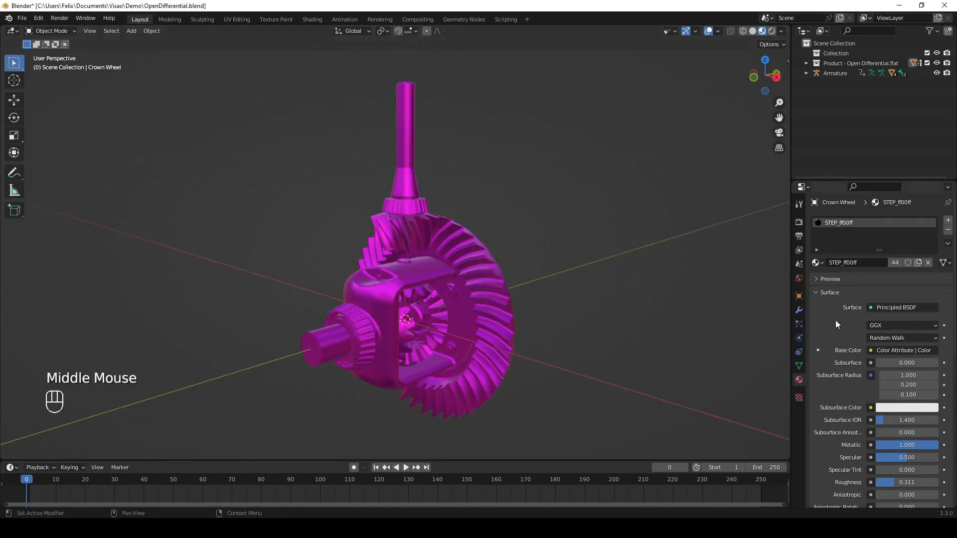
{"action": "left_click", "coordinate": [398, 177]}
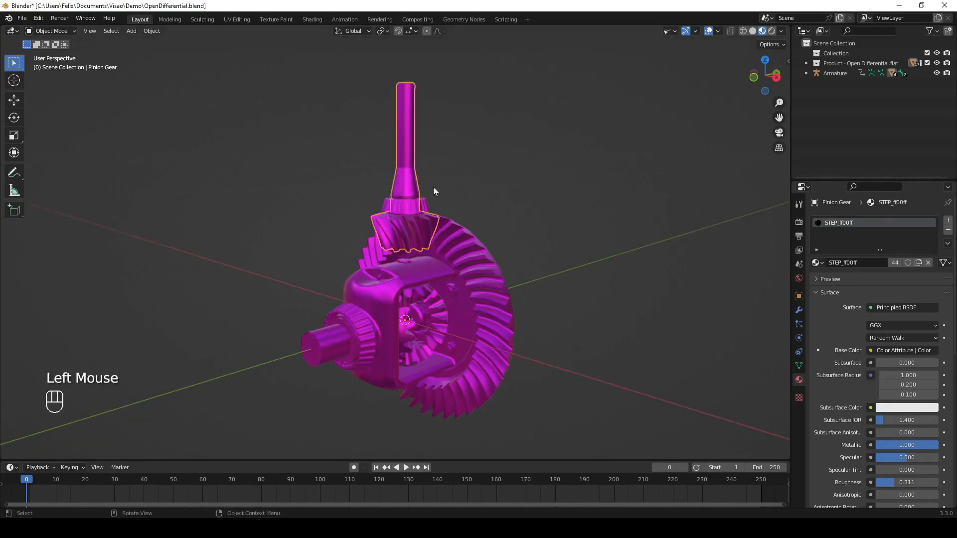
{"action": "left_click", "coordinate": [903, 407]}
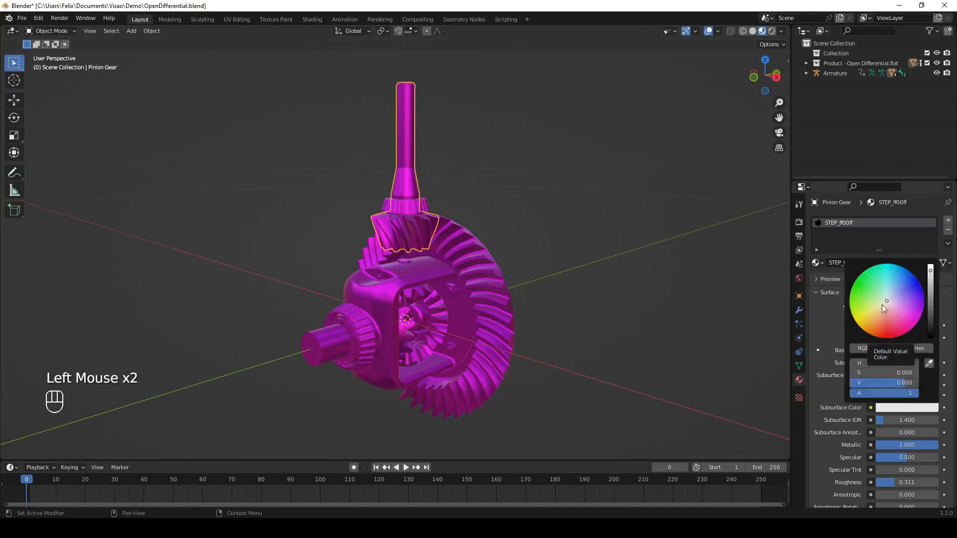
{"action": "left_click", "coordinate": [897, 303]}
{"action": "mouse_move", "coordinate": [897, 302]}
{"action": "left_mouse_down"}
{"action": "mouse_move", "coordinate": [878, 294]}
{"action": "mouse_move", "coordinate": [890, 291]}
{"action": "mouse_move", "coordinate": [884, 303]}
{"action": "left_mouse_up"}
{"action": "left_click_drag", "start_coordinate": [876, 373], "coordinate": [833, 379]}
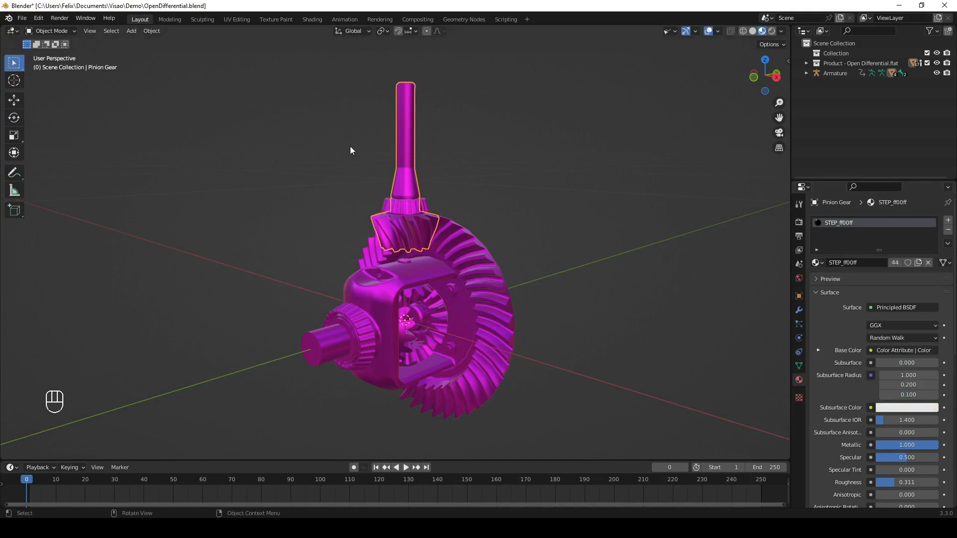
Step: Open the Shading workspace, enlarge the node editor and delete the Color Attribute node from the pinion gear's material
{"action": "left_click", "coordinate": [309, 19]}
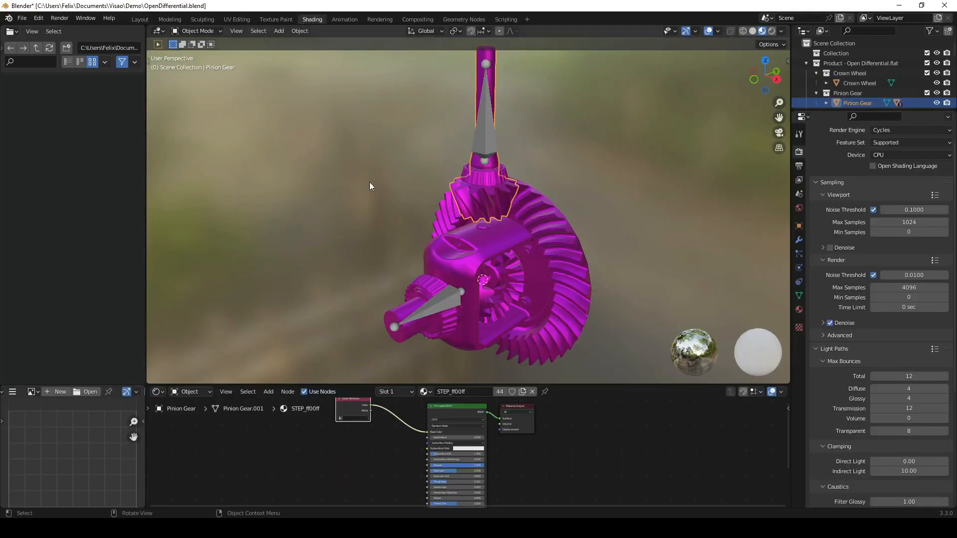
{"action": "left_click_drag", "start_coordinate": [354, 406], "coordinate": [355, 265]}
{"action": "left_click_drag", "start_coordinate": [348, 348], "coordinate": [358, 366]}
{"action": "key", "text": "x"}
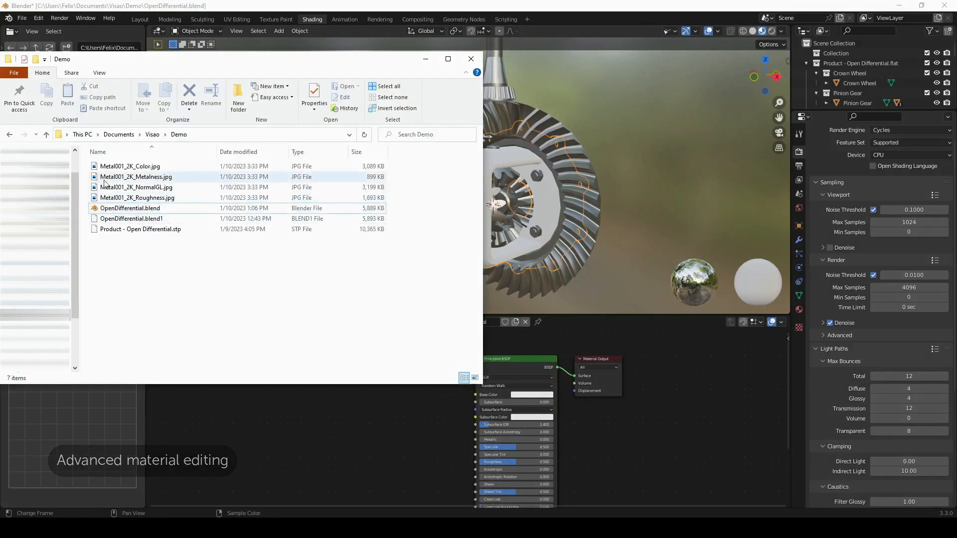
Step: Bring Metal001_2K_Color.jpg from the Demo folder into the carrier's Weathered Metal nodes and link its Color to Base Color
{"action": "left_click_drag", "start_coordinate": [110, 168], "coordinate": [276, 420]}
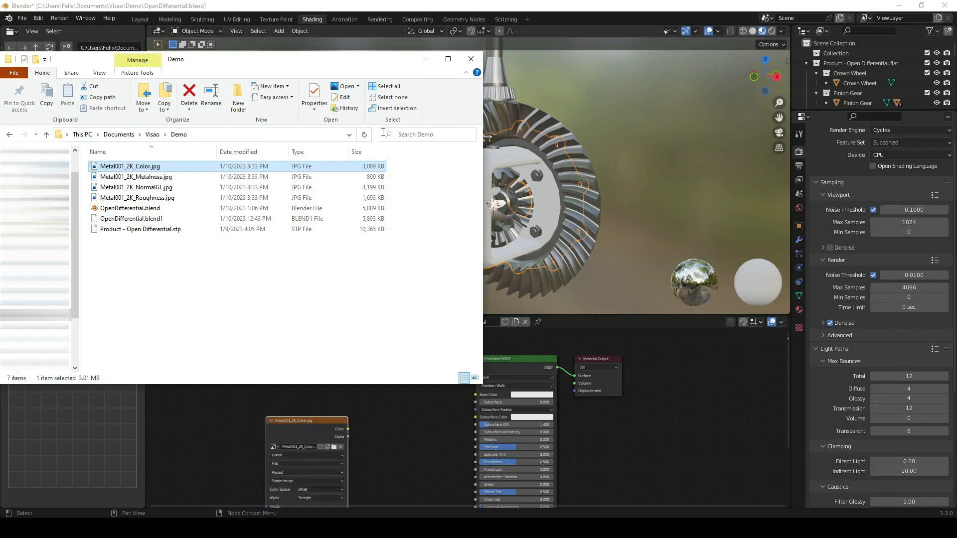
{"action": "left_click", "coordinate": [425, 59]}
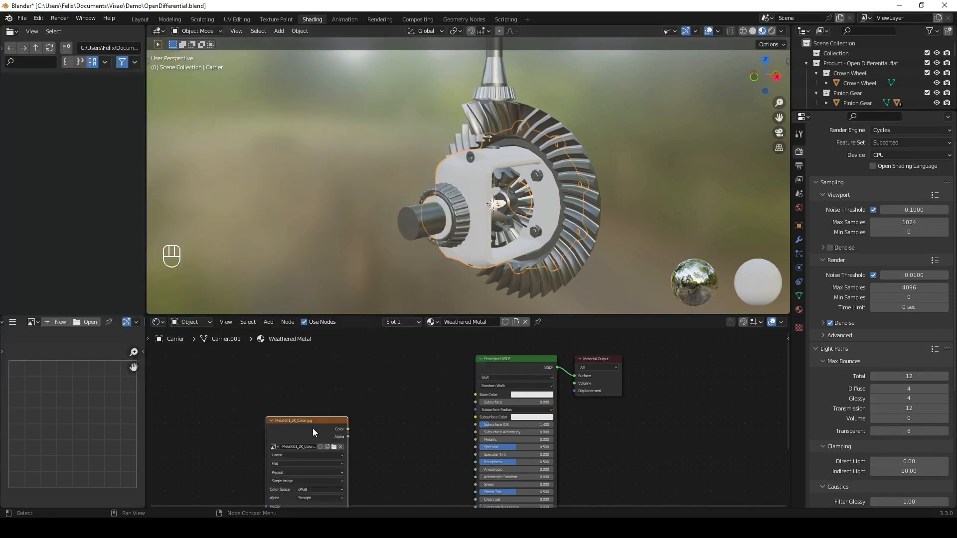
{"action": "left_click_drag", "start_coordinate": [314, 430], "coordinate": [475, 396]}
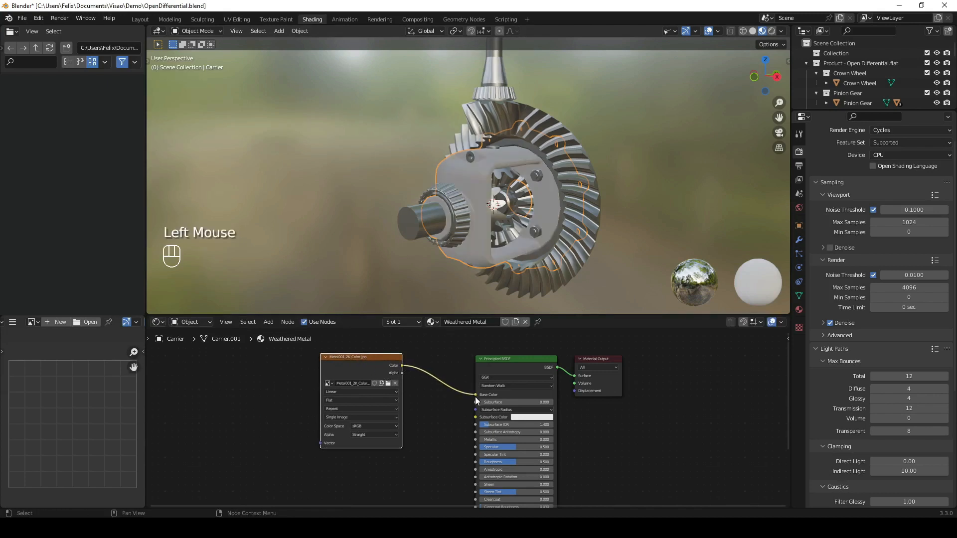
Step: Enter Edit Mode on the carrier and select its entire mesh
{"action": "mouse_move", "coordinate": [478, 240]}
{"action": "middle_mouse_down"}
{"action": "mouse_move", "coordinate": [470, 234]}
{"action": "mouse_move", "coordinate": [490, 235]}
{"action": "mouse_move", "coordinate": [476, 240]}
{"action": "middle_mouse_up"}
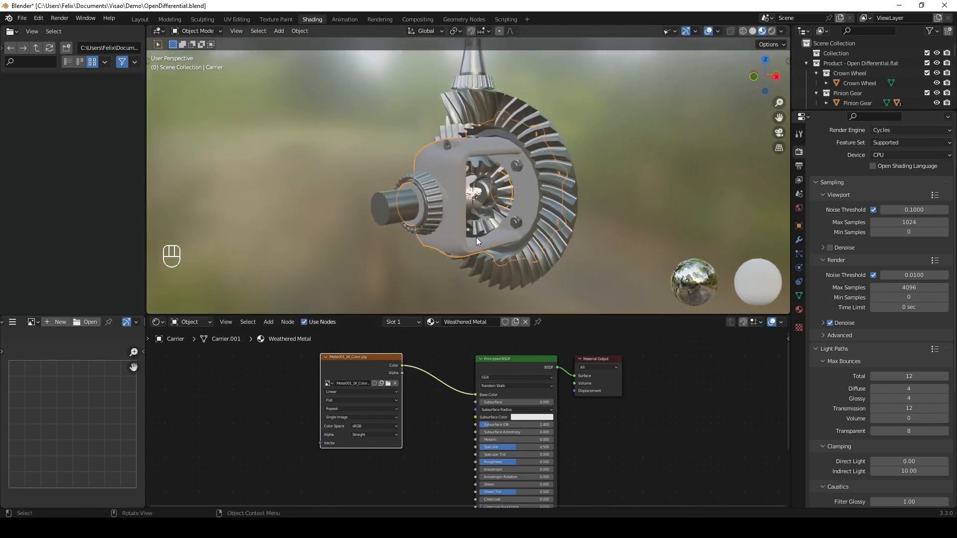
{"action": "key", "text": "Tab"}
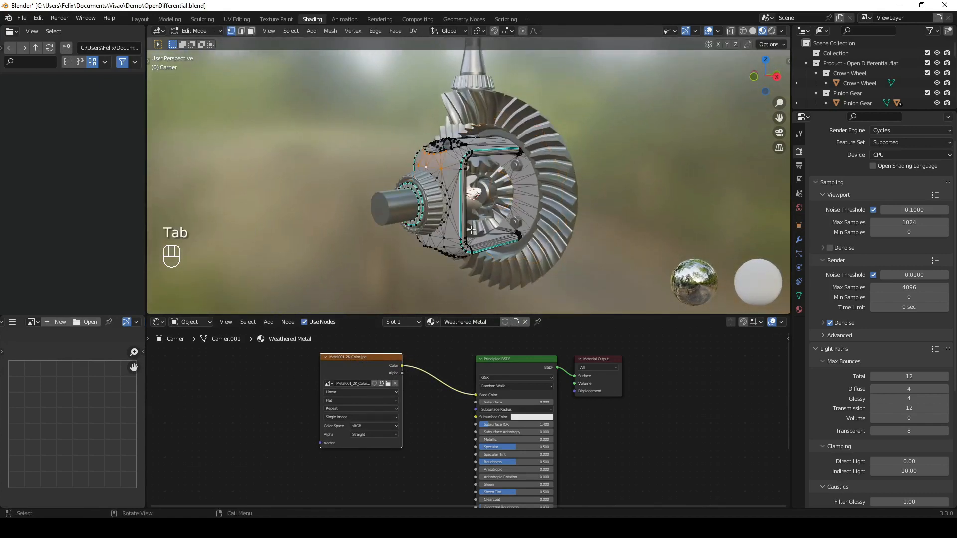
{"action": "key", "text": "a"}
{"action": "key", "text": "a"}
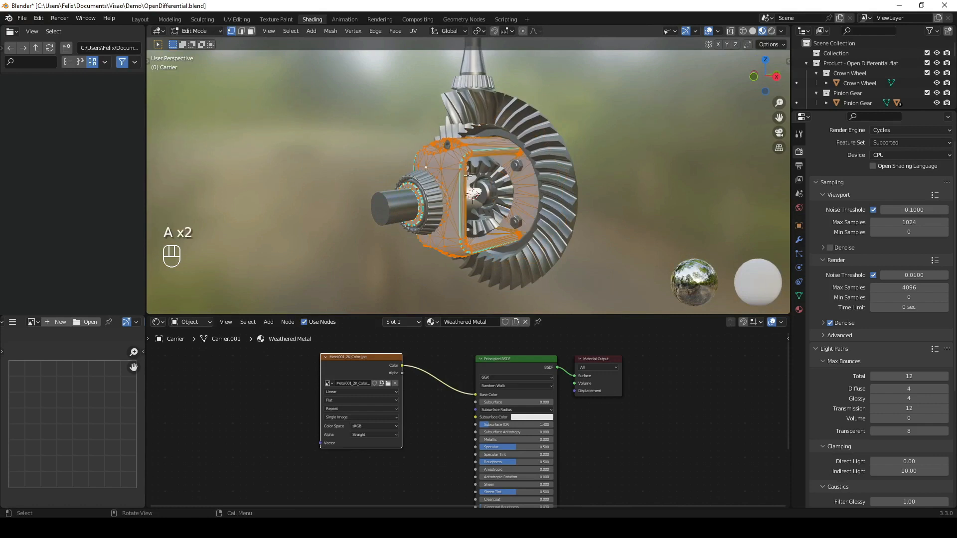
Step: Unwrap the carrier with Smart UV Project using an island margin of 0.002 and return to Object Mode
{"action": "key", "text": "u"}
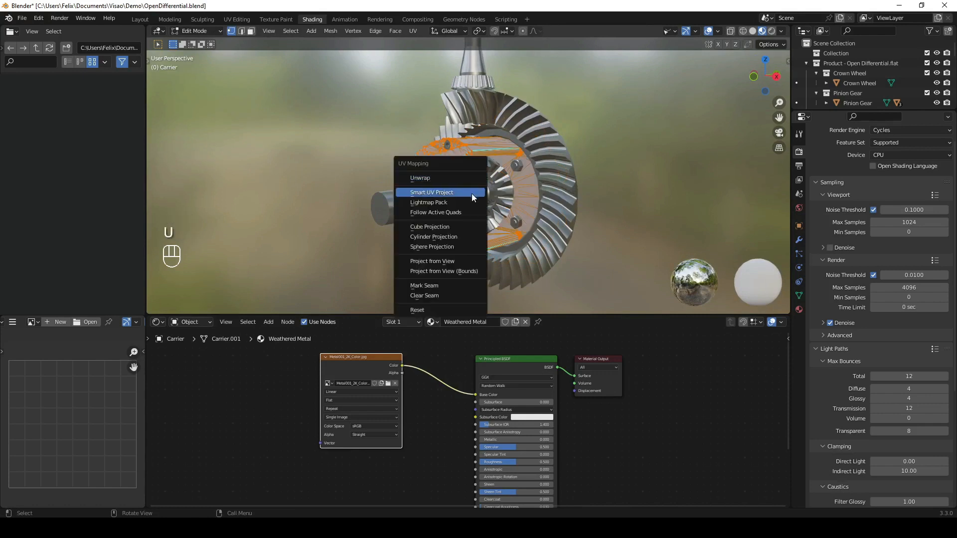
{"action": "left_click", "coordinate": [469, 194]}
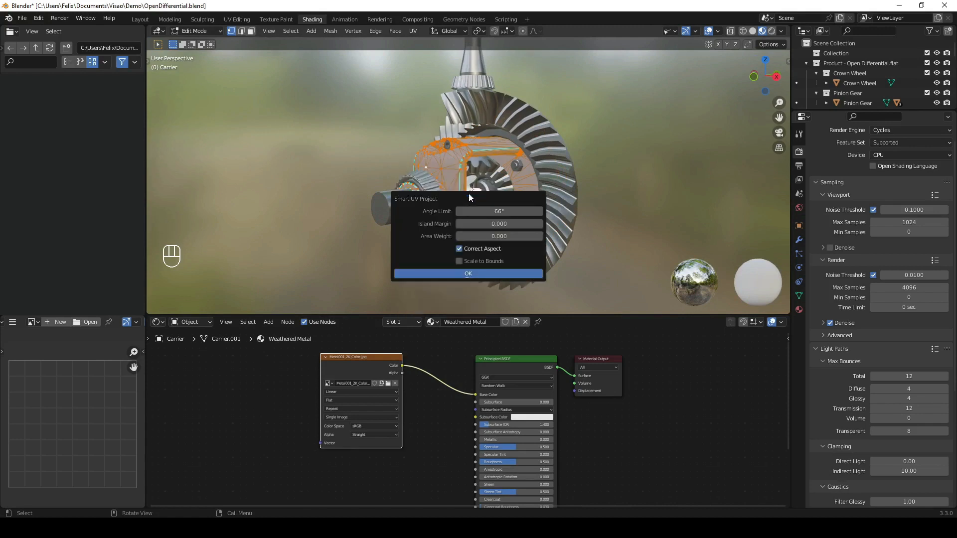
{"action": "left_click", "coordinate": [482, 223]}
{"action": "left_click", "coordinate": [483, 224]}
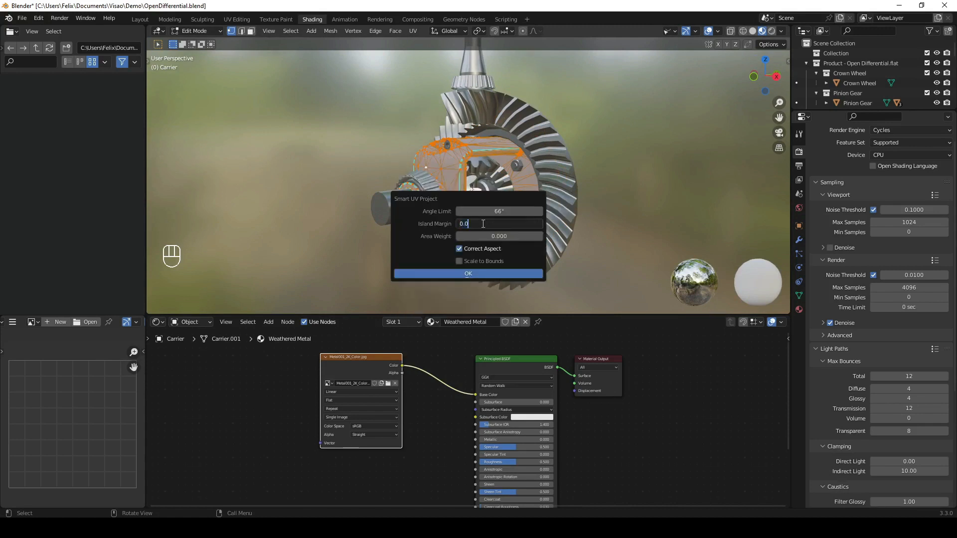
{"action": "type", "text": "02"}
{"action": "key", "text": "Return"}
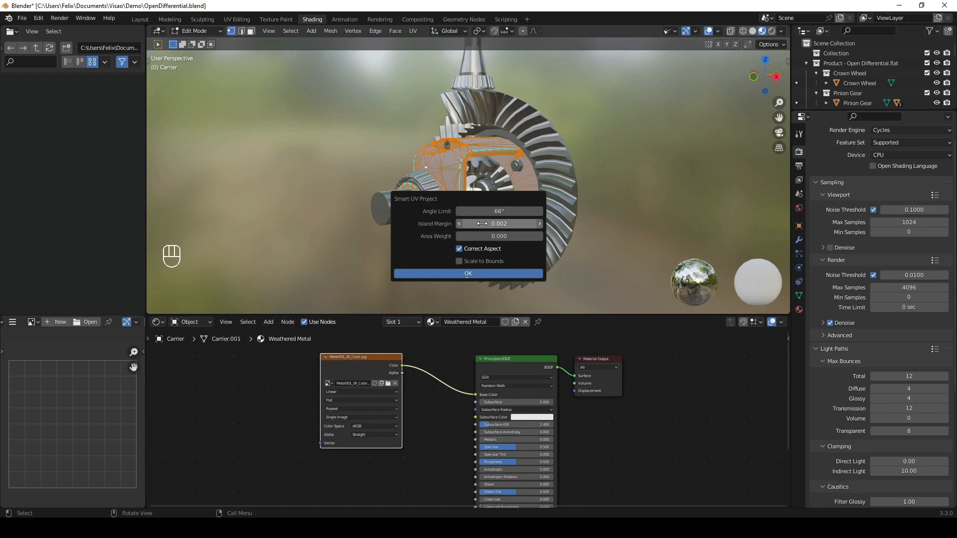
{"action": "left_click", "coordinate": [477, 274]}
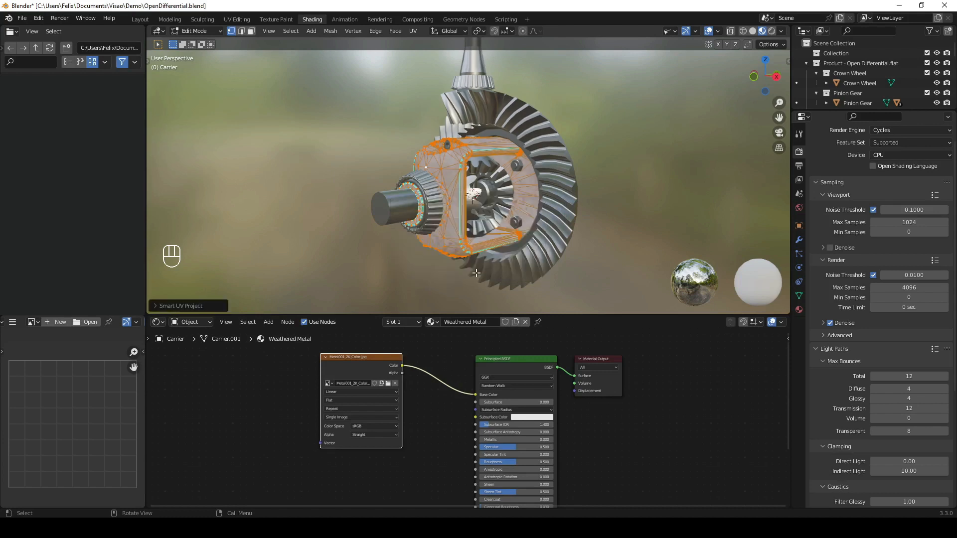
{"action": "left_click", "coordinate": [443, 278]}
{"action": "key", "text": "Tab"}
{"action": "scroll", "coordinate": [447, 234], "scroll_direction": "up", "scroll_amount": 2}
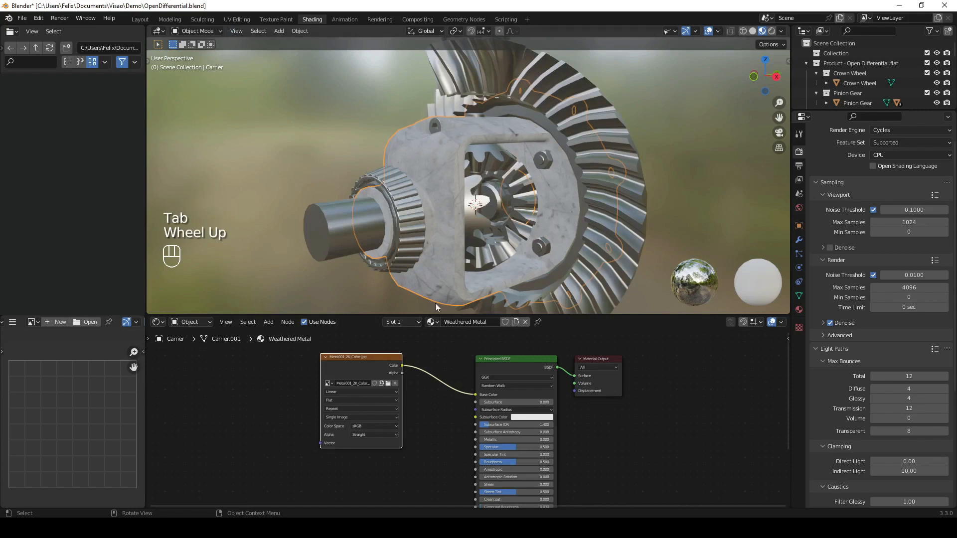
Step: Add a Mapping node and place it in front of the Metal001_2K_Color.jpg texture node
{"action": "left_click_drag", "start_coordinate": [387, 362], "coordinate": [387, 364]}
{"action": "left_click_drag", "start_coordinate": [388, 394], "coordinate": [388, 394]}
{"action": "middle_click_drag", "start_coordinate": [292, 391], "coordinate": [519, 376]}
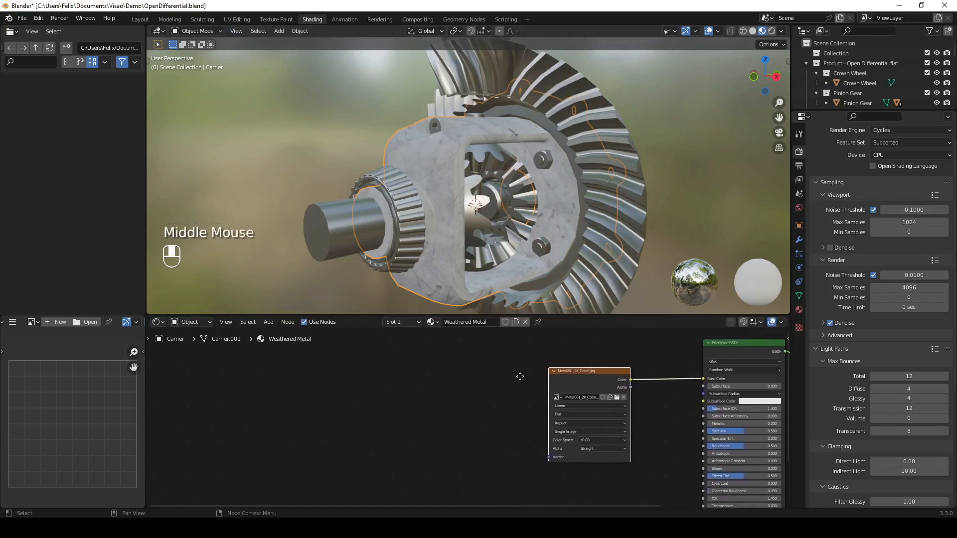
{"action": "left_click", "coordinate": [363, 376]}
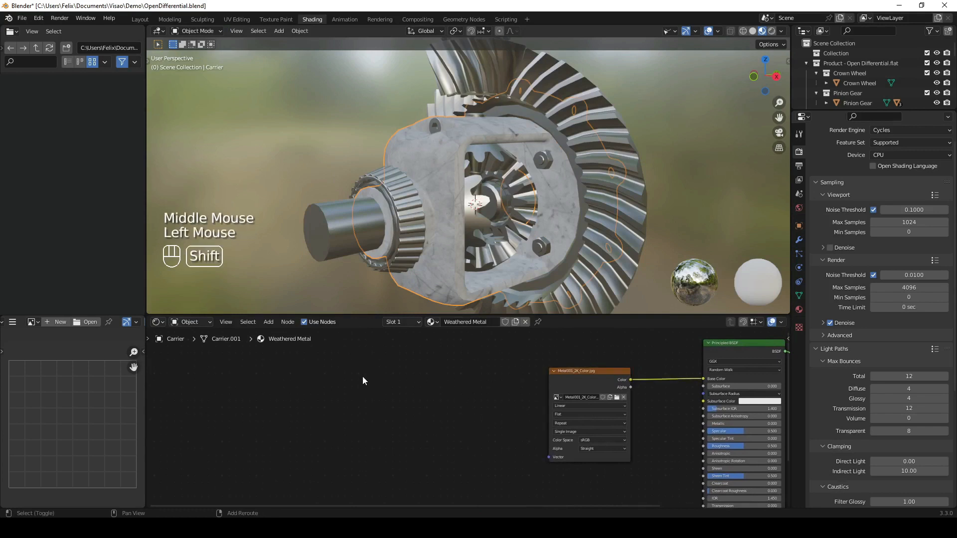
{"action": "key", "text": "shift+a"}
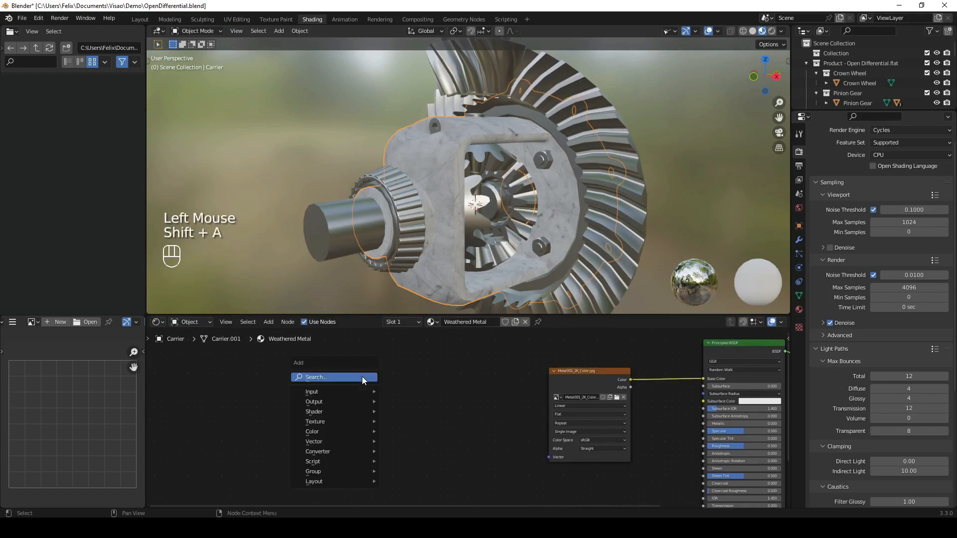
{"action": "left_click", "coordinate": [362, 377]}
{"action": "type", "text": "mapp"}
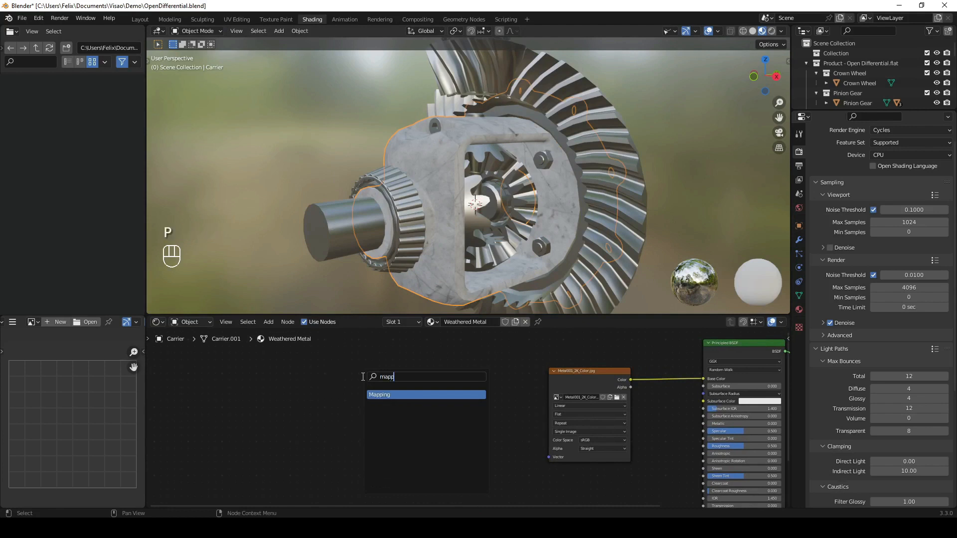
{"action": "key", "text": "Return"}
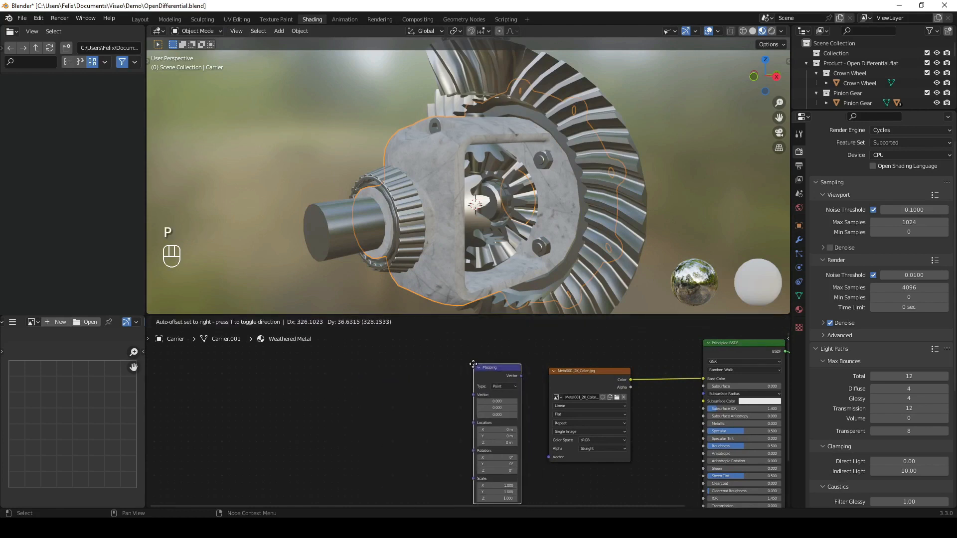
{"action": "left_click", "coordinate": [471, 368]}
Step: Add a Texture Coordinate node and link its UV output through the Mapping node to the color texture's Vector input
{"action": "left_click", "coordinate": [344, 371]}
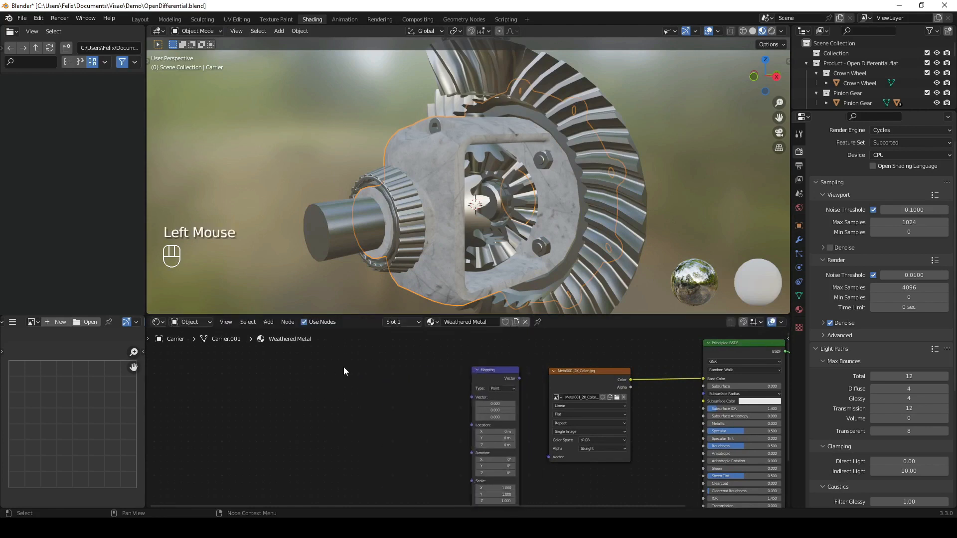
{"action": "key", "text": "shift+a"}
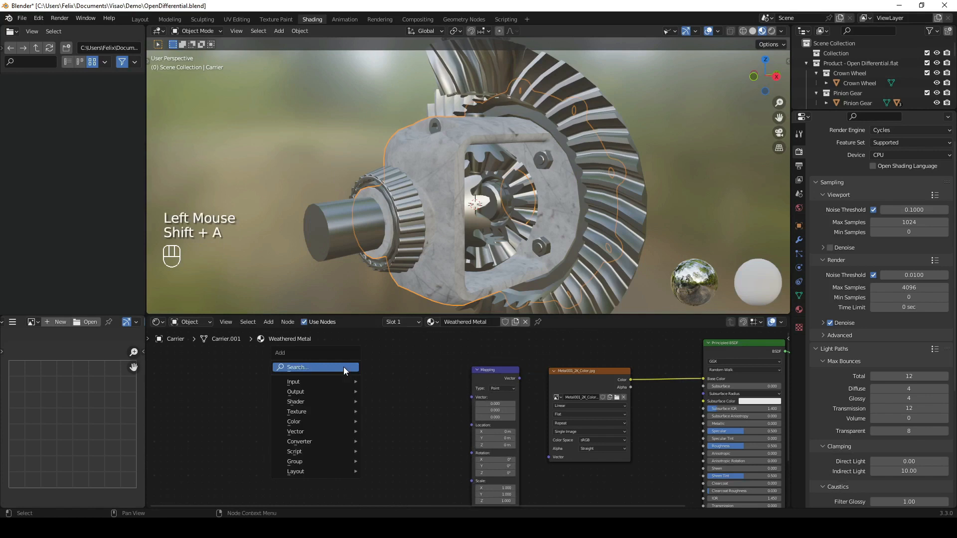
{"action": "left_click", "coordinate": [343, 367]}
{"action": "type", "text": "te"}
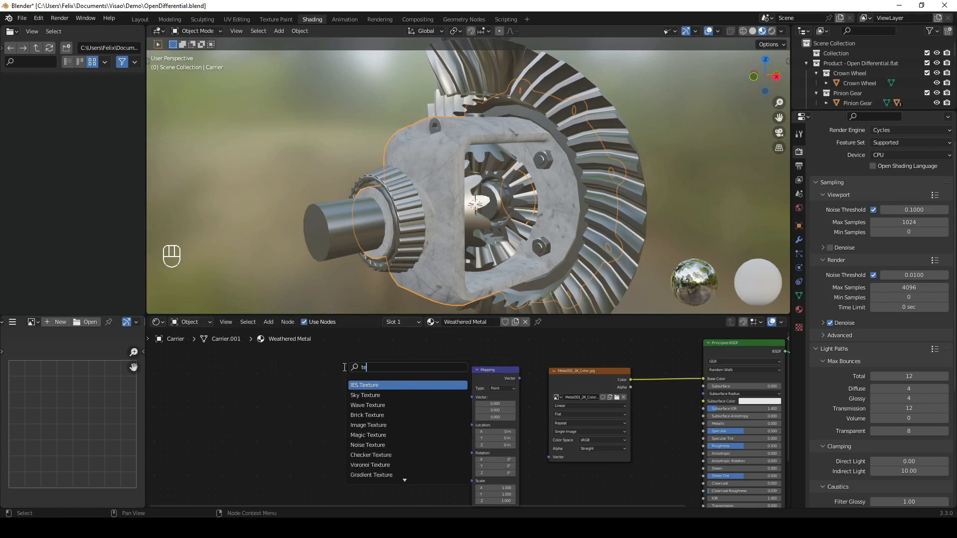
{"action": "type", "text": "xtured"}
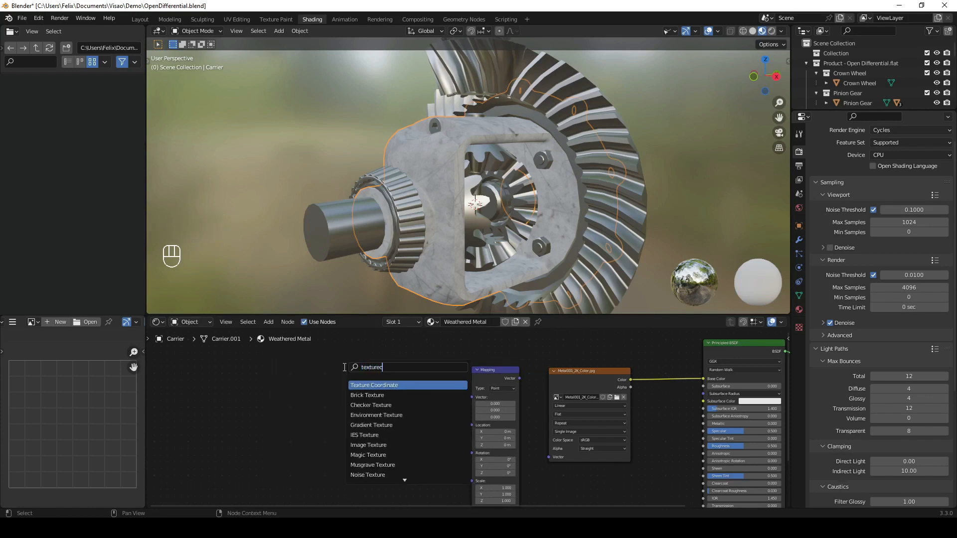
{"action": "key", "text": "Return"}
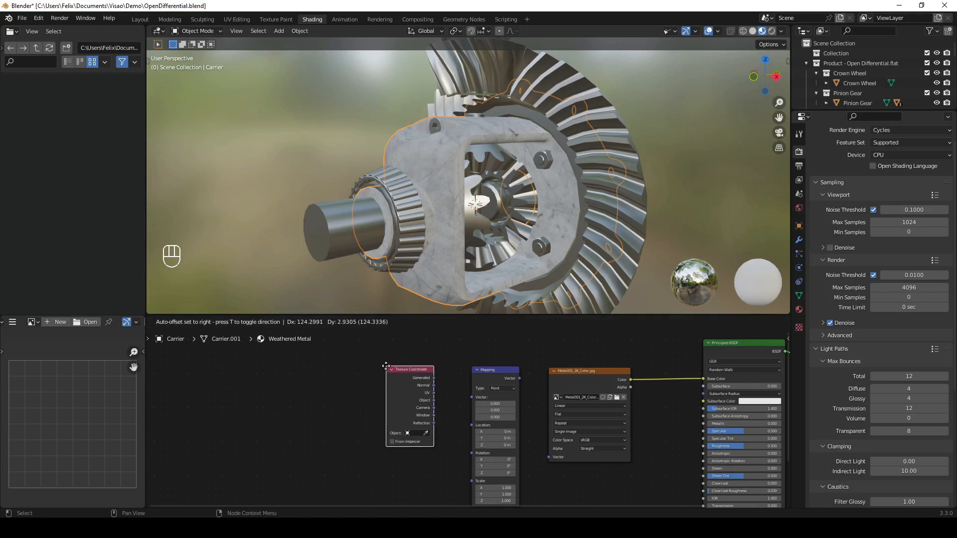
{"action": "left_click", "coordinate": [387, 368]}
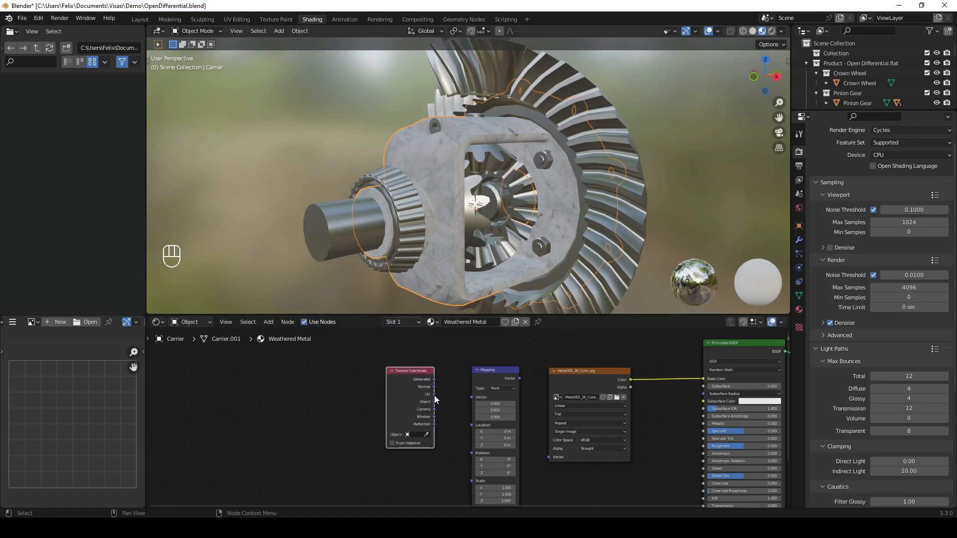
{"action": "left_click_drag", "start_coordinate": [435, 394], "coordinate": [531, 406]}
{"action": "left_click_drag", "start_coordinate": [545, 450], "coordinate": [548, 456]}
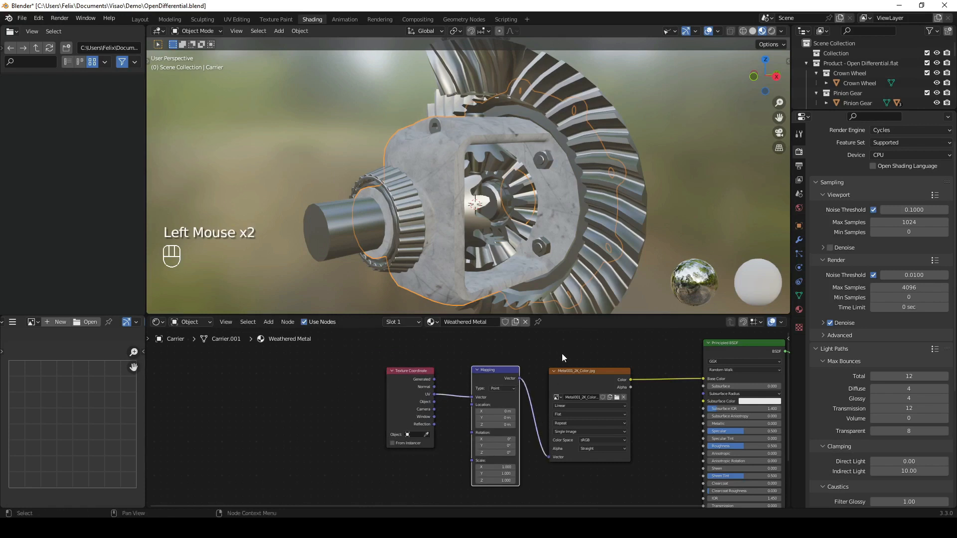
Step: Move the three texture nodes down and generate an automatic texture setup for the Principled BSDF node
{"action": "scroll", "coordinate": [562, 356], "scroll_direction": "down", "scroll_amount": 3}
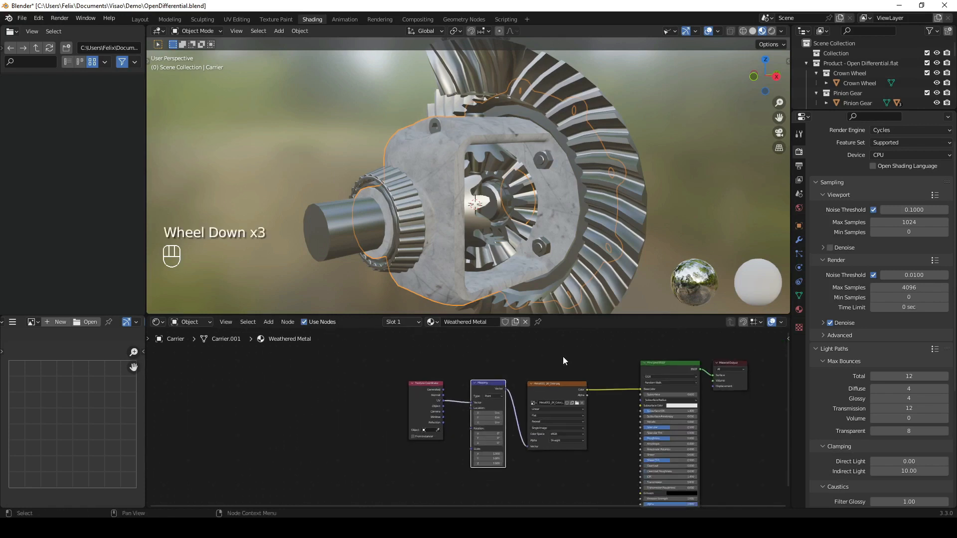
{"action": "left_click_drag", "start_coordinate": [554, 360], "coordinate": [448, 411]}
{"action": "left_click_drag", "start_coordinate": [558, 388], "coordinate": [560, 451]}
{"action": "left_click", "coordinate": [668, 369]}
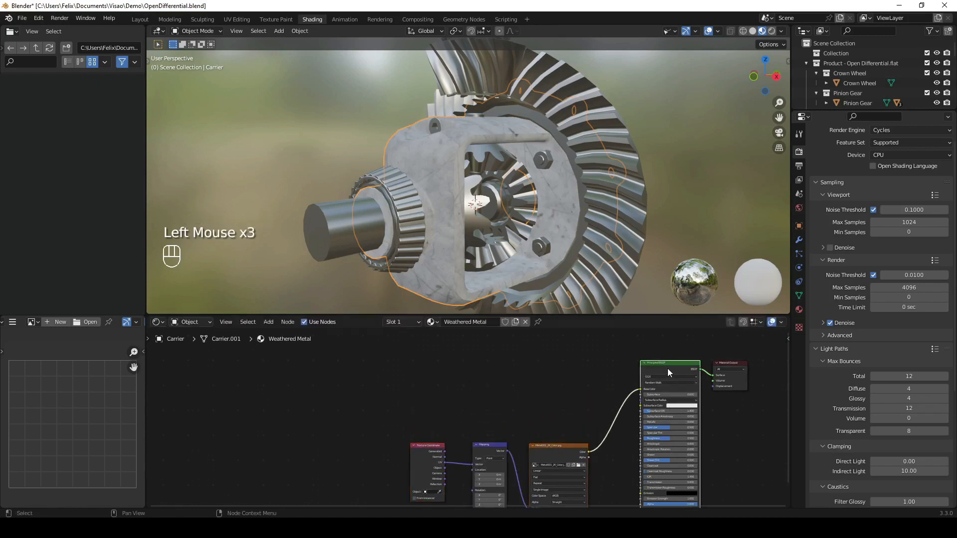
{"action": "key", "text": "ctrl+t"}
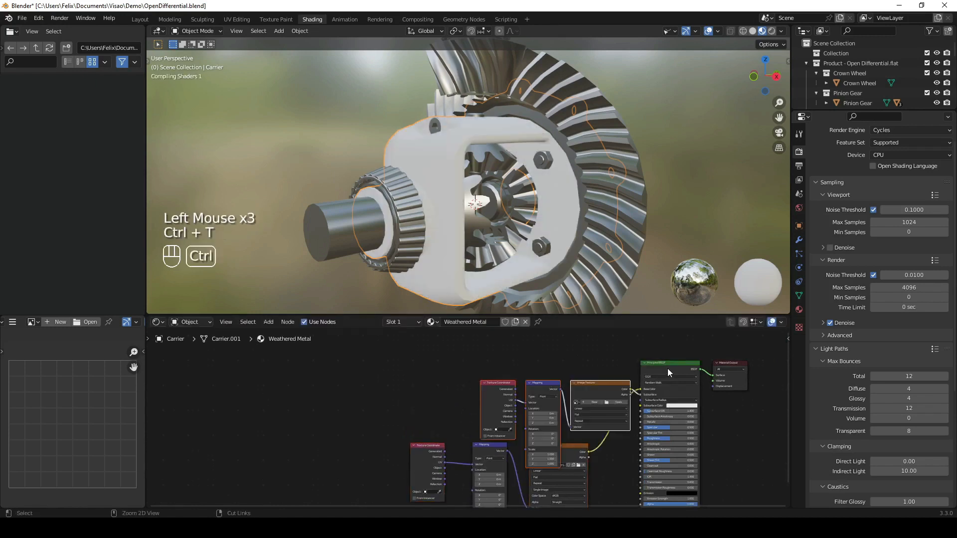
Step: Delete the automatically generated texture setup and move the original three texture nodes back up
{"action": "left_click_drag", "start_coordinate": [592, 385], "coordinate": [410, 461]}
{"action": "key", "text": "Delete"}
{"action": "left_click_drag", "start_coordinate": [549, 451], "coordinate": [558, 395]}
Step: Set the Mapping node's X, Y and Z scale to 7.300
{"action": "middle_click_drag", "start_coordinate": [558, 395], "coordinate": [460, 461]}
{"action": "scroll", "coordinate": [550, 408], "scroll_direction": "down", "scroll_amount": 1}
{"action": "scroll", "coordinate": [555, 416], "scroll_direction": "up", "scroll_amount": 4}
{"action": "scroll", "coordinate": [555, 416], "scroll_direction": "up", "scroll_amount": 1}
{"action": "left_click", "coordinate": [405, 445]}
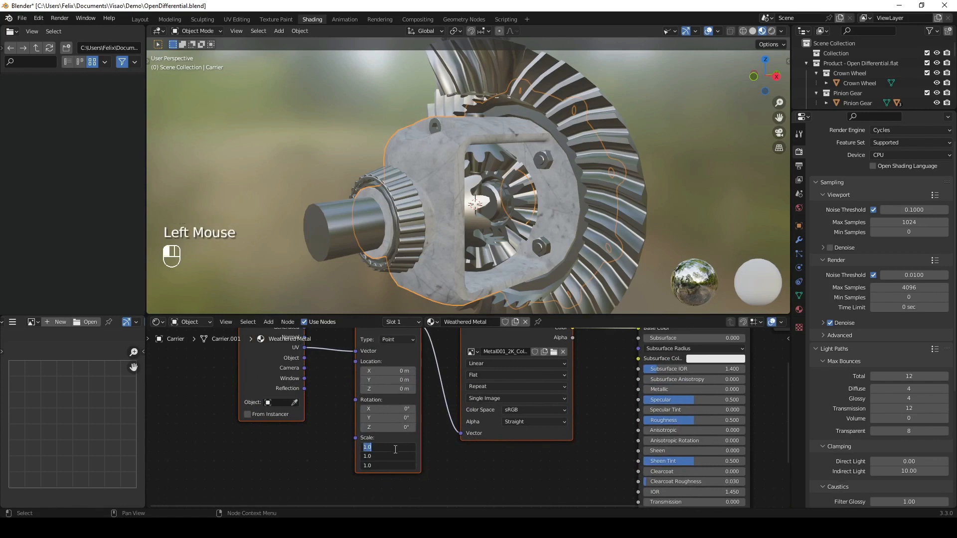
{"action": "left_click", "coordinate": [436, 449]}
{"action": "left_click_drag", "start_coordinate": [400, 447], "coordinate": [461, 466]}
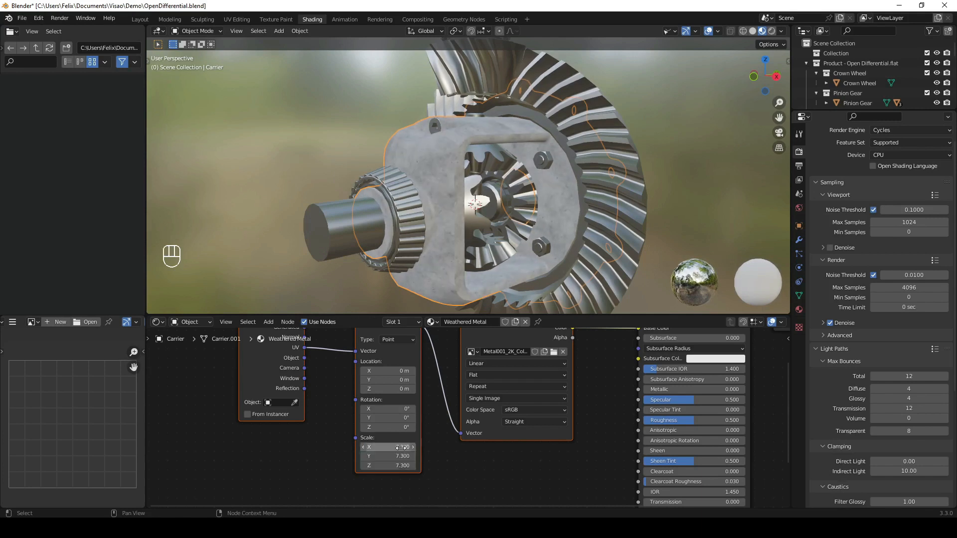
Step: Set the Principled BSDF node's Metallic value to 1.000
{"action": "scroll", "coordinate": [420, 238], "scroll_direction": "down", "scroll_amount": 2}
{"action": "scroll", "coordinate": [420, 237], "scroll_direction": "up", "scroll_amount": 2}
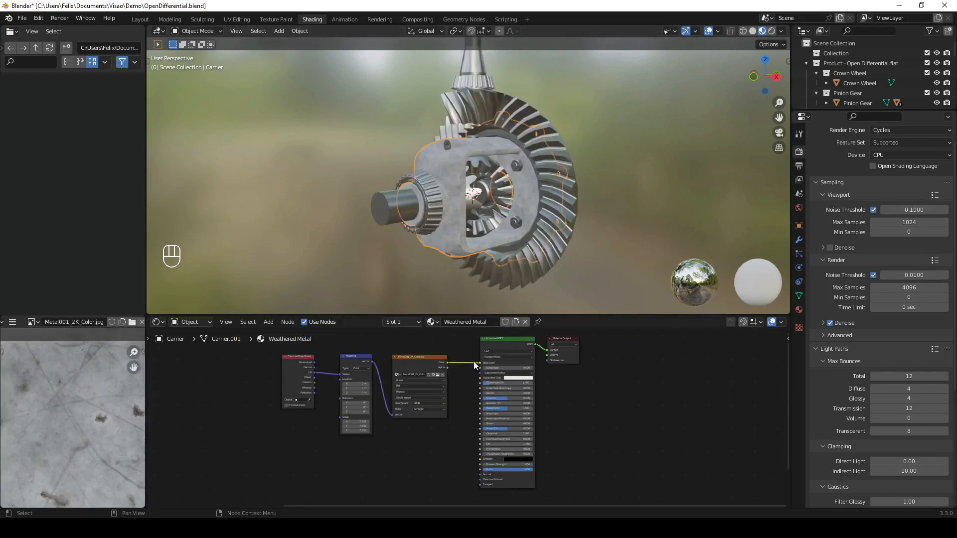
{"action": "scroll", "coordinate": [473, 396], "scroll_direction": "up", "scroll_amount": 7}
{"action": "scroll", "coordinate": [495, 379], "scroll_direction": "up", "scroll_amount": 1}
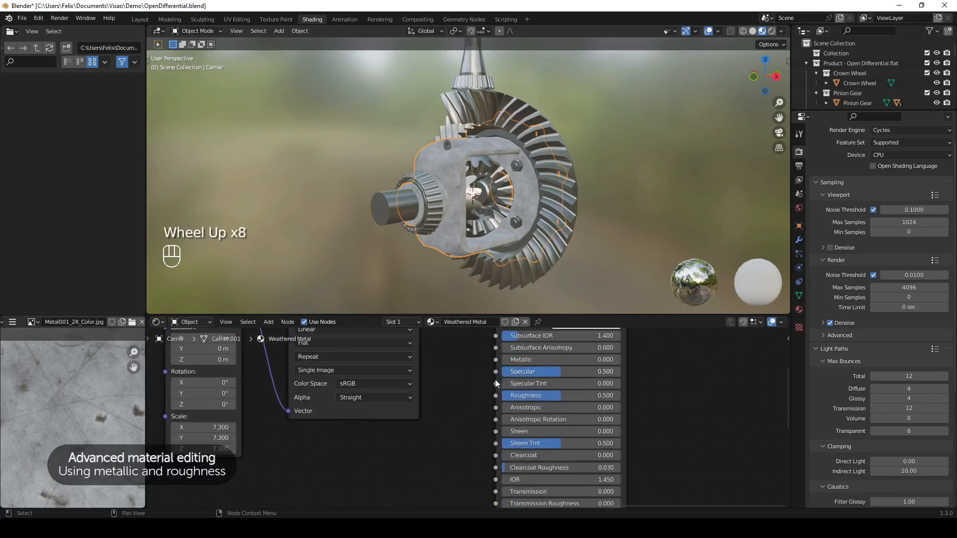
{"action": "middle_click_drag", "start_coordinate": [495, 378], "coordinate": [468, 401]}
{"action": "left_click_drag", "start_coordinate": [468, 402], "coordinate": [573, 401]}
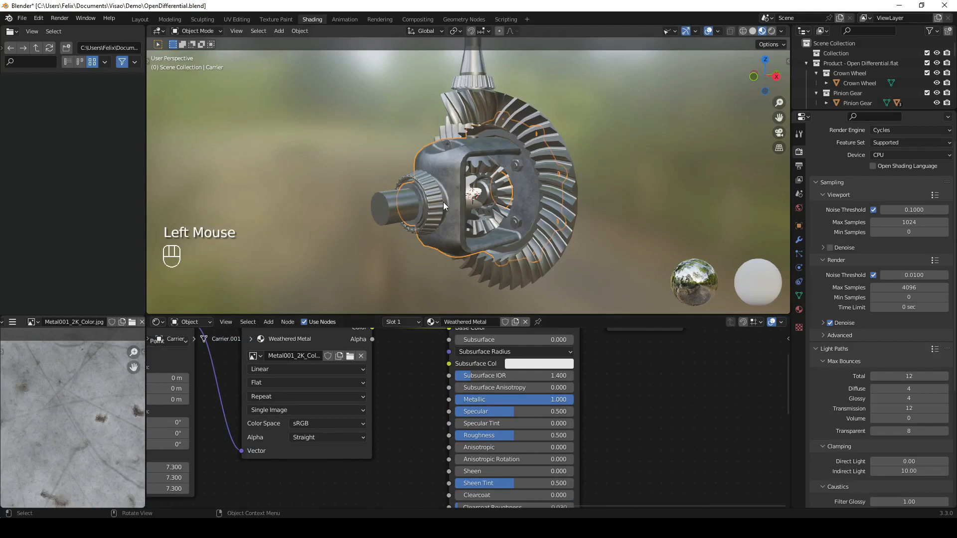
{"action": "left_click_drag", "start_coordinate": [508, 401], "coordinate": [573, 400]}
Step: Set the Principled BSDF node's Roughness value to 0.373 and check the effect on the carrier
{"action": "middle_click_drag", "start_coordinate": [603, 461], "coordinate": [603, 449]}
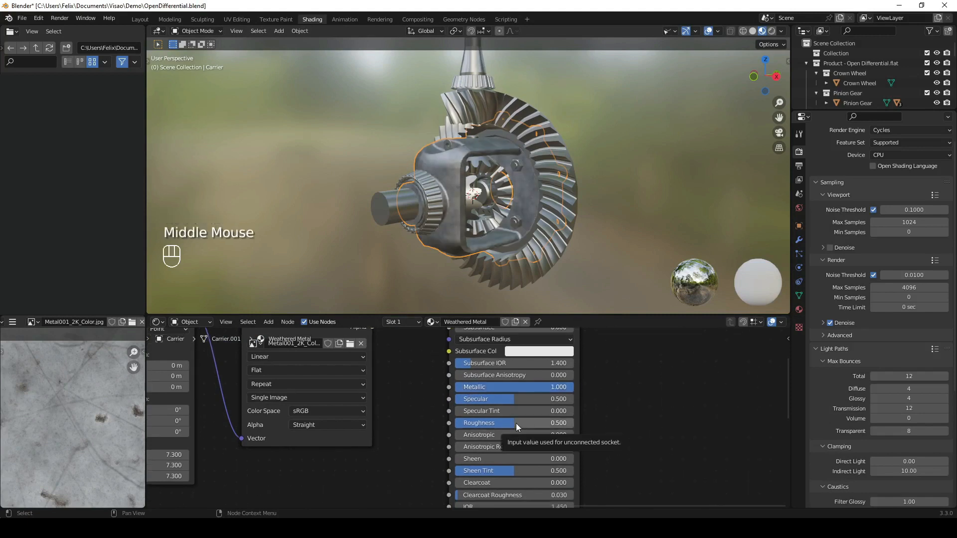
{"action": "mouse_move", "coordinate": [516, 423]}
{"action": "left_mouse_down"}
{"action": "mouse_move", "coordinate": [484, 424]}
{"action": "mouse_move", "coordinate": [536, 423]}
{"action": "mouse_move", "coordinate": [499, 423]}
{"action": "left_mouse_up"}
{"action": "middle_click_drag", "start_coordinate": [516, 301], "coordinate": [514, 280]}
{"action": "scroll", "coordinate": [405, 422], "scroll_direction": "down", "scroll_amount": 2}
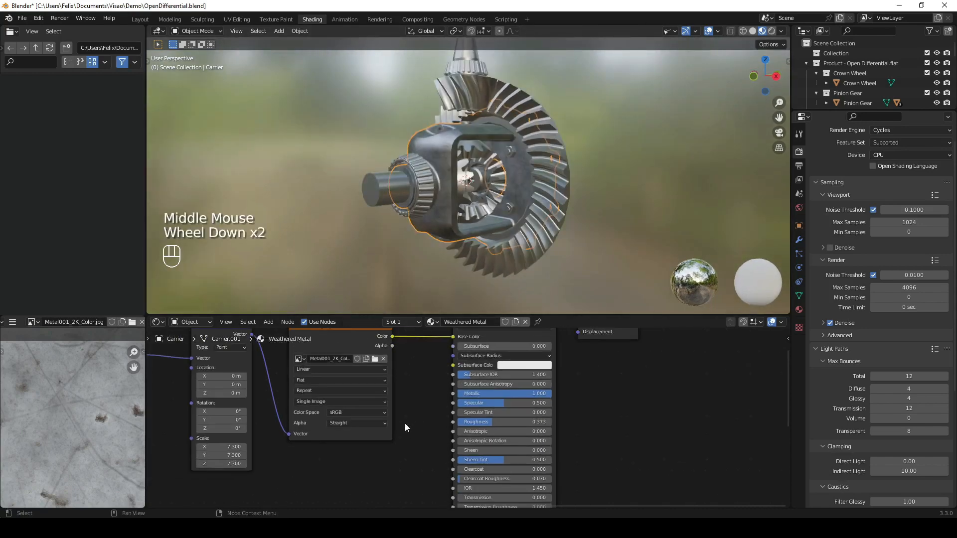
Step: Duplicate the color image texture node and place the copy directly below the original
{"action": "scroll", "coordinate": [405, 423], "scroll_direction": "down", "scroll_amount": 2}
{"action": "middle_click_drag", "start_coordinate": [405, 439], "coordinate": [396, 375]}
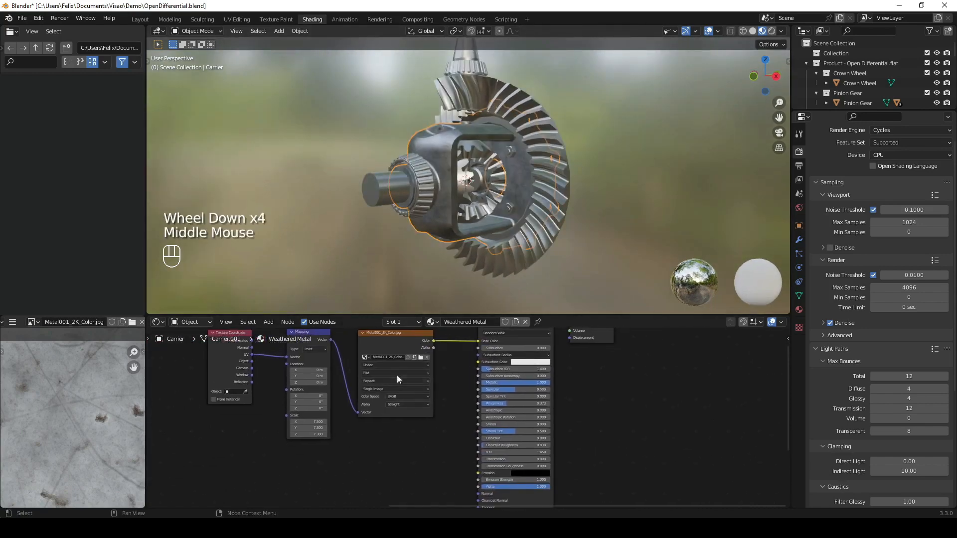
{"action": "left_click", "coordinate": [395, 345]}
{"action": "key", "text": "shift+d"}
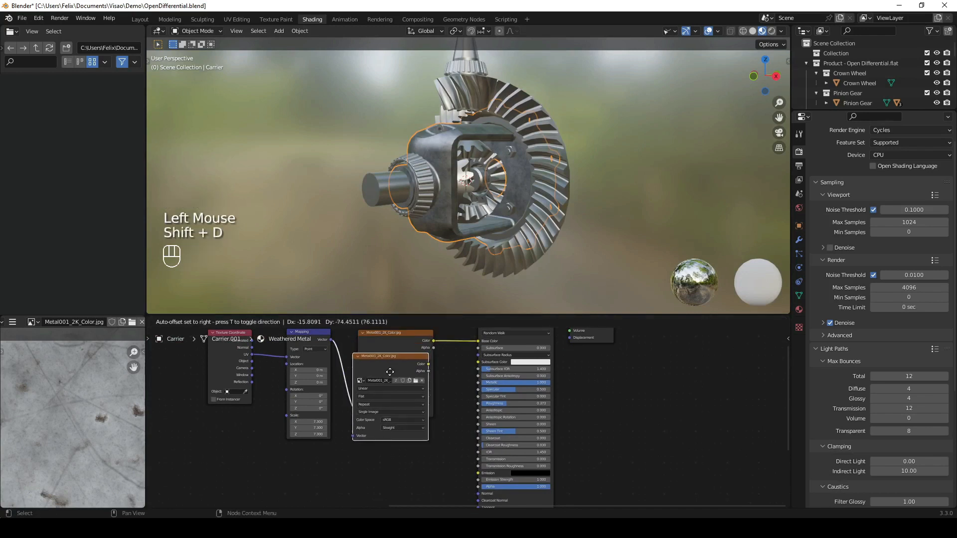
{"action": "left_click", "coordinate": [396, 440]}
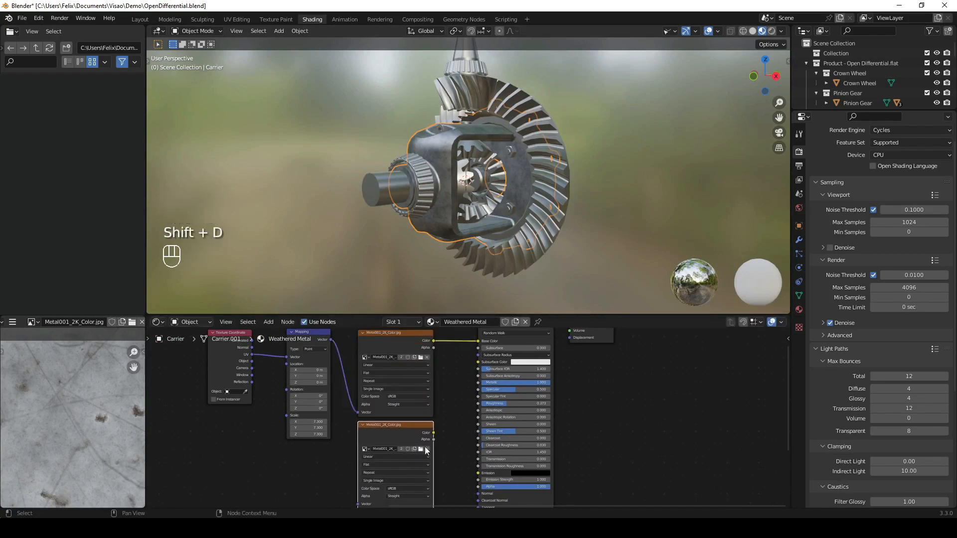
Step: Assign Metal001_2K_Metalness.jpg to the duplicated texture node and link its Color output to the Principled BSDF's Metallic input
{"action": "scroll", "coordinate": [447, 452], "scroll_direction": "down", "scroll_amount": 1}
{"action": "scroll", "coordinate": [447, 451], "scroll_direction": "up", "scroll_amount": 1}
{"action": "middle_click_drag", "start_coordinate": [446, 452], "coordinate": [405, 415]}
{"action": "scroll", "coordinate": [405, 416], "scroll_direction": "up", "scroll_amount": 1}
{"action": "left_click", "coordinate": [350, 411]}
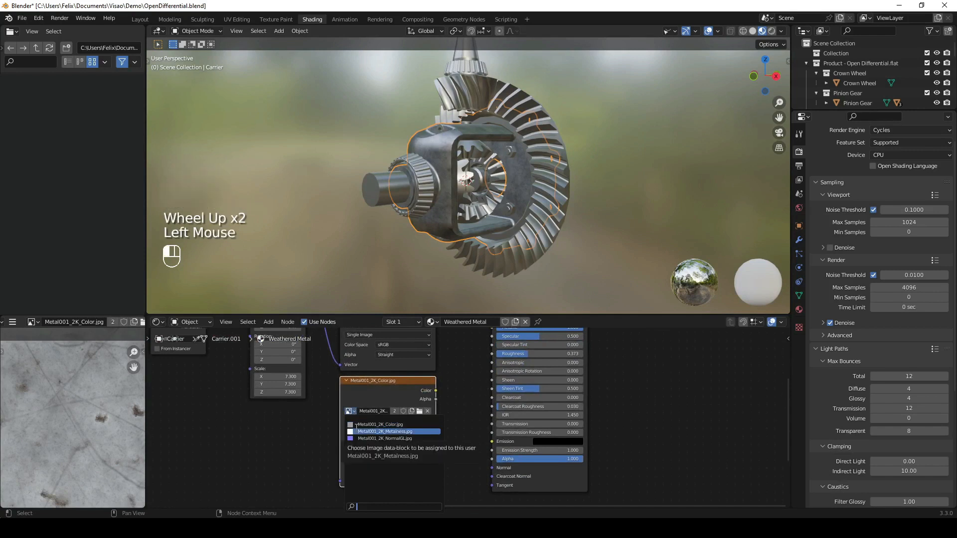
{"action": "left_click", "coordinate": [384, 432]}
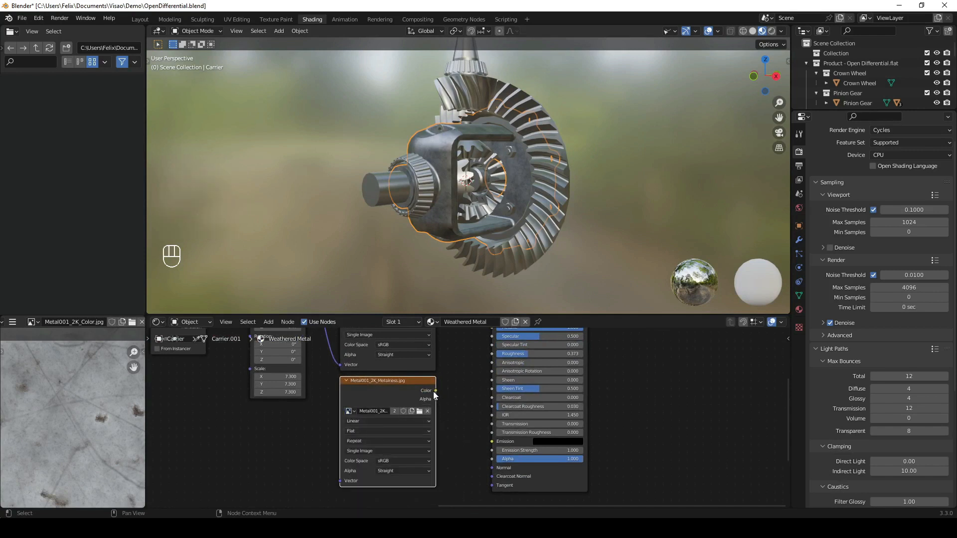
{"action": "left_click_drag", "start_coordinate": [435, 391], "coordinate": [489, 369]}
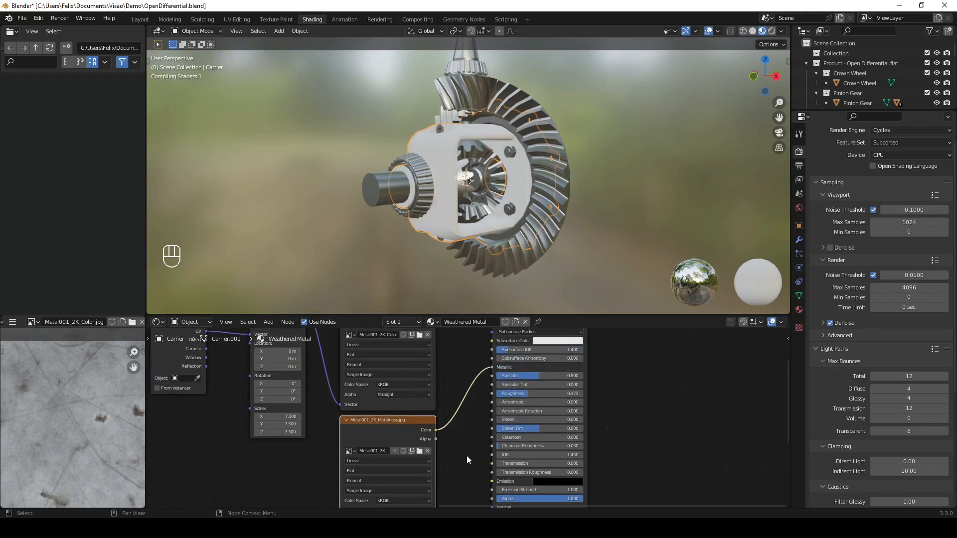
Step: Duplicate the metalness image texture node and place the copy directly below it
{"action": "middle_click_drag", "start_coordinate": [467, 456], "coordinate": [483, 400]}
{"action": "left_click", "coordinate": [405, 363]}
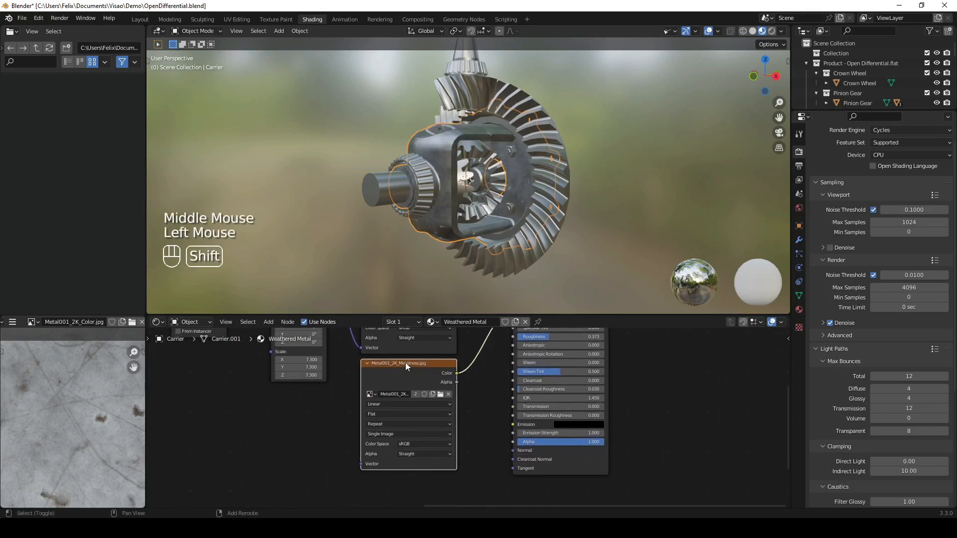
{"action": "key", "text": "shift+d"}
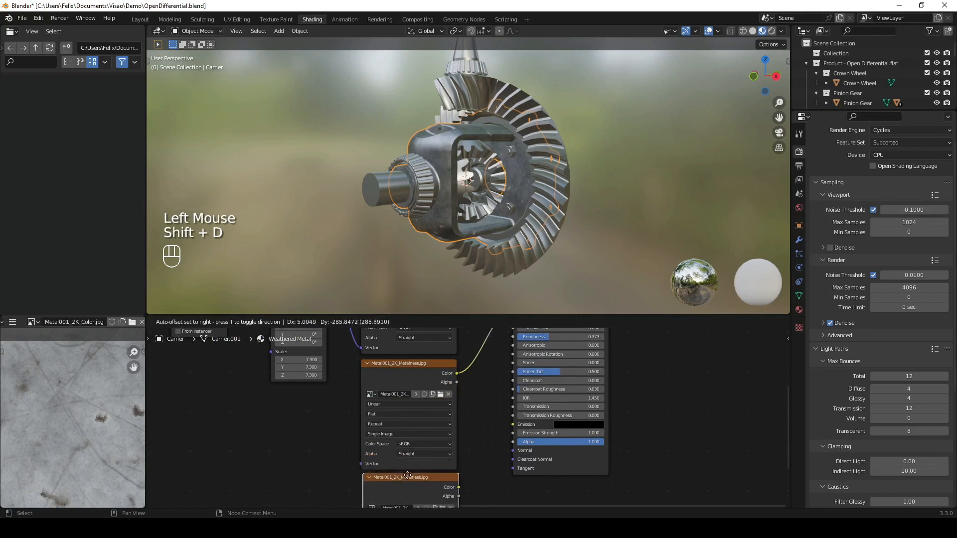
{"action": "left_click", "coordinate": [406, 474]}
Step: Assign Metal001_2K_Roughness.jpg to the lowest texture node and link its Color output to the Principled BSDF's Roughness input
{"action": "middle_click_drag", "start_coordinate": [448, 480], "coordinate": [468, 407]}
{"action": "left_click", "coordinate": [392, 435]}
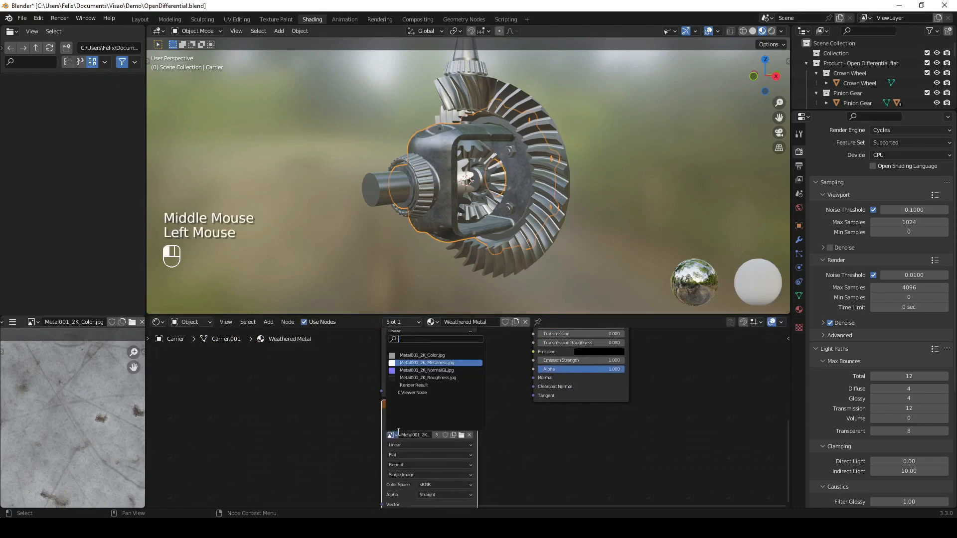
{"action": "left_click", "coordinate": [421, 377]}
{"action": "middle_click_drag", "start_coordinate": [478, 423], "coordinate": [401, 469]}
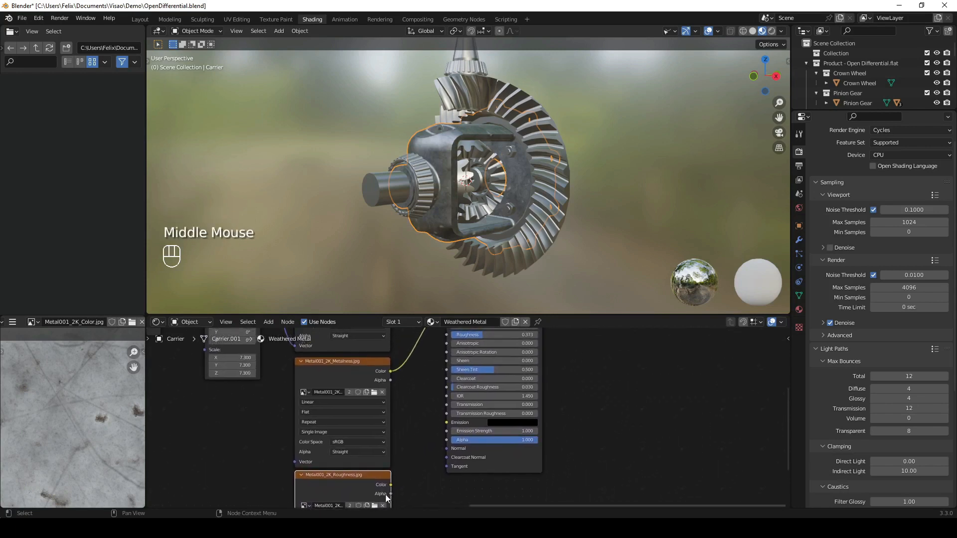
{"action": "left_click_drag", "start_coordinate": [391, 484], "coordinate": [445, 355]}
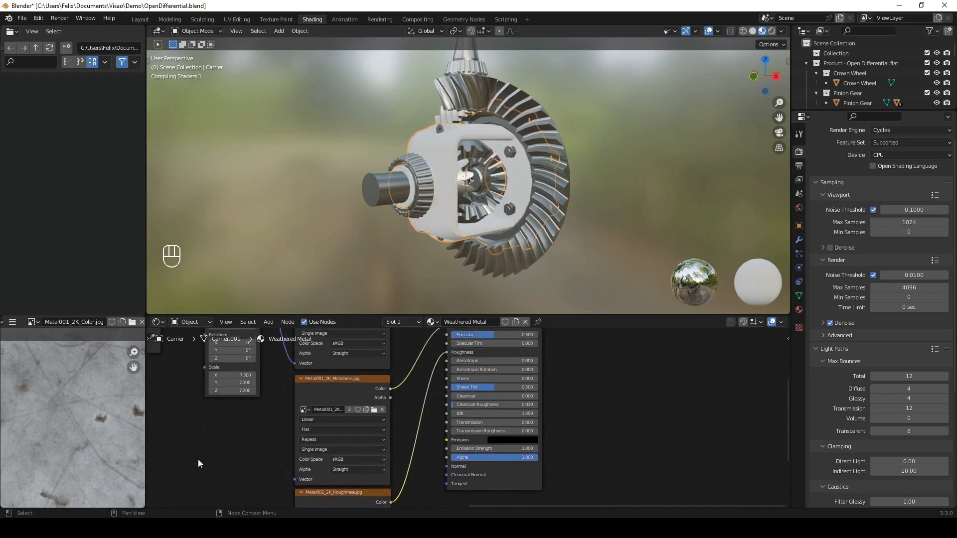
Step: Examine the metalness image and the roughness image in the image editor
{"action": "scroll", "coordinate": [124, 439], "scroll_direction": "down", "scroll_amount": 4}
{"action": "left_click", "coordinate": [33, 322]}
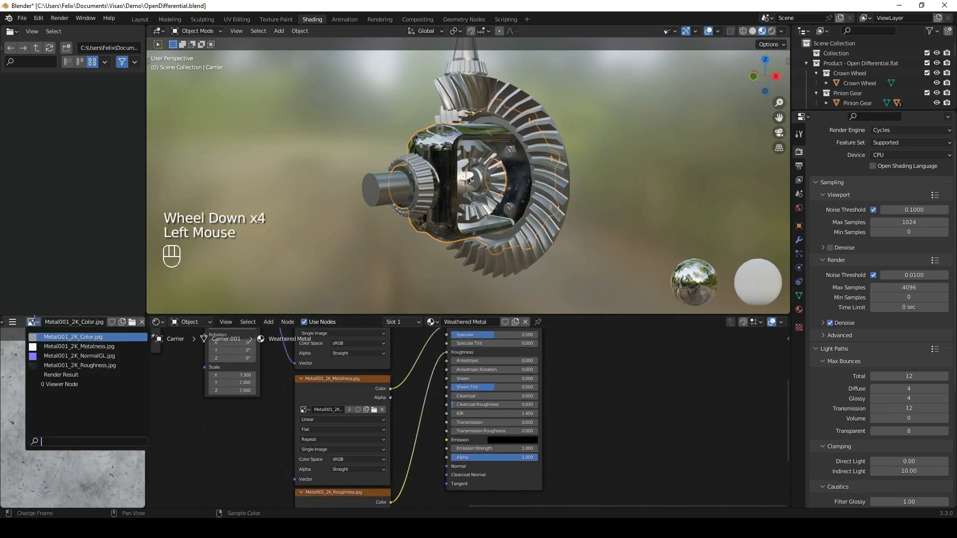
{"action": "left_click", "coordinate": [58, 347]}
{"action": "scroll", "coordinate": [53, 429], "scroll_direction": "down", "scroll_amount": 2}
{"action": "scroll", "coordinate": [47, 428], "scroll_direction": "up", "scroll_amount": 2}
{"action": "scroll", "coordinate": [20, 419], "scroll_direction": "down", "scroll_amount": 1}
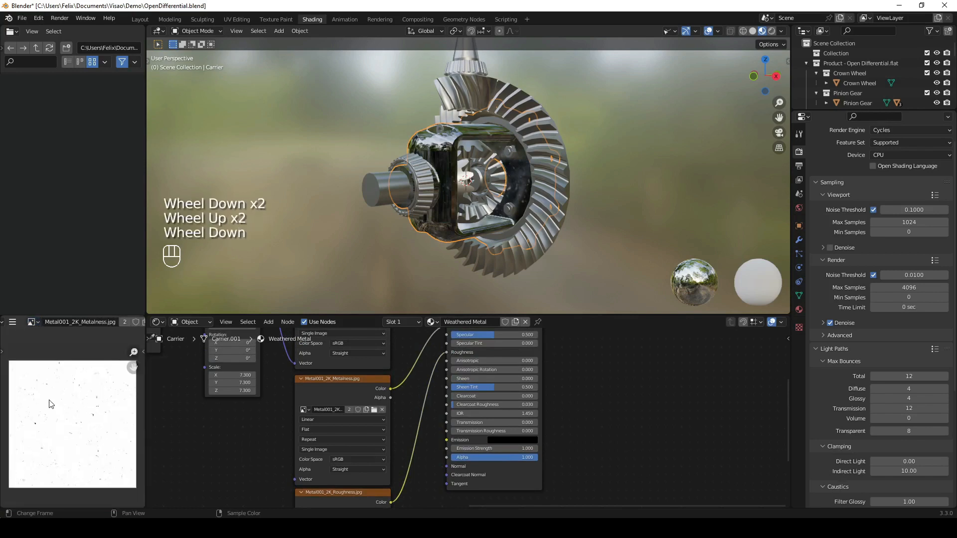
{"action": "left_click", "coordinate": [38, 321]}
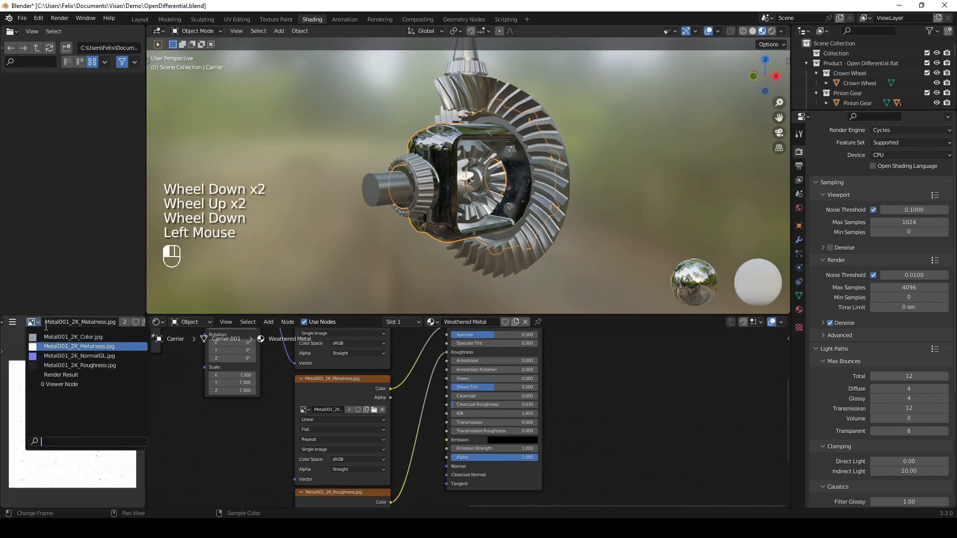
{"action": "left_click", "coordinate": [55, 364]}
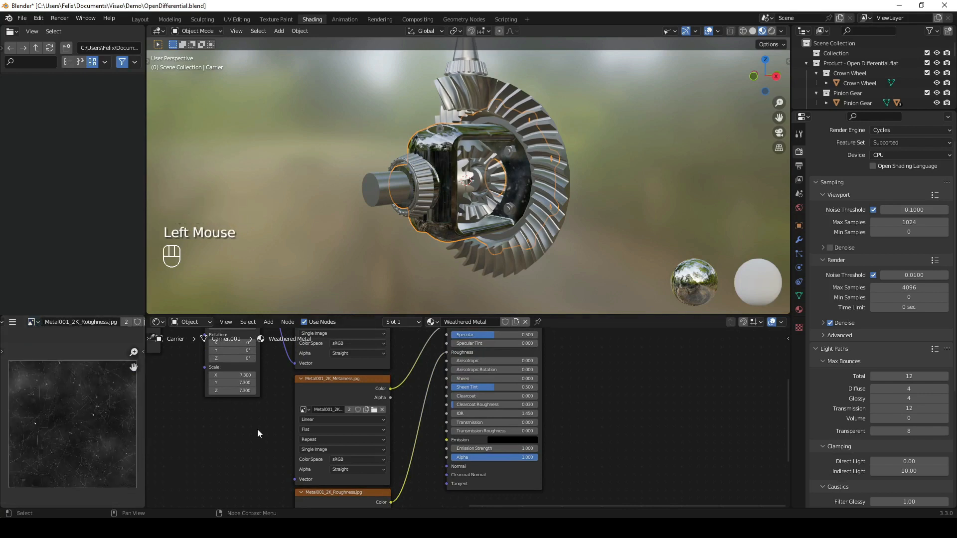
Step: Move the Texture Coordinate and Mapping nodes down and link the Mapping node's output to the metalness and roughness textures' Vector inputs
{"action": "scroll", "coordinate": [264, 423], "scroll_direction": "down", "scroll_amount": 5}
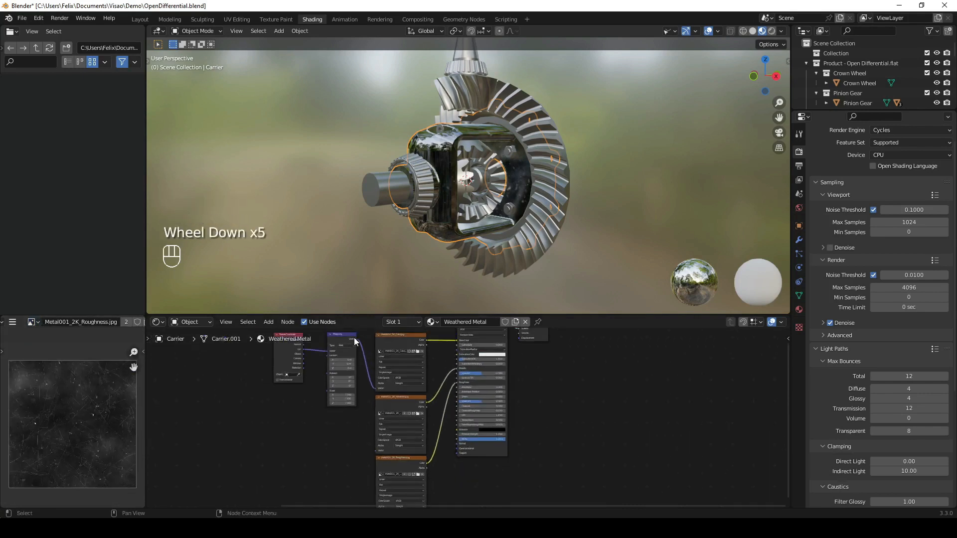
{"action": "left_click_drag", "start_coordinate": [354, 336], "coordinate": [292, 447]}
{"action": "middle_click_drag", "start_coordinate": [316, 440], "coordinate": [327, 369]}
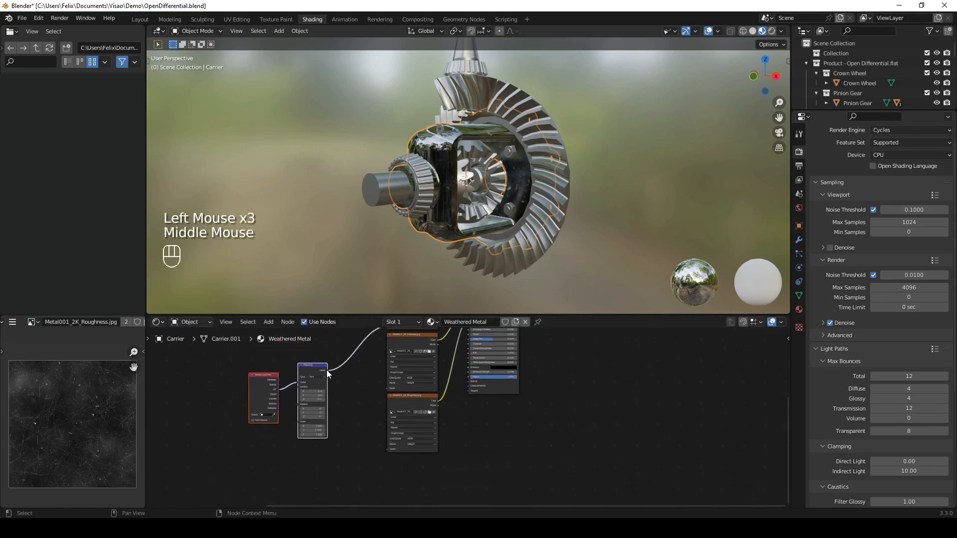
{"action": "mouse_move", "coordinate": [327, 370]}
{"action": "left_mouse_down"}
{"action": "mouse_move", "coordinate": [389, 390]}
{"action": "mouse_move", "coordinate": [329, 374]}
{"action": "left_mouse_up"}
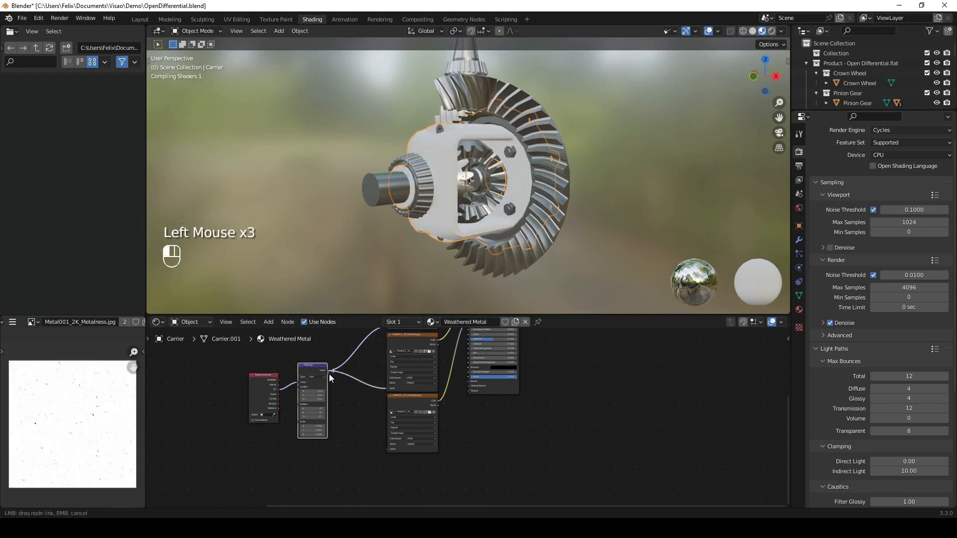
{"action": "left_click_drag", "start_coordinate": [375, 445], "coordinate": [389, 449]}
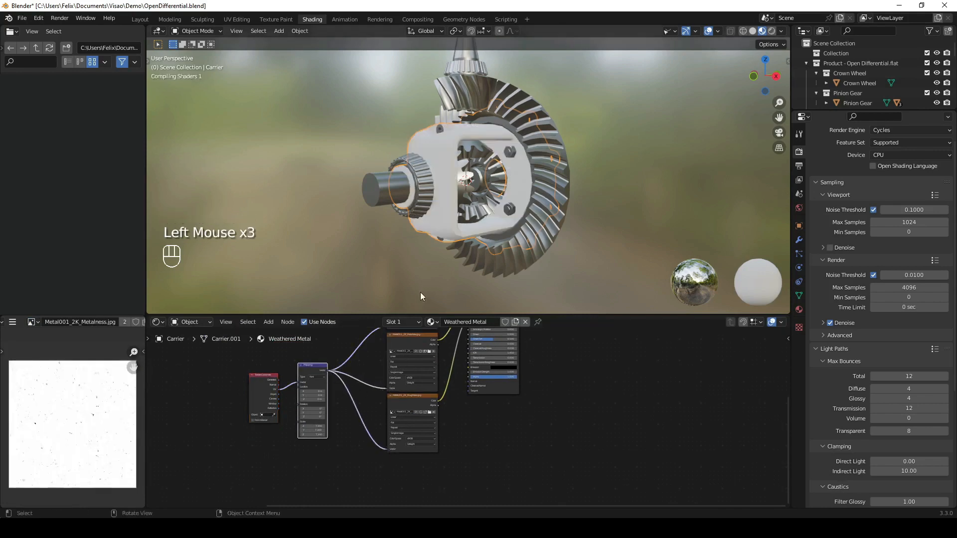
{"action": "scroll", "coordinate": [458, 176], "scroll_direction": "up", "scroll_amount": 1}
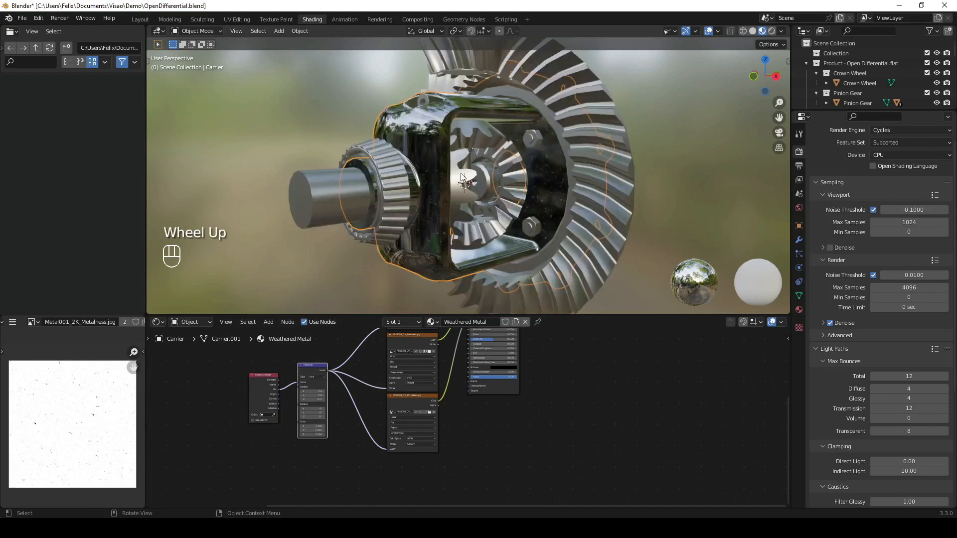
{"action": "middle_click_drag", "start_coordinate": [462, 177], "coordinate": [462, 180]}
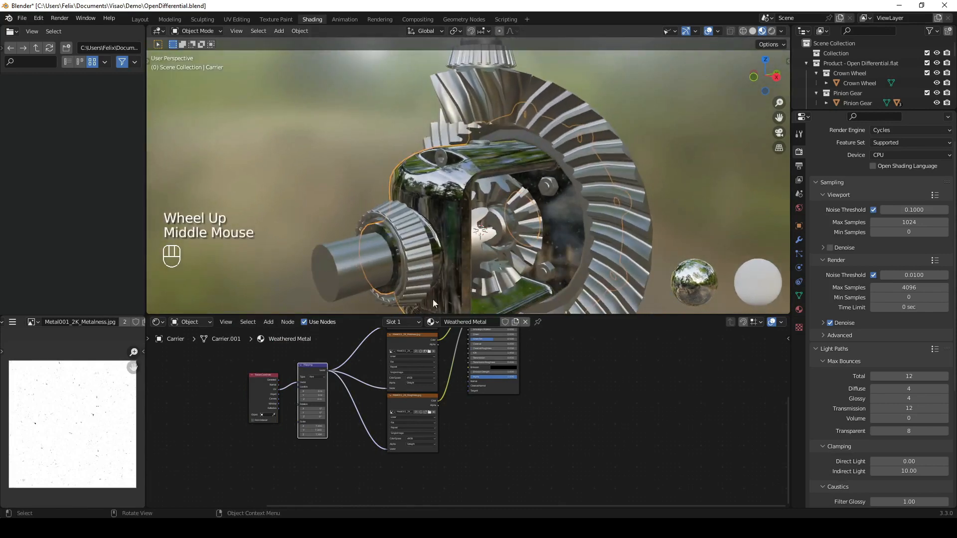
Step: Set the color space of both the metalness and roughness texture nodes to Non-Color
{"action": "scroll", "coordinate": [426, 389], "scroll_direction": "up", "scroll_amount": 5}
{"action": "middle_click_drag", "start_coordinate": [405, 362], "coordinate": [421, 410]}
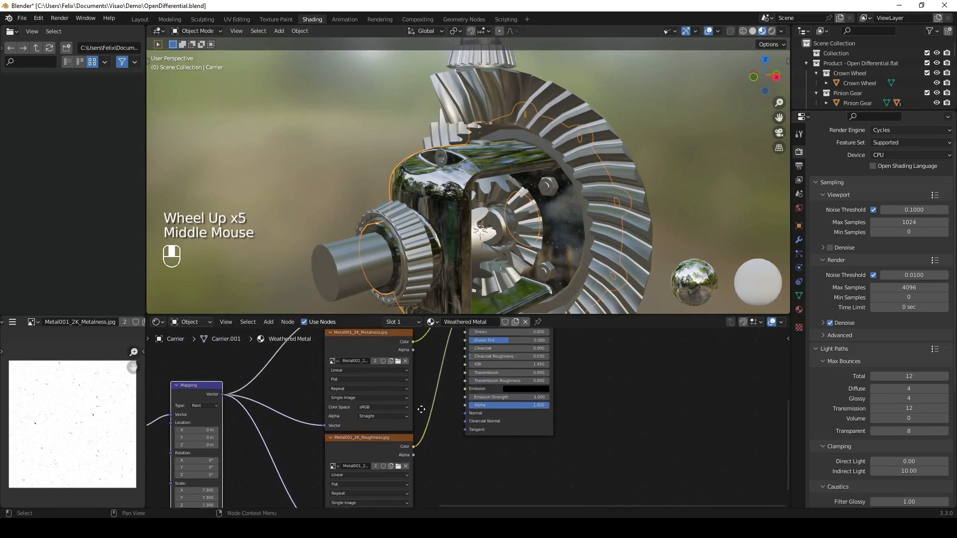
{"action": "left_click", "coordinate": [378, 405]}
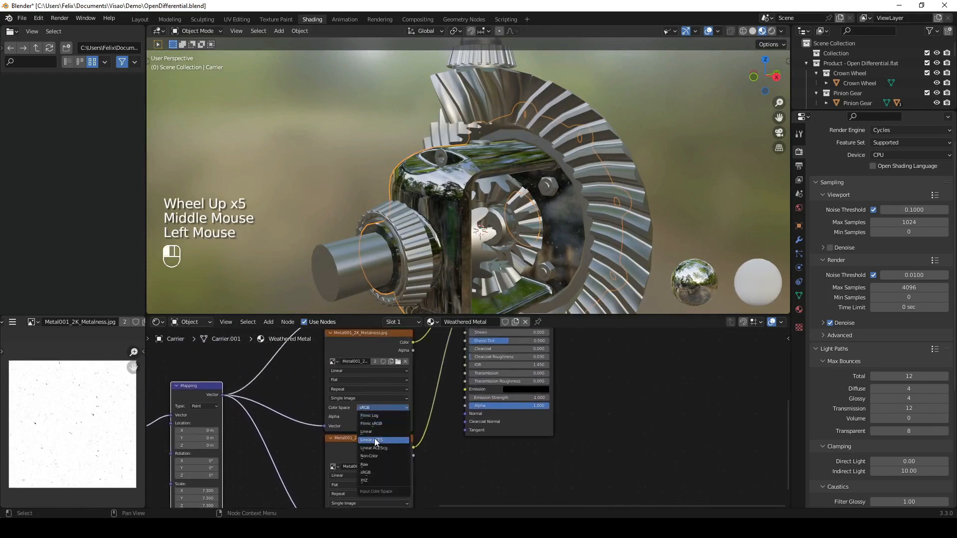
{"action": "left_click", "coordinate": [375, 455]}
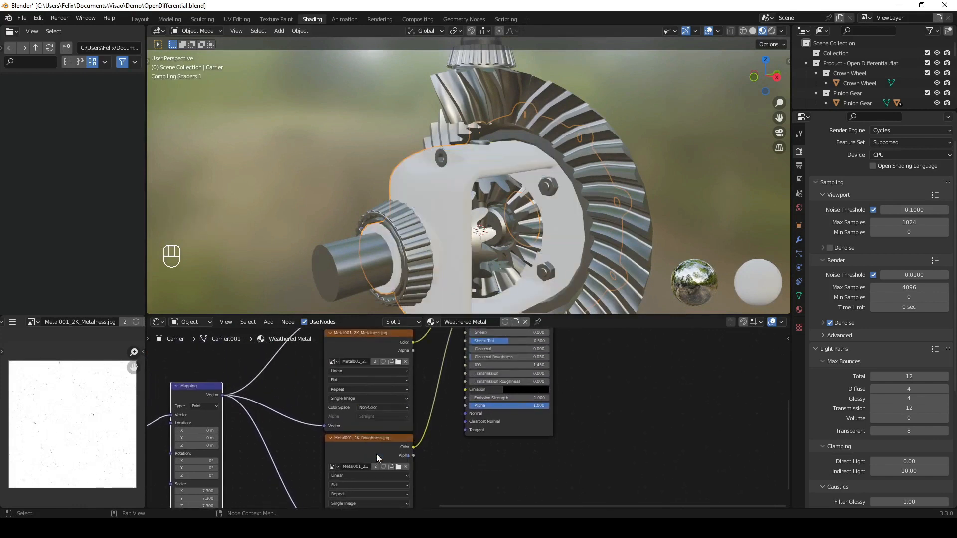
{"action": "middle_click_drag", "start_coordinate": [435, 434], "coordinate": [447, 355]}
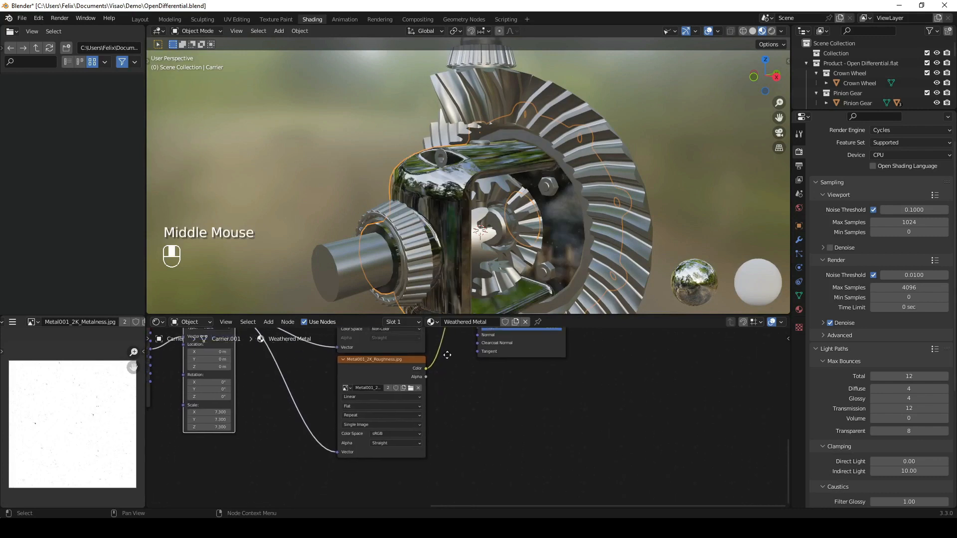
{"action": "left_click", "coordinate": [390, 433]}
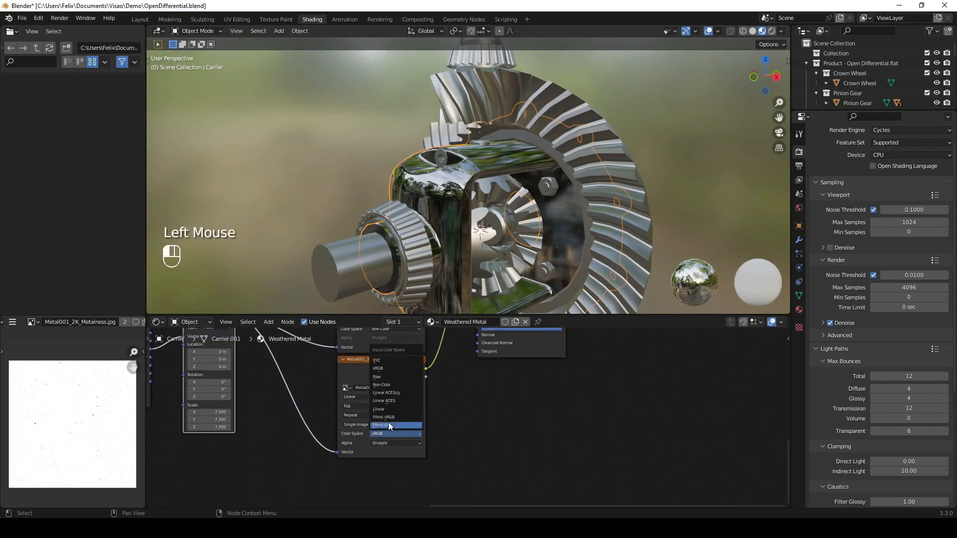
{"action": "left_click", "coordinate": [390, 384]}
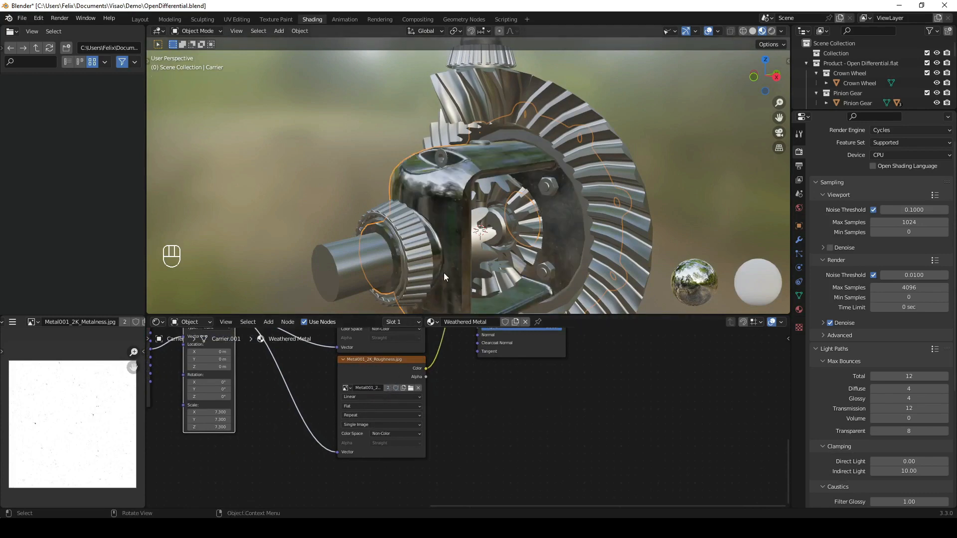
{"action": "middle_click_drag", "start_coordinate": [445, 274], "coordinate": [444, 263]}
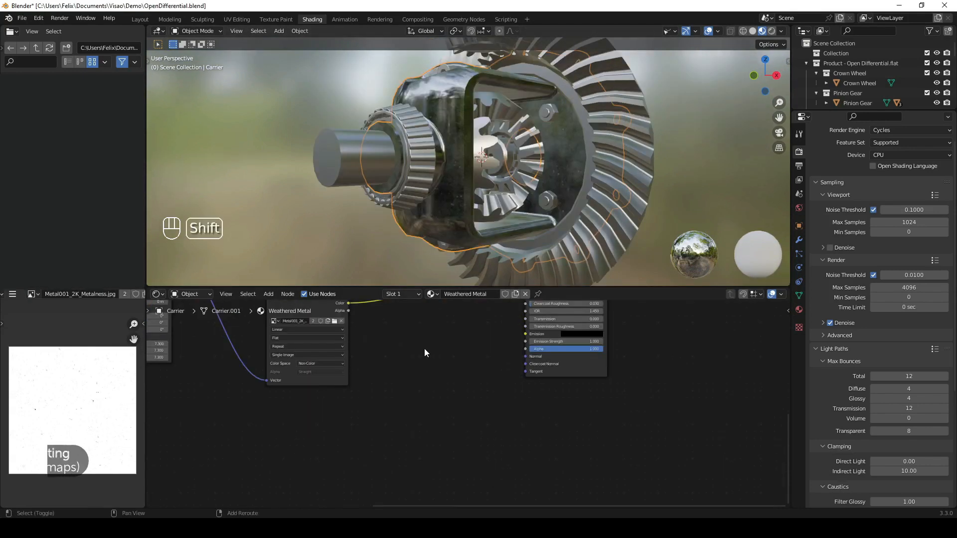
Step: Add a Normal Map node beside the Principled BSDF and link its Normal output to the shader's Normal input
{"action": "key", "text": "shift+a"}
{"action": "left_click", "coordinate": [426, 350]}
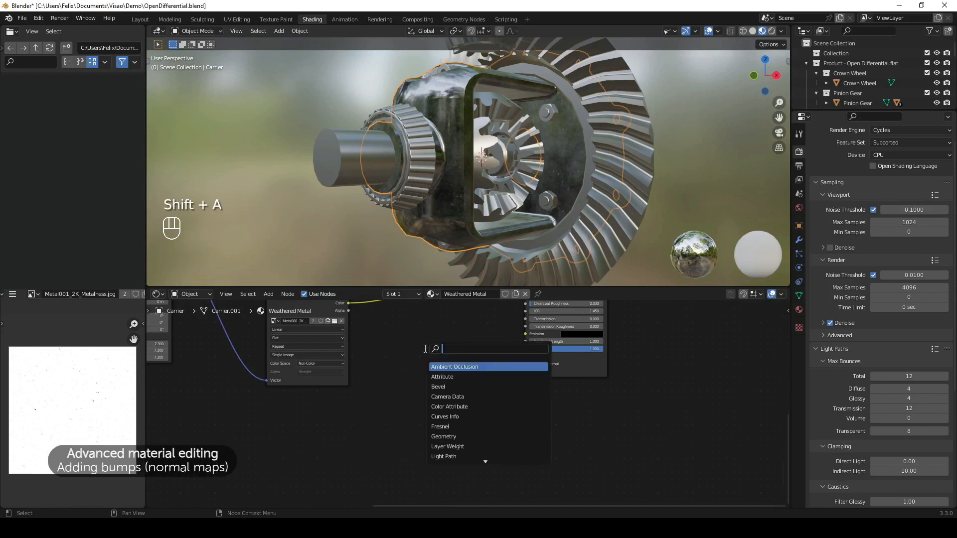
{"action": "type", "text": "normal"}
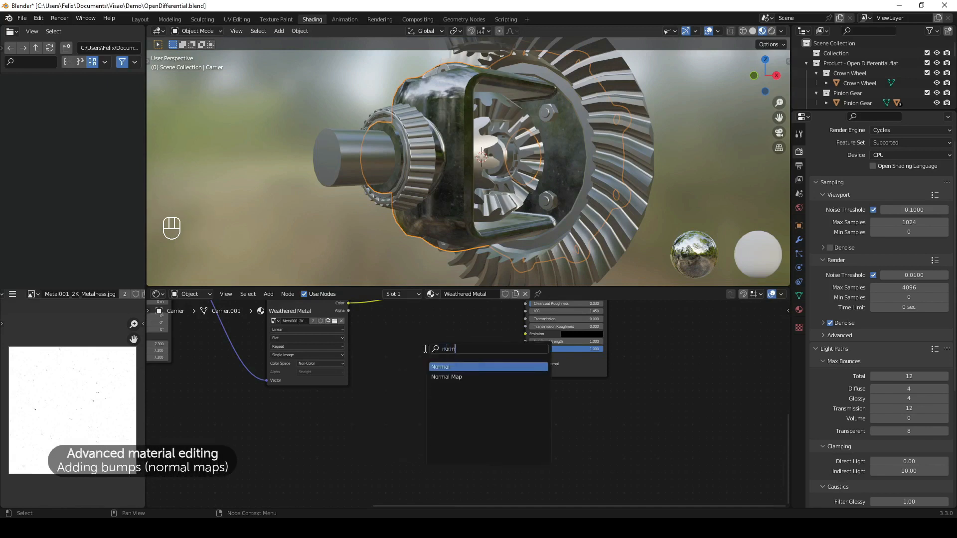
{"action": "left_click", "coordinate": [446, 376]}
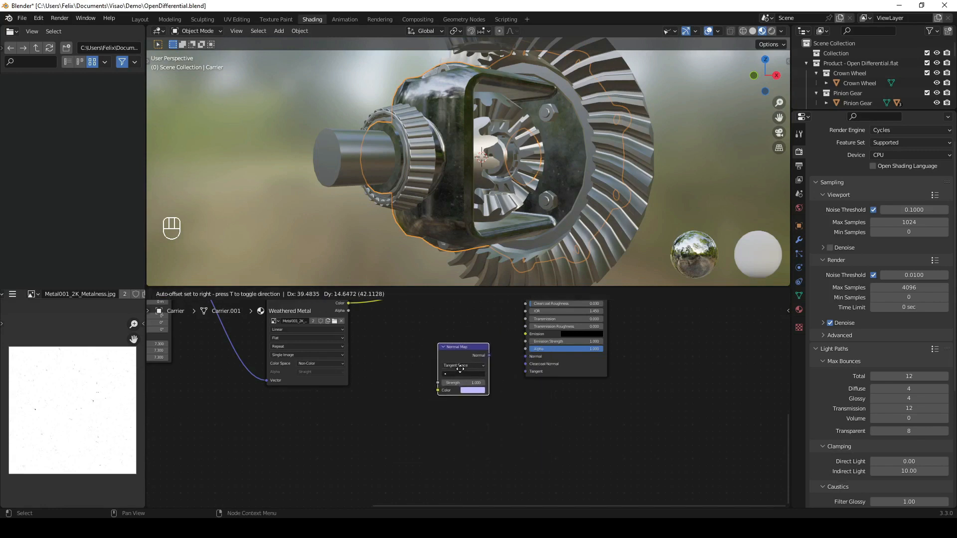
{"action": "left_click", "coordinate": [469, 371]}
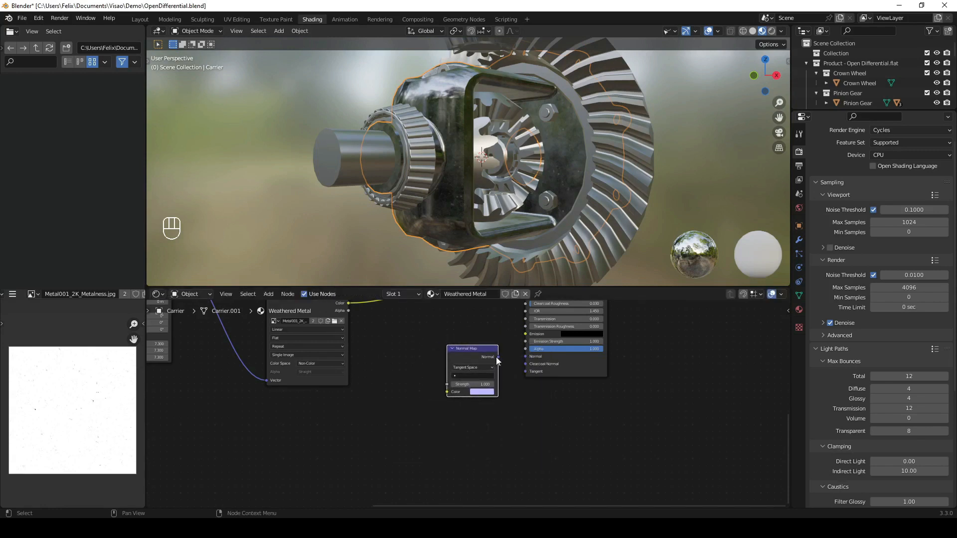
{"action": "left_click_drag", "start_coordinate": [496, 358], "coordinate": [528, 356]}
{"action": "left_click_drag", "start_coordinate": [450, 393], "coordinate": [445, 393]}
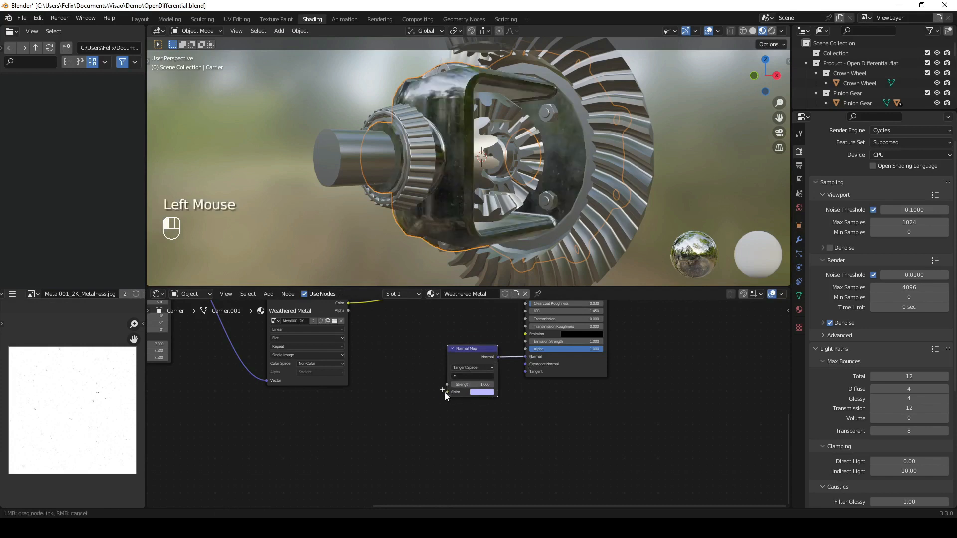
{"action": "left_click_drag", "start_coordinate": [419, 445], "coordinate": [407, 453]}
{"action": "key", "text": "Escape"}
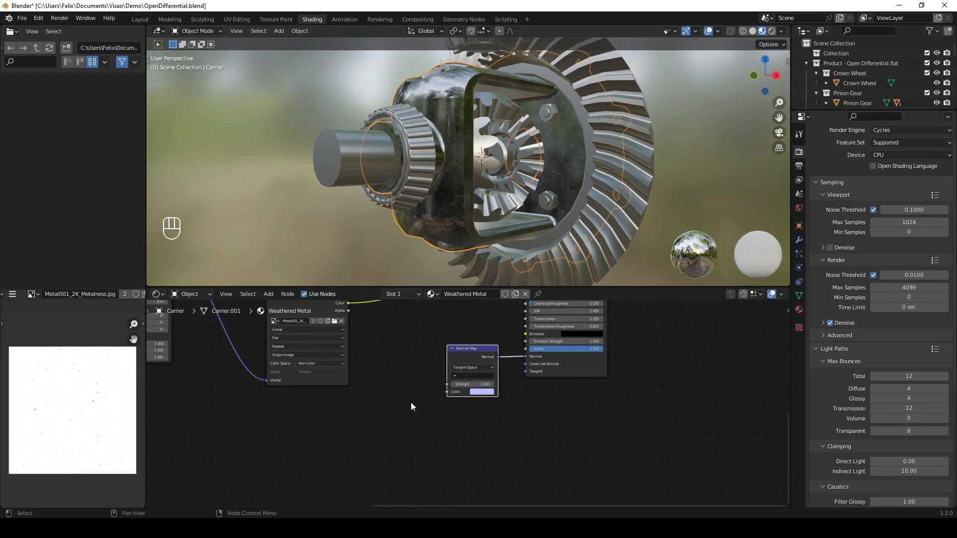
Step: Duplicate the roughness texture node below the original and link the copy's Color output to the Normal Map node's Color input
{"action": "left_click", "coordinate": [305, 378]}
{"action": "key", "text": "shift+d"}
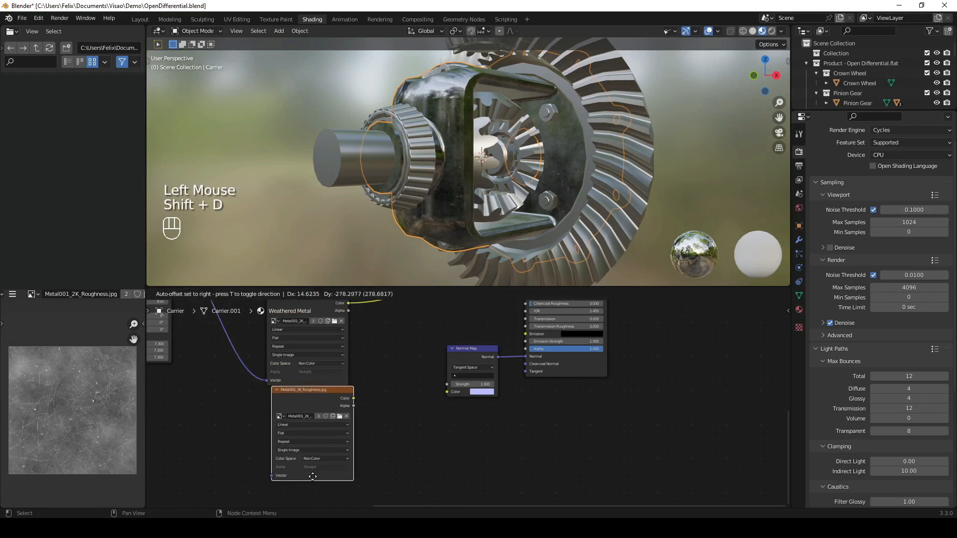
{"action": "left_click", "coordinate": [308, 483]}
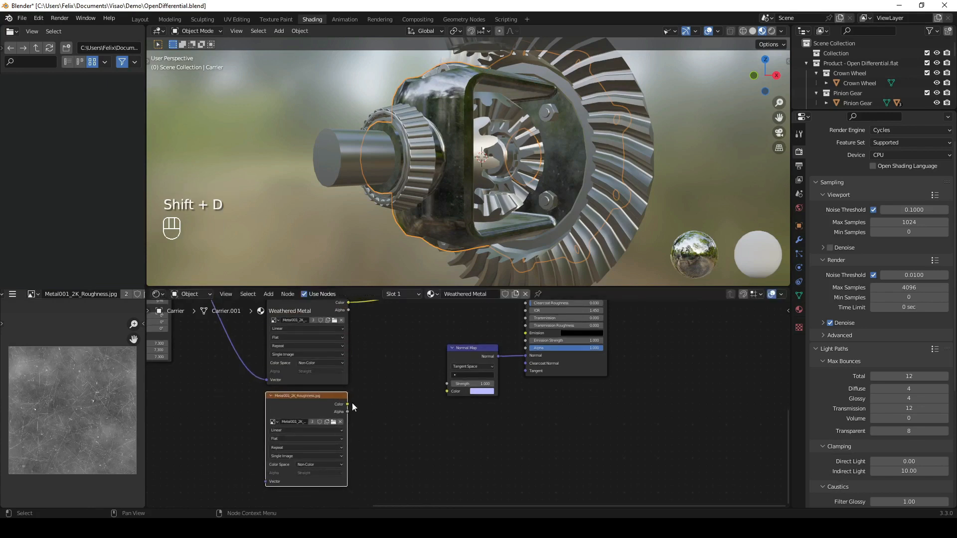
{"action": "left_click_drag", "start_coordinate": [347, 404], "coordinate": [446, 392]}
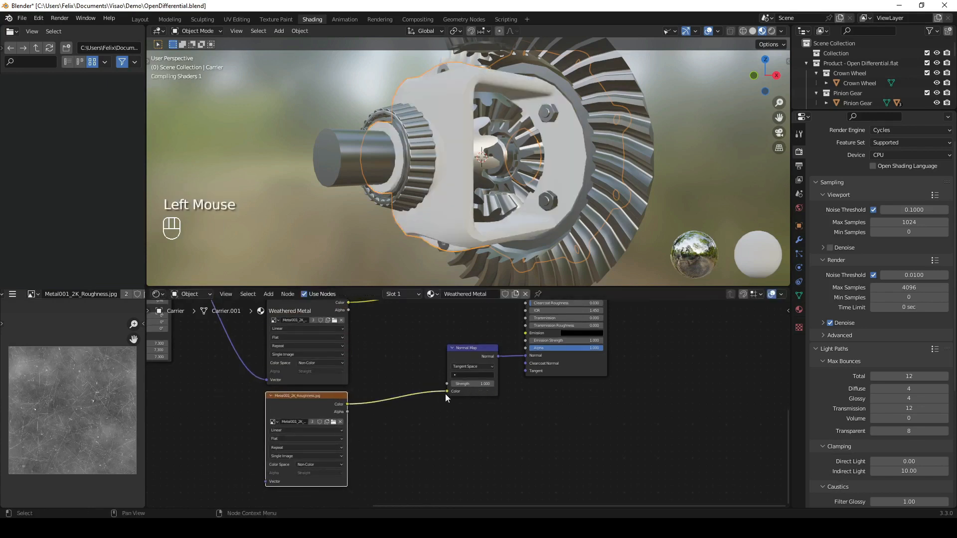
Step: Assign Metal001_2K_NormalGL.jpg to the duplicated texture node and set its color space to Non-Color
{"action": "left_click", "coordinate": [277, 420]}
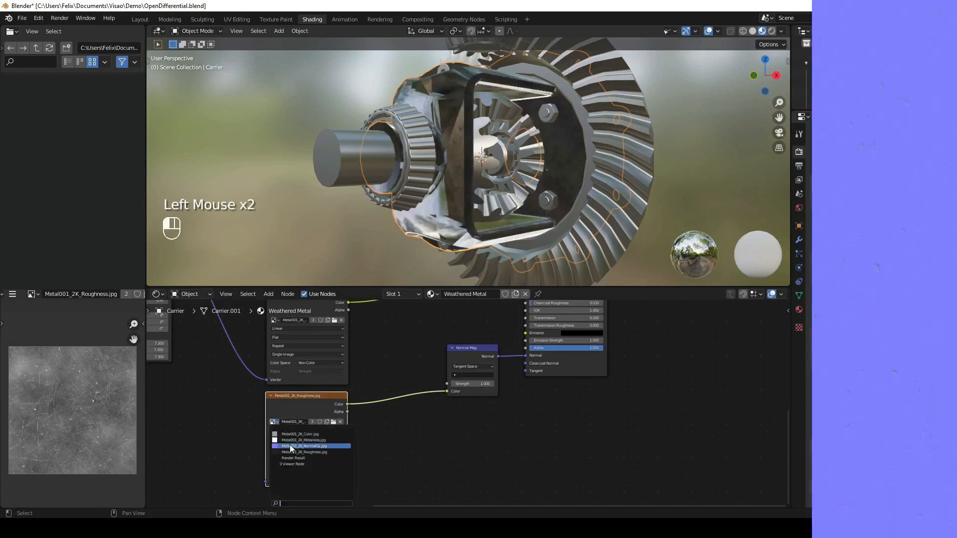
{"action": "left_click", "coordinate": [289, 446]}
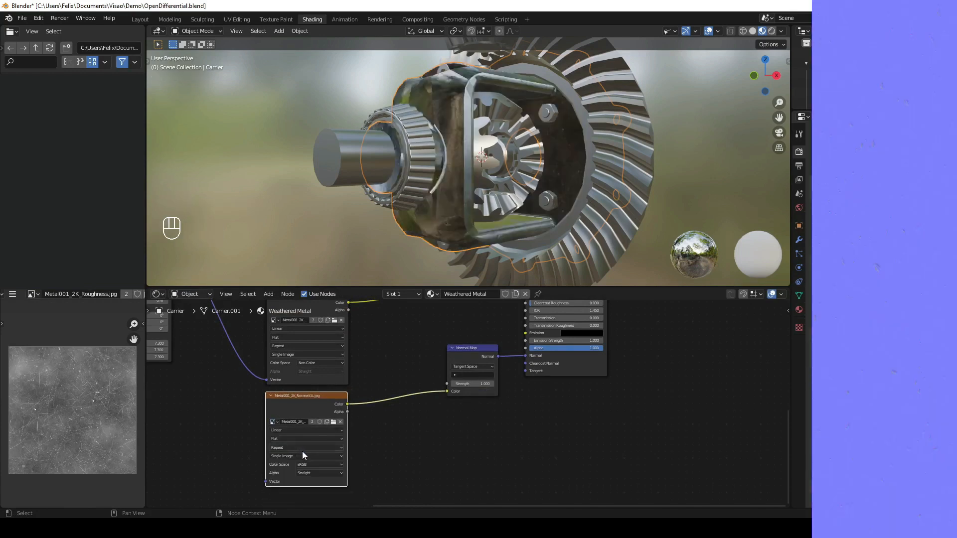
{"action": "left_click", "coordinate": [322, 465]}
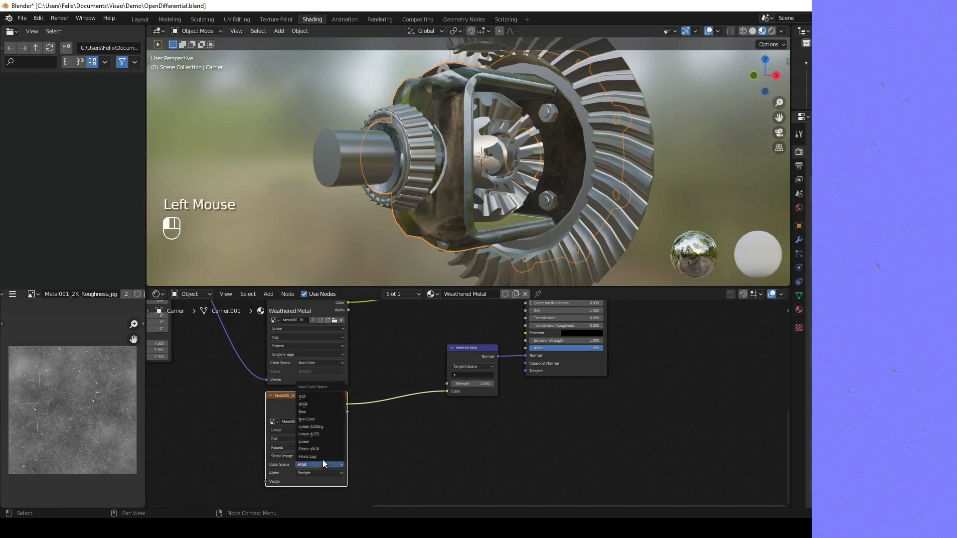
{"action": "left_click", "coordinate": [305, 418]}
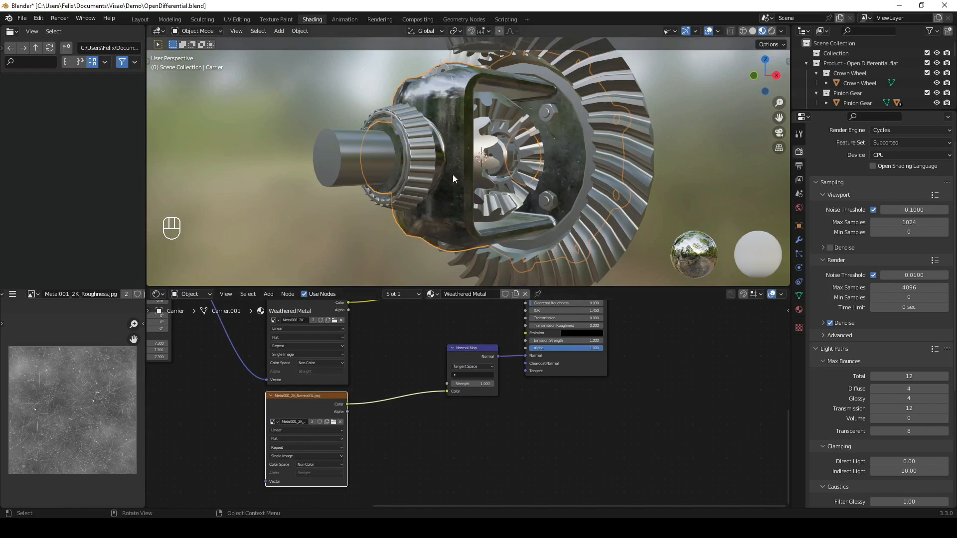
Step: Unlink the Principled BSDF's Base Color, Metallic and Roughness inputs and examine the normal map's bumps on the carrier up close
{"action": "mouse_move", "coordinate": [452, 175]}
{"action": "middle_mouse_down"}
{"action": "mouse_move", "coordinate": [461, 182]}
{"action": "mouse_move", "coordinate": [454, 190]}
{"action": "mouse_move", "coordinate": [453, 178]}
{"action": "middle_mouse_up"}
{"action": "middle_click_drag", "start_coordinate": [444, 304], "coordinate": [410, 441]}
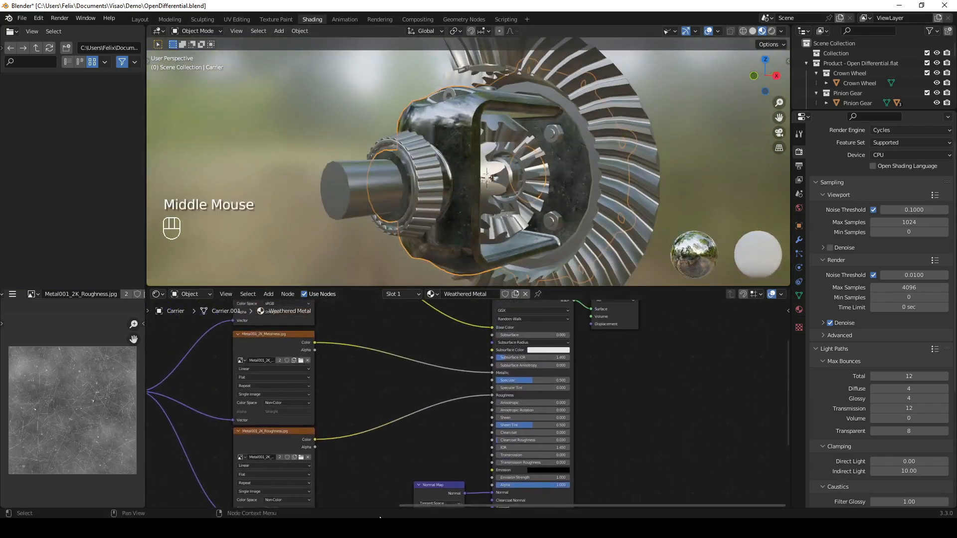
{"action": "left_click", "coordinate": [475, 326], "text": "alt"}
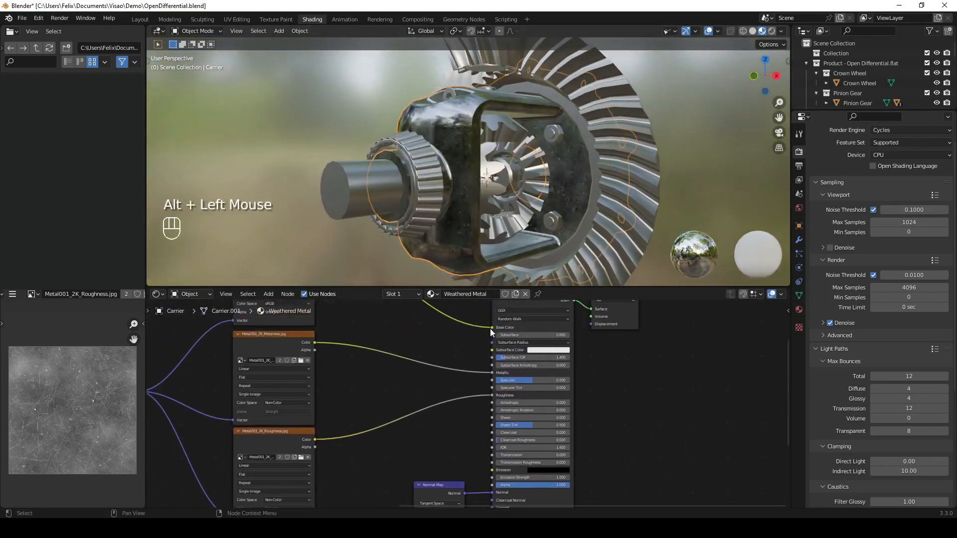
{"action": "left_click_drag", "start_coordinate": [490, 328], "coordinate": [426, 309]}
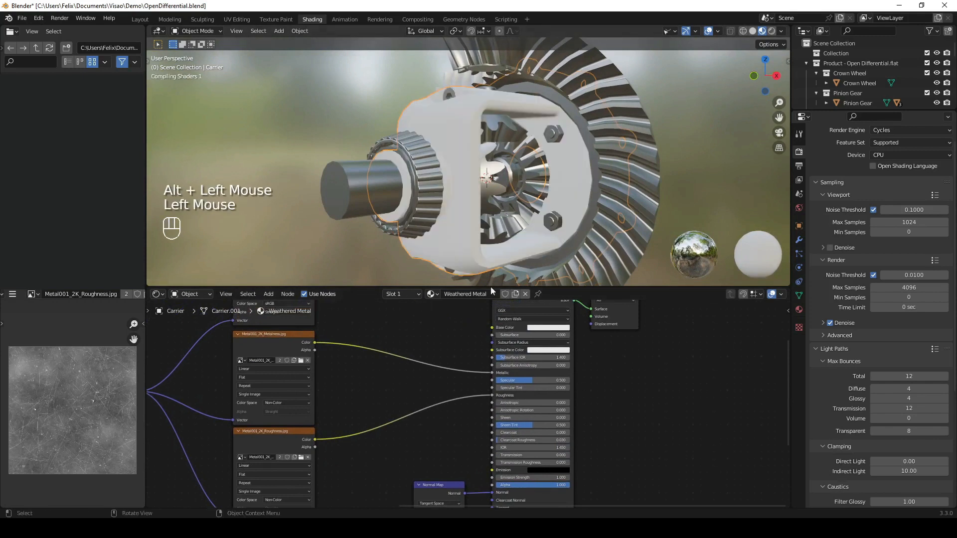
{"action": "mouse_move", "coordinate": [489, 374]}
{"action": "left_mouse_down"}
{"action": "mouse_move", "coordinate": [483, 379]}
{"action": "mouse_move", "coordinate": [476, 363]}
{"action": "left_mouse_up"}
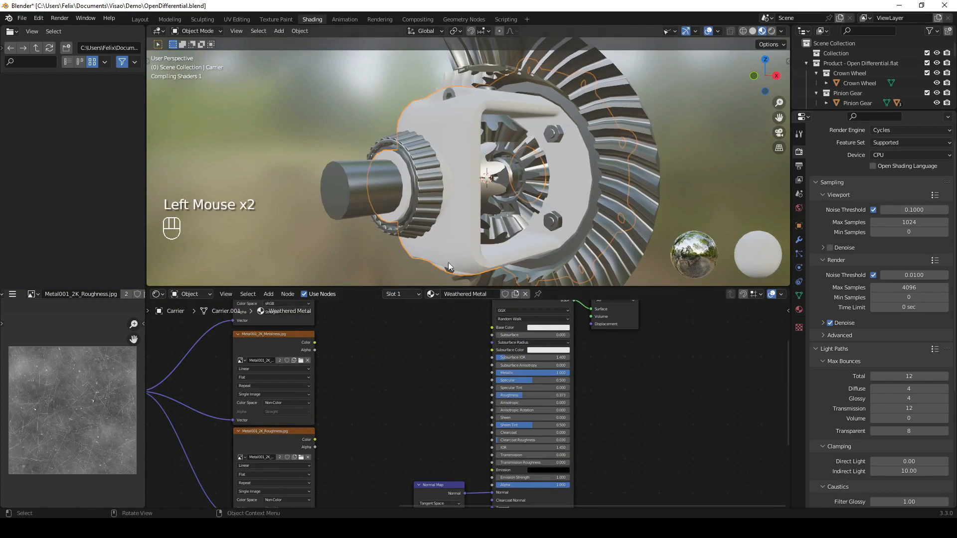
{"action": "middle_click_drag", "start_coordinate": [461, 212], "coordinate": [459, 206]}
{"action": "scroll", "coordinate": [508, 173], "scroll_direction": "up", "scroll_amount": 3}
{"action": "middle_click_drag", "start_coordinate": [507, 172], "coordinate": [460, 172], "text": "shift"}
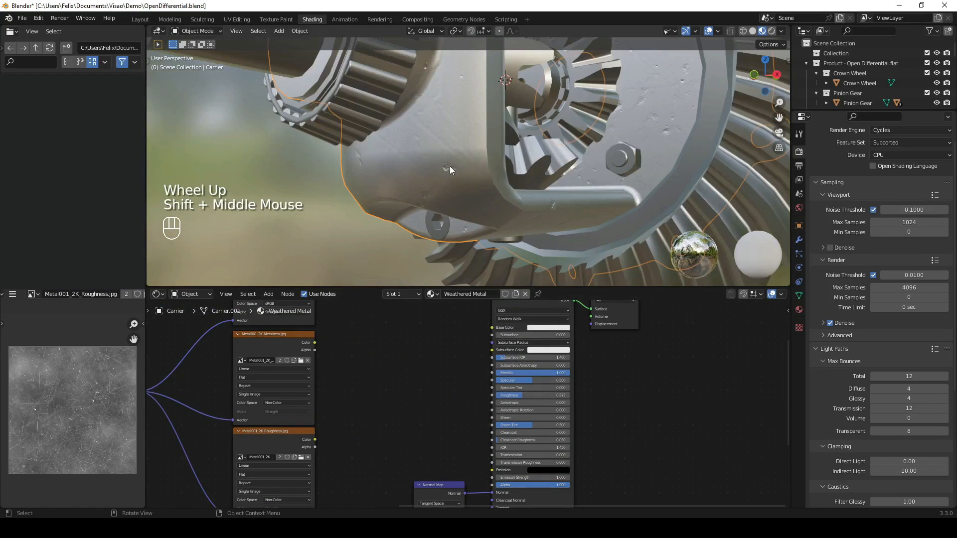
{"action": "middle_click_drag", "start_coordinate": [667, 131], "coordinate": [642, 128]}
{"action": "scroll", "coordinate": [562, 143], "scroll_direction": "down", "scroll_amount": 3}
{"action": "scroll", "coordinate": [561, 142], "scroll_direction": "down", "scroll_amount": 2}
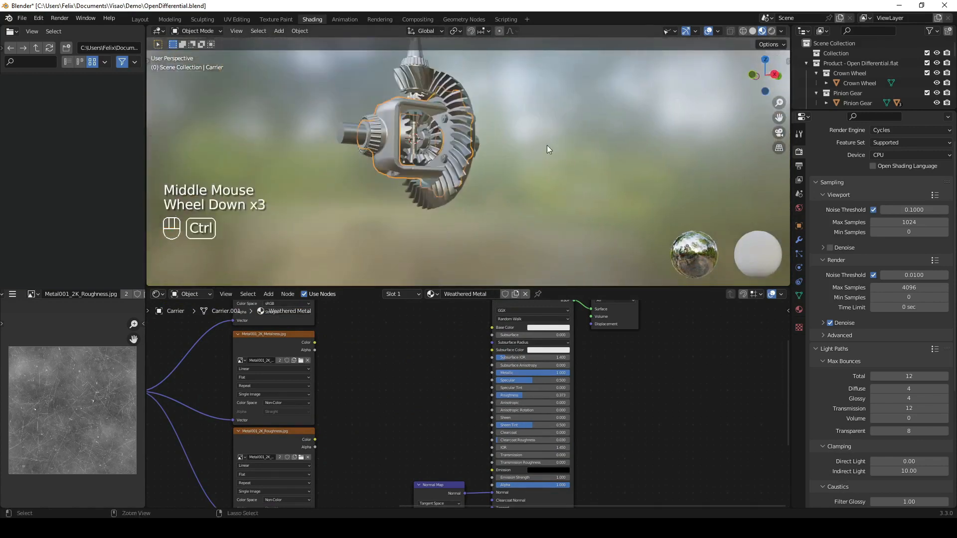
Step: Undo the unlinking of the color, metalness and roughness textures from the Principled BSDF
{"action": "key", "text": "ctrl+z"}
{"action": "key", "text": "ctrl+z"}
{"action": "key", "text": "ctrl+z"}
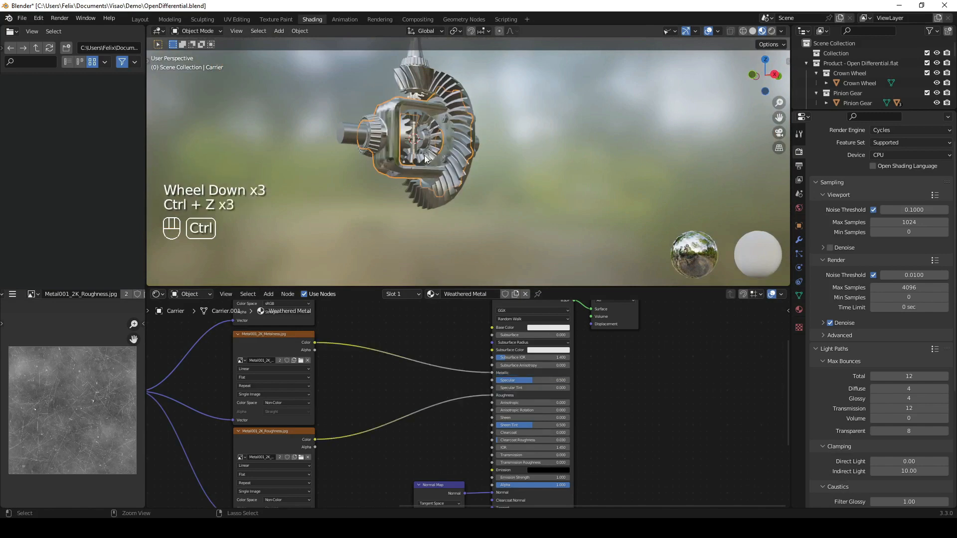
{"action": "key", "text": "ctrl+z"}
{"action": "key", "text": "ctrl+z"}
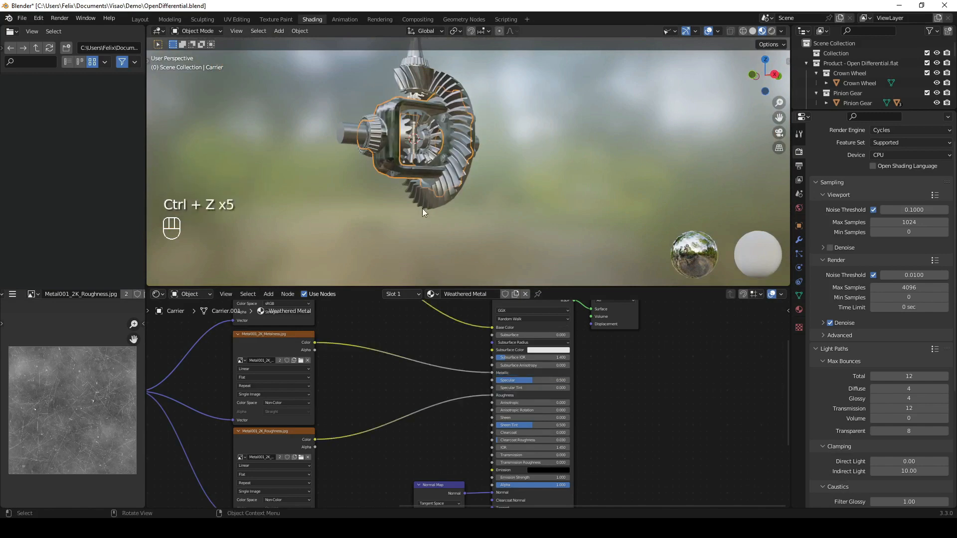
Step: Link the Mapping node's Vector output to the normal texture node's Vector input
{"action": "middle_click_drag", "start_coordinate": [423, 208], "coordinate": [445, 199]}
{"action": "scroll", "coordinate": [474, 167], "scroll_direction": "up", "scroll_amount": 2}
{"action": "scroll", "coordinate": [476, 164], "scroll_direction": "down", "scroll_amount": 1}
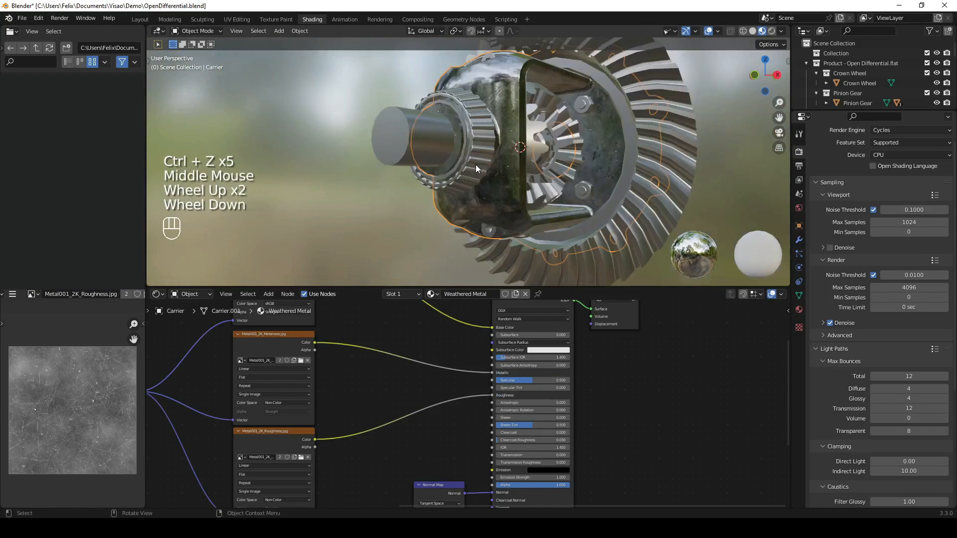
{"action": "scroll", "coordinate": [348, 401], "scroll_direction": "down", "scroll_amount": 2}
{"action": "middle_click_drag", "start_coordinate": [348, 401], "coordinate": [228, 328]}
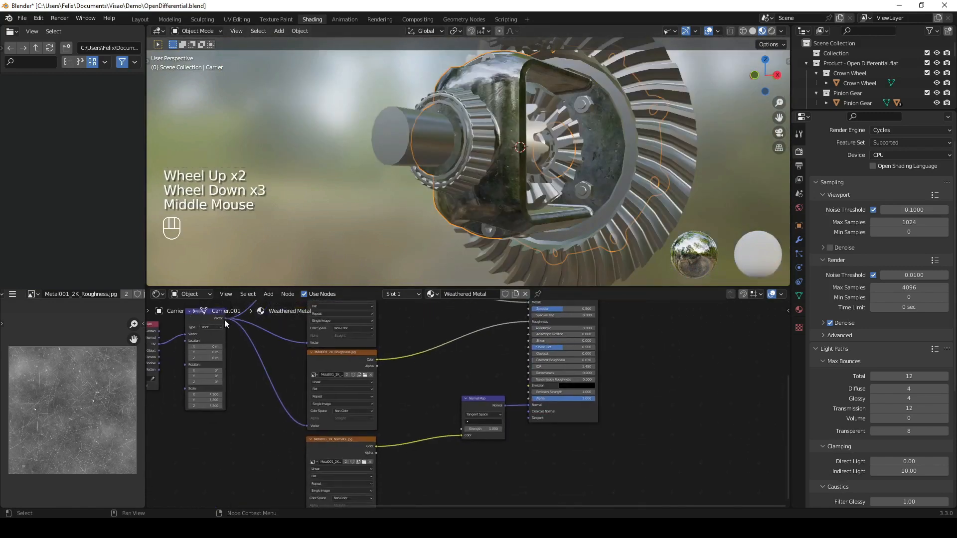
{"action": "left_click_drag", "start_coordinate": [225, 319], "coordinate": [229, 319]}
{"action": "left_click_drag", "start_coordinate": [251, 402], "coordinate": [313, 459]}
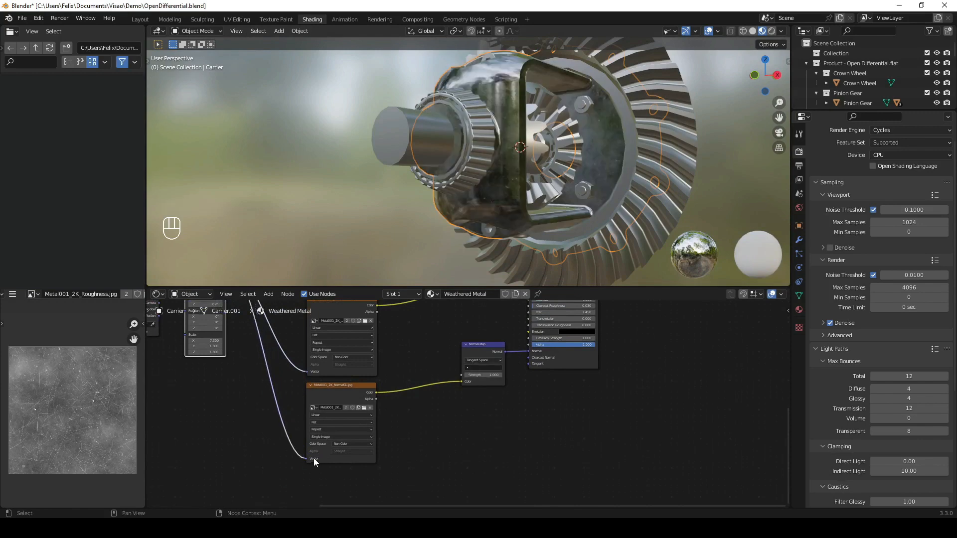
{"action": "middle_click_drag", "start_coordinate": [475, 201], "coordinate": [472, 198]}
{"action": "scroll", "coordinate": [467, 197], "scroll_direction": "down", "scroll_amount": 3}
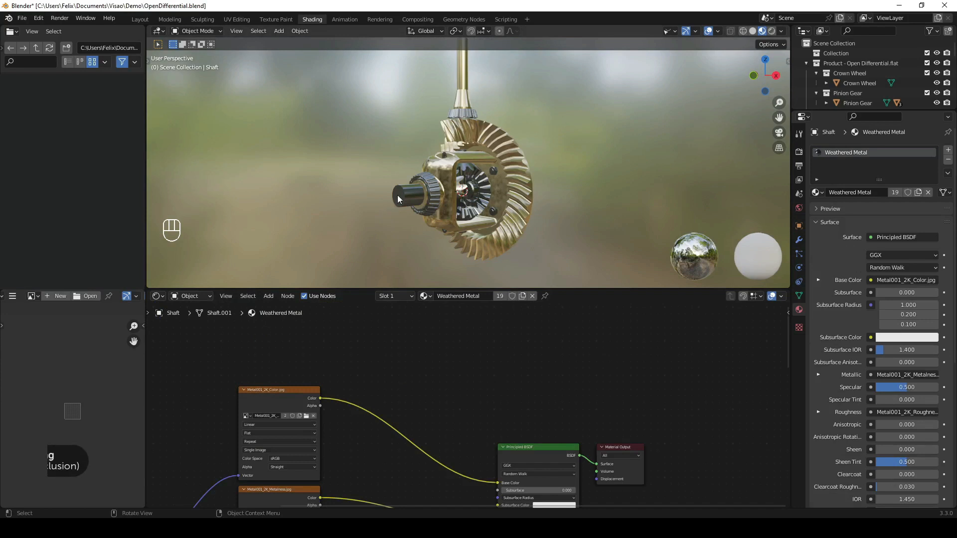
Step: Add an Image Texture node to the shaft's Weathered Metal material, placing it above the Principled BSDF
{"action": "left_click", "coordinate": [398, 199]}
{"action": "key", "text": "shift+a"}
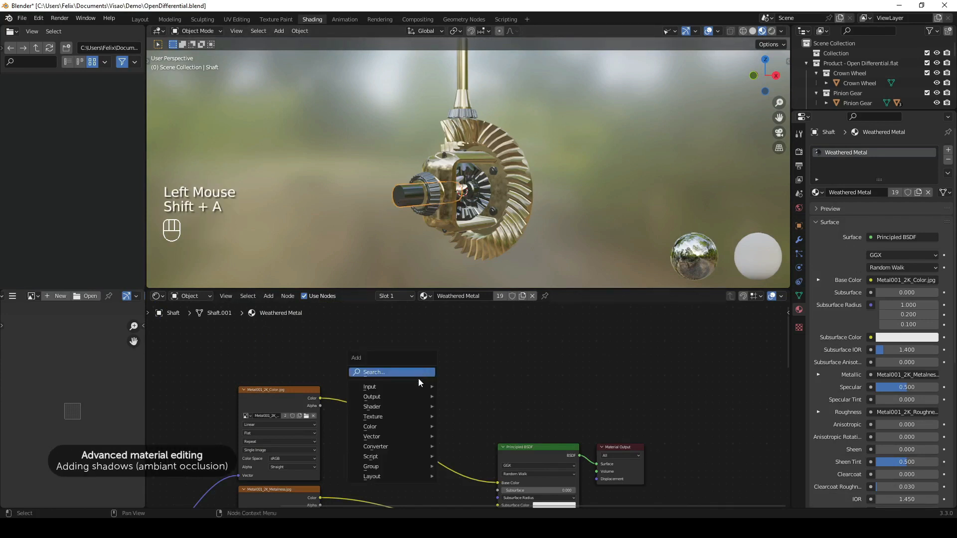
{"action": "left_click", "coordinate": [414, 371]}
{"action": "type", "text": "im"}
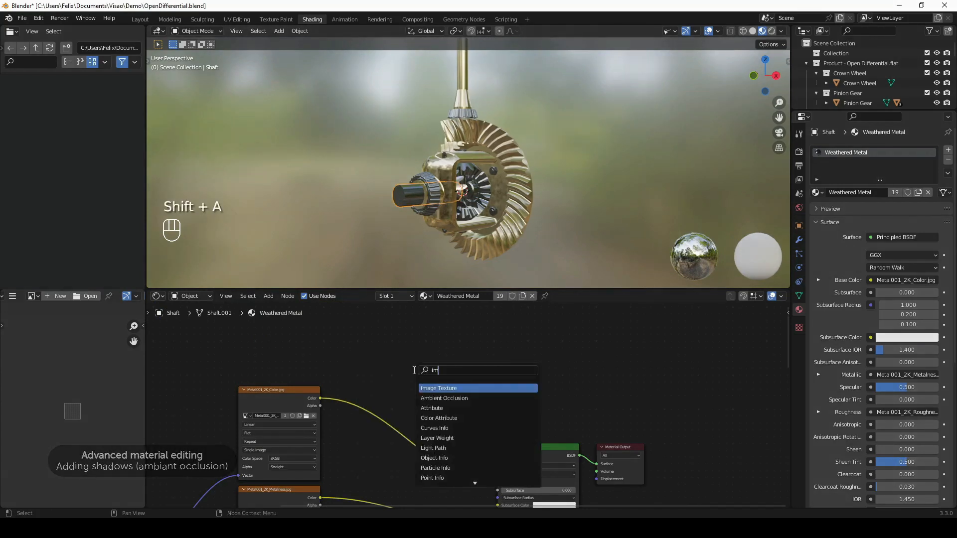
{"action": "type", "text": "a"}
{"action": "key", "text": "Return"}
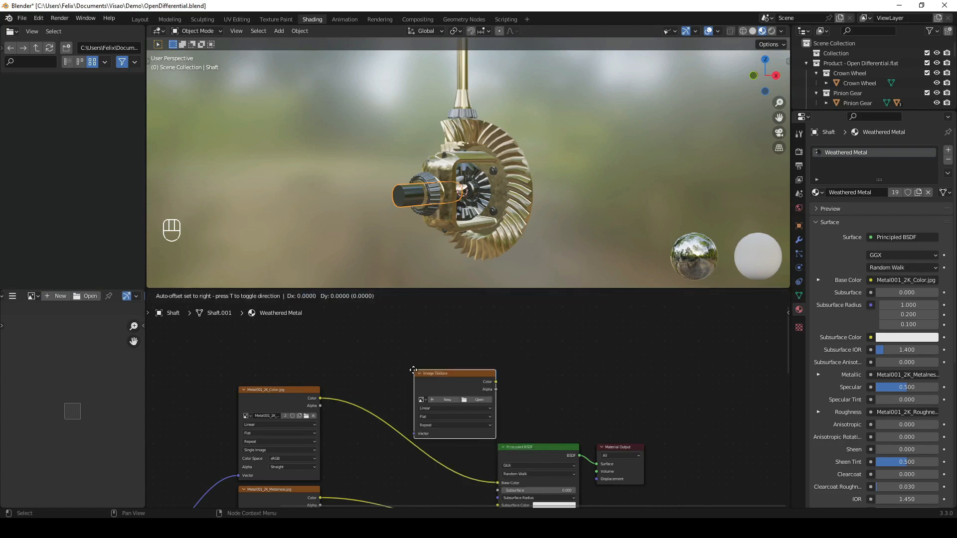
{"action": "left_click", "coordinate": [497, 341]}
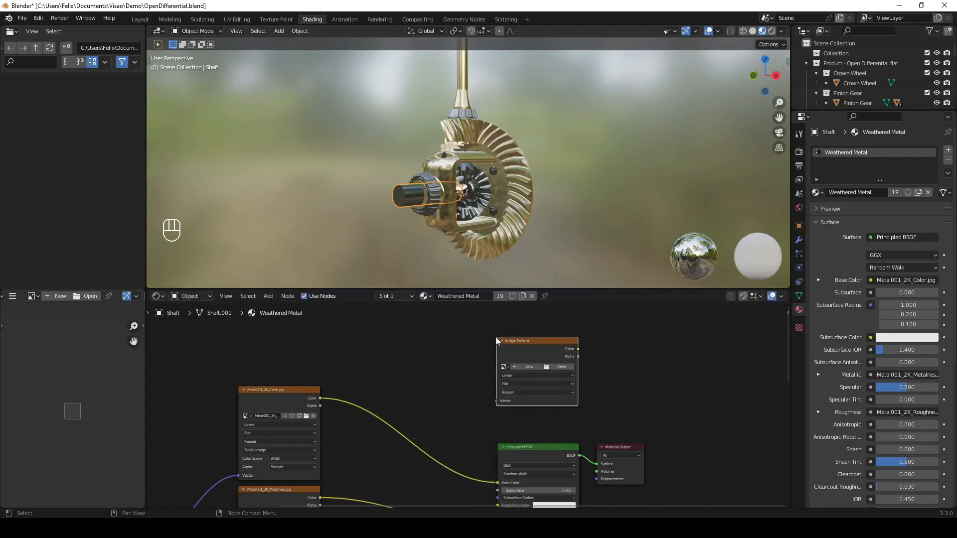
Step: Create a blank 1024 x 1024 px image named AO in the new Image Texture node and keep that node selected
{"action": "left_click", "coordinate": [524, 367]}
{"action": "left_click", "coordinate": [532, 381]}
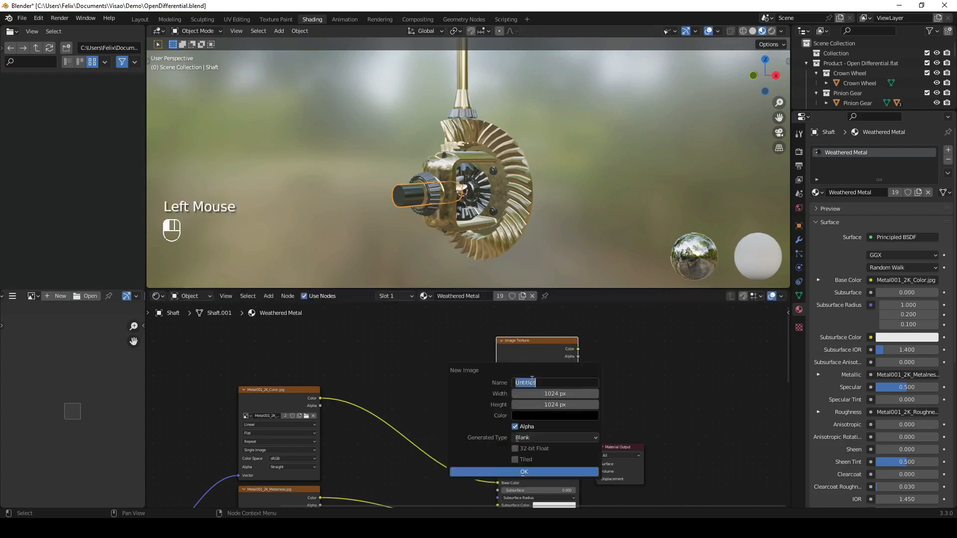
{"action": "type", "text": "AO"}
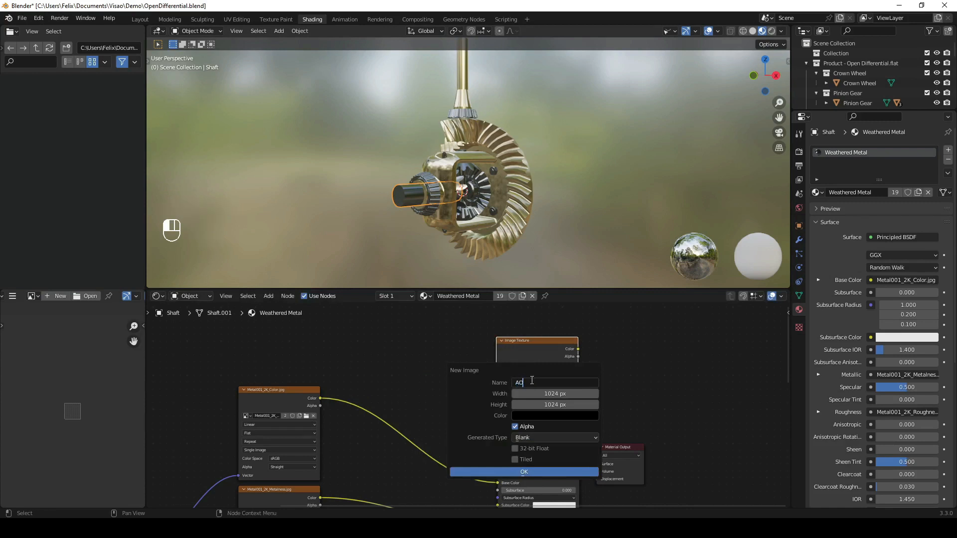
{"action": "left_click", "coordinate": [551, 472]}
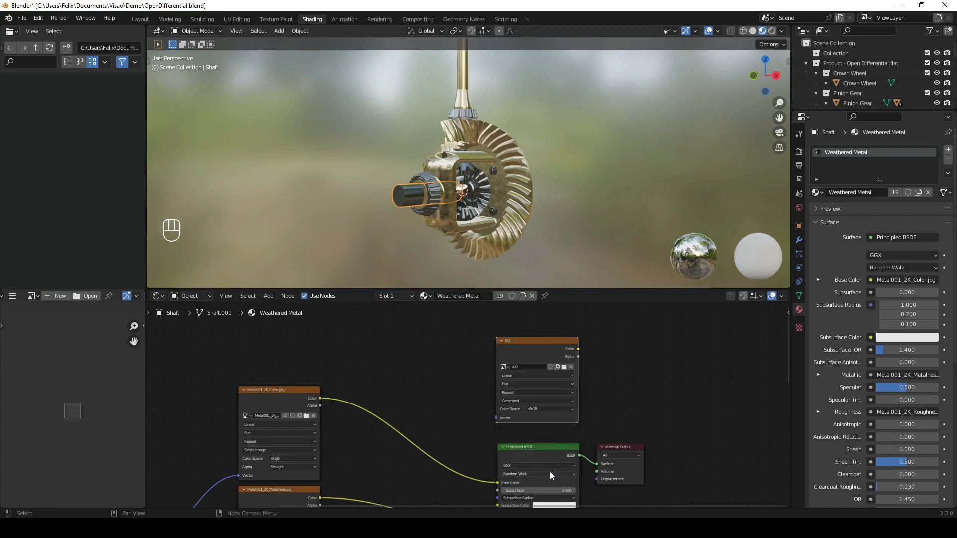
{"action": "left_click", "coordinate": [540, 346]}
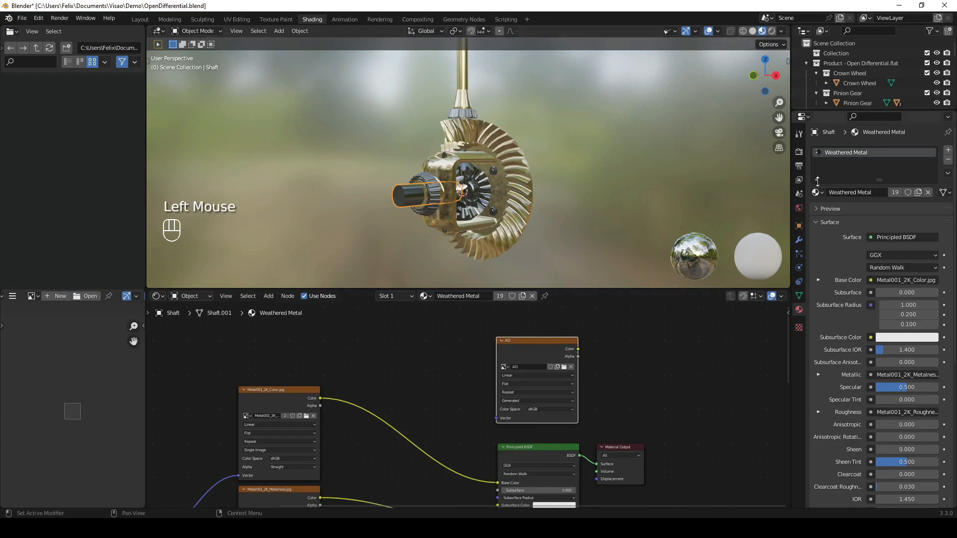
Step: Add an Image Texture node to the crown wheel's Weathered Bronze material, placing it above the Principled BSDF
{"action": "left_click", "coordinate": [519, 165]}
{"action": "left_click", "coordinate": [499, 348]}
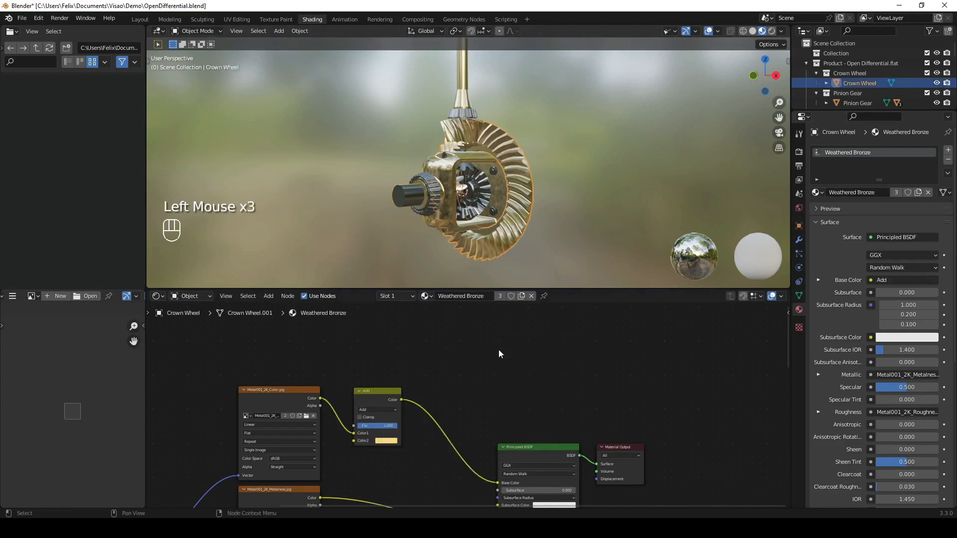
{"action": "key", "text": "shift+a"}
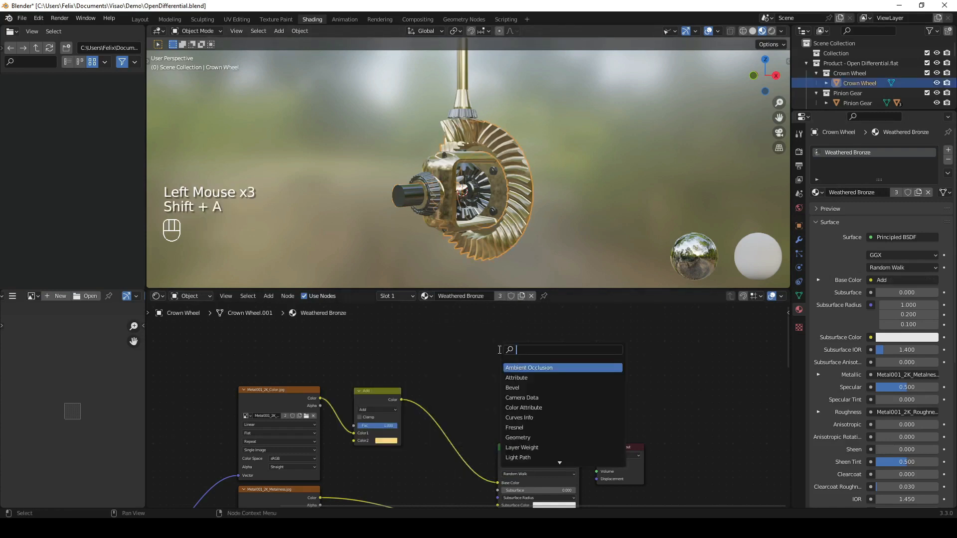
{"action": "type", "text": "image"}
{"action": "key", "text": "Return"}
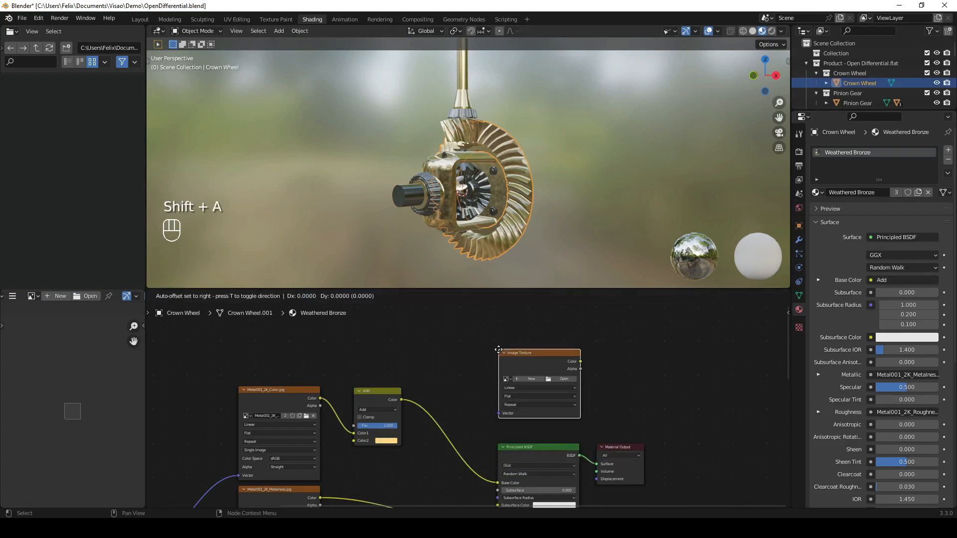
{"action": "left_click", "coordinate": [501, 350]}
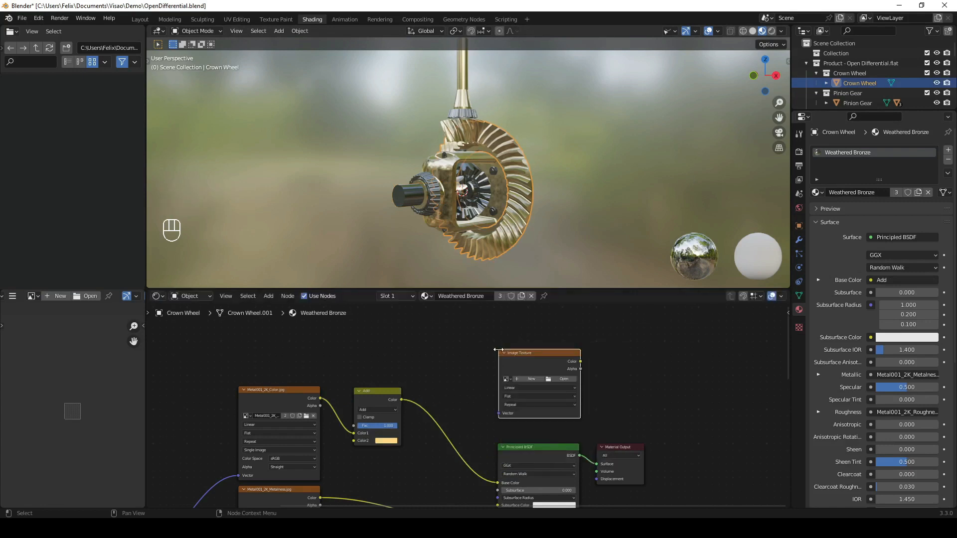
Step: Assign the existing AO image to the new Image Texture node and move the node slightly, keeping it selected
{"action": "left_click", "coordinate": [511, 380]}
{"action": "left_click", "coordinate": [518, 391]}
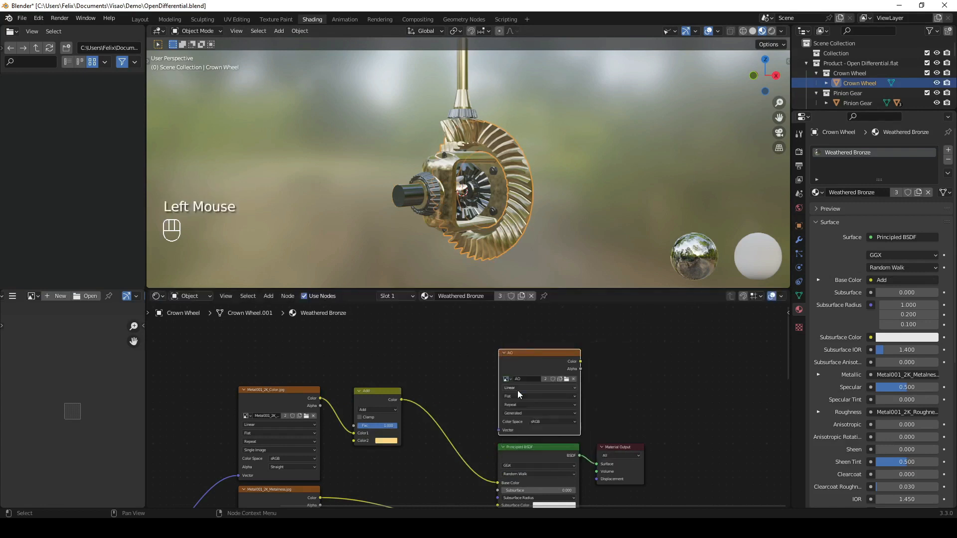
{"action": "left_click", "coordinate": [525, 361]}
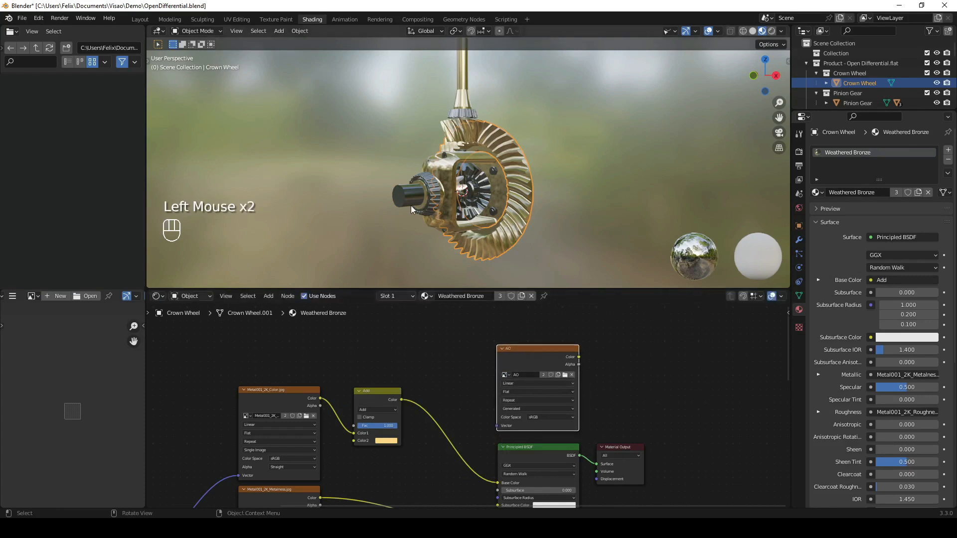
Step: Unwrap all geometry of every differential part together with Smart UV Project, using the proposed settings, and return to Object Mode
{"action": "left_click", "coordinate": [407, 204]}
{"action": "key", "text": "a"}
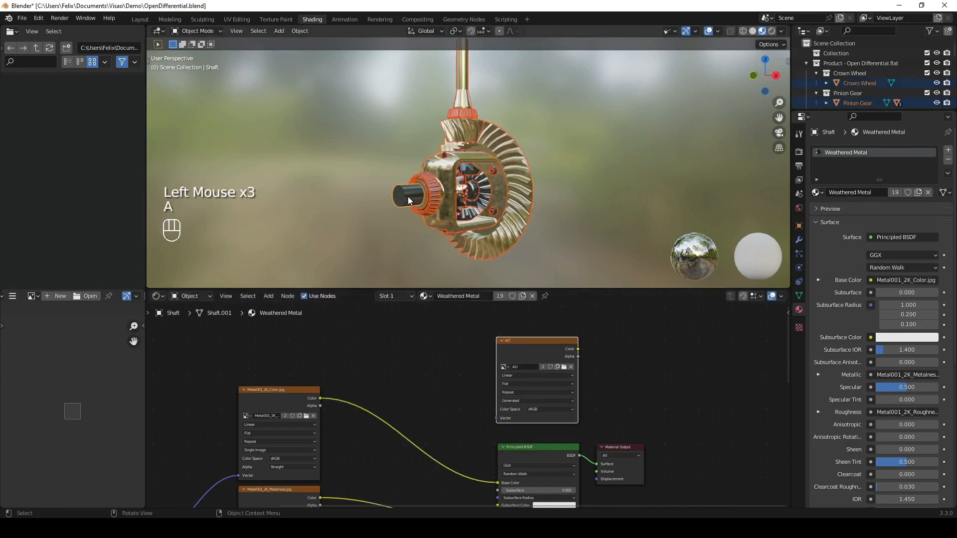
{"action": "key", "text": "Tab"}
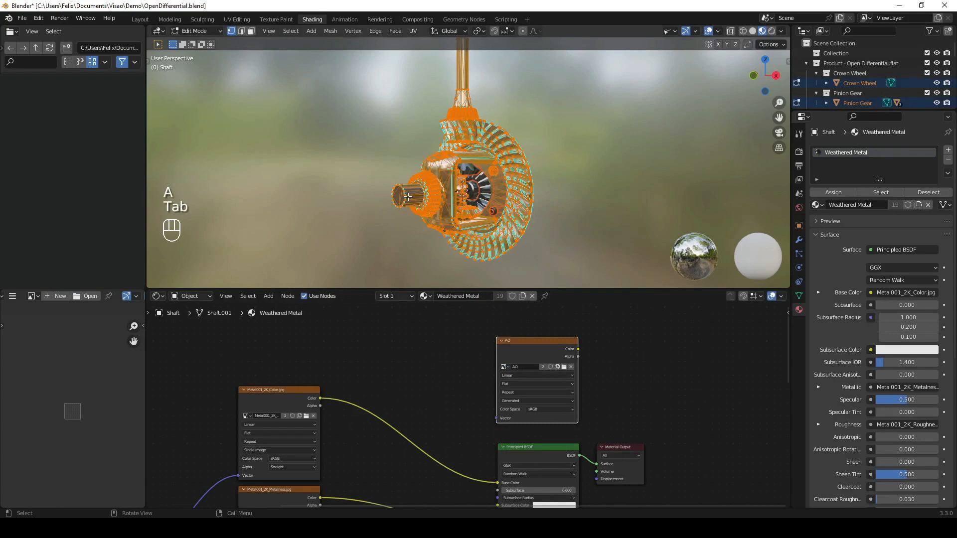
{"action": "key", "text": "a"}
{"action": "key", "text": "u"}
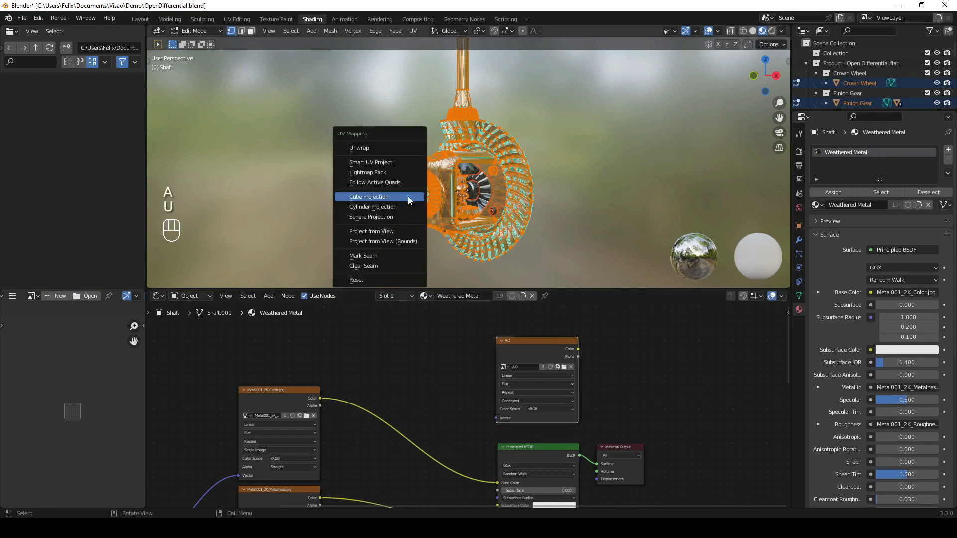
{"action": "left_click", "coordinate": [385, 163]}
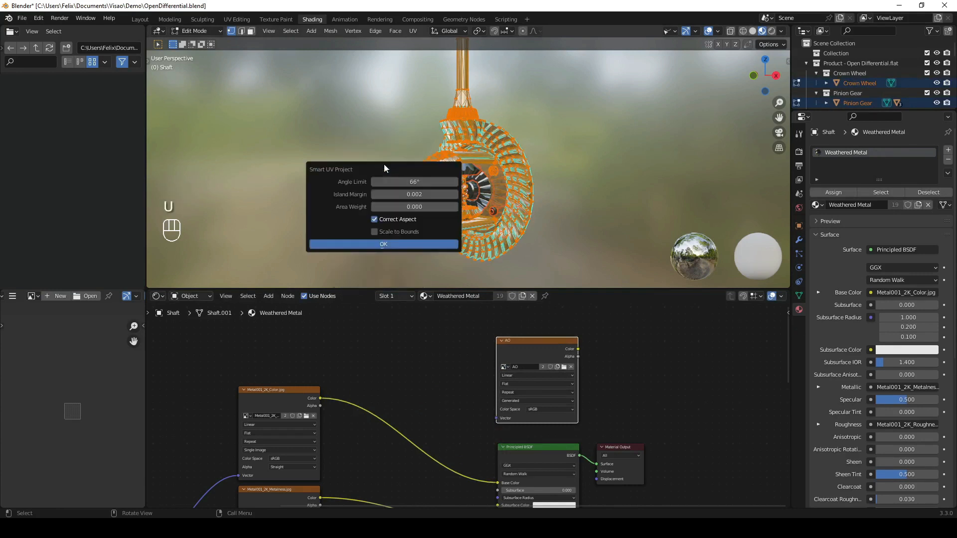
{"action": "left_click", "coordinate": [391, 244]}
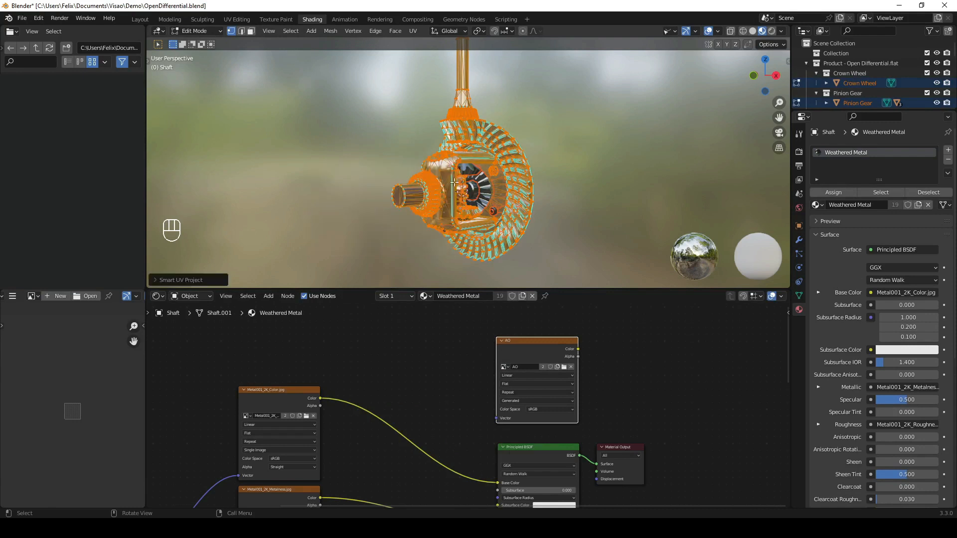
{"action": "key", "text": "Tab"}
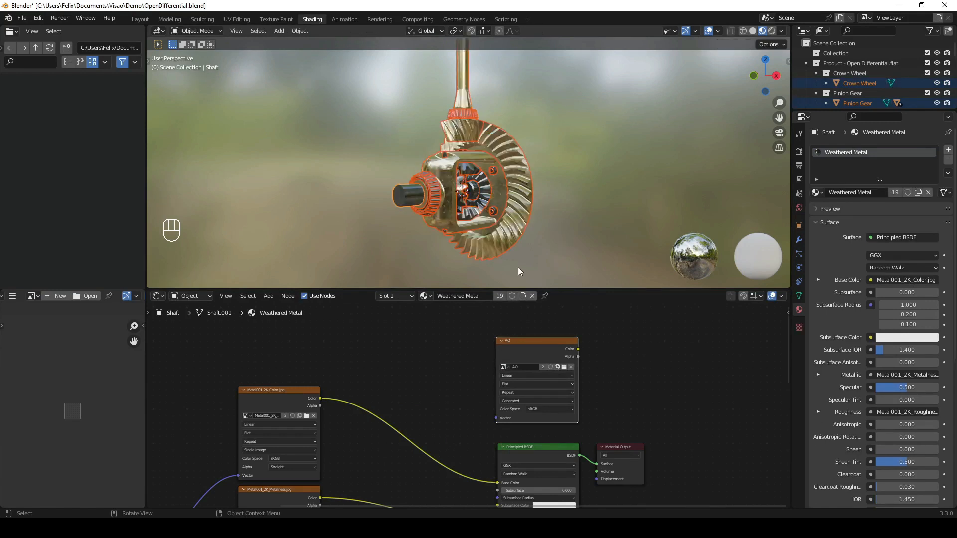
Step: Select all parts and make the AO texture node active in both the Weathered Metal and Weathered Bronze materials
{"action": "key", "text": "a"}
{"action": "left_click", "coordinate": [528, 343]}
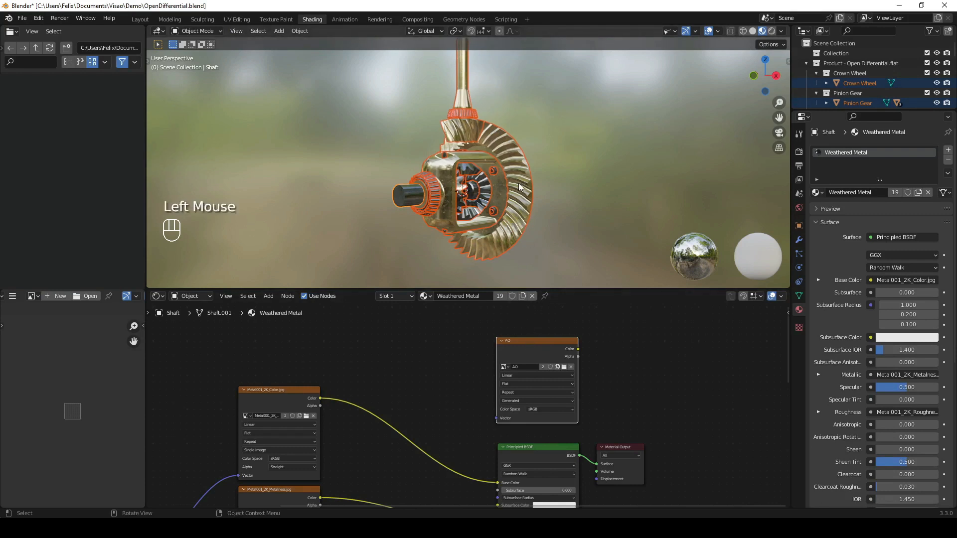
{"action": "left_click", "coordinate": [518, 181], "text": "shift"}
{"action": "left_click", "coordinate": [515, 352]}
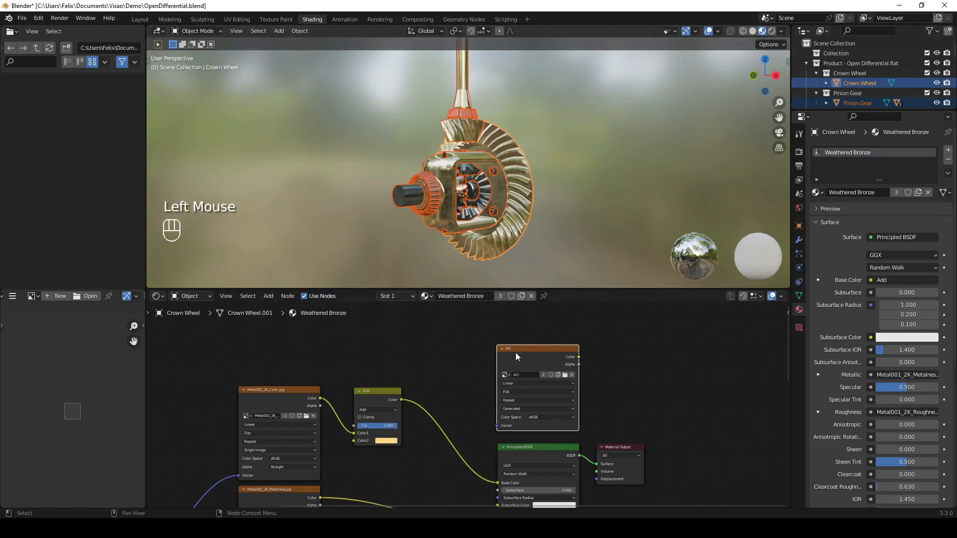
Step: Set the Cycles render device to GPU Compute
{"action": "left_click", "coordinate": [799, 152]}
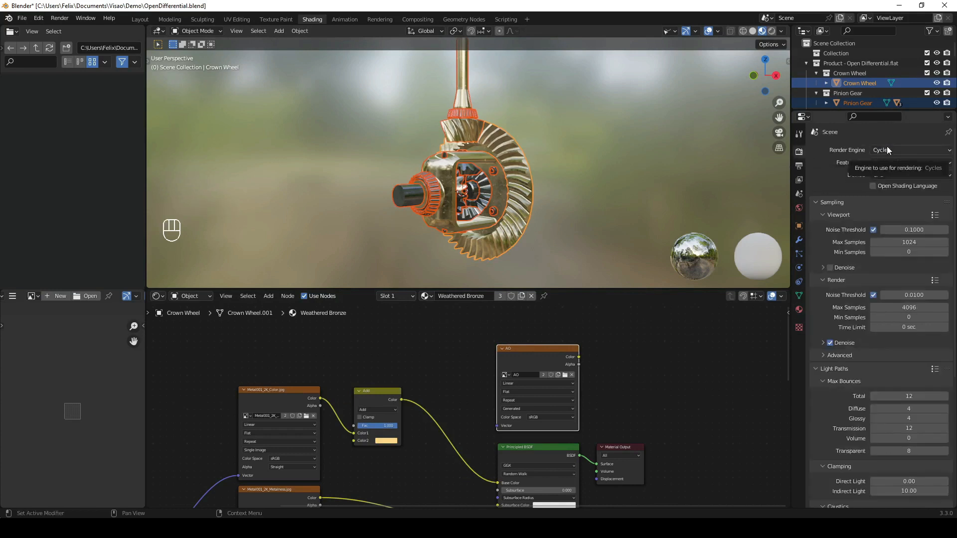
{"action": "left_click", "coordinate": [892, 173]}
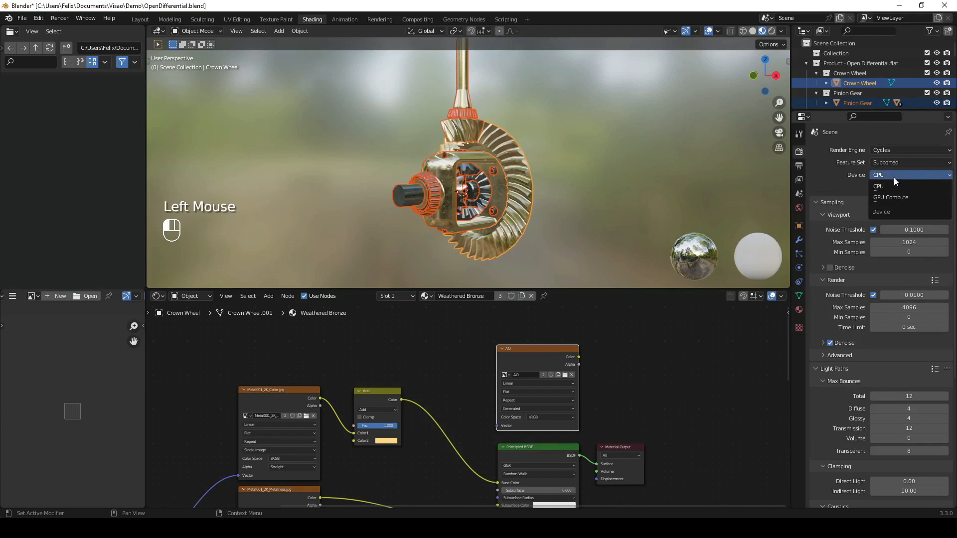
{"action": "left_click", "coordinate": [881, 196]}
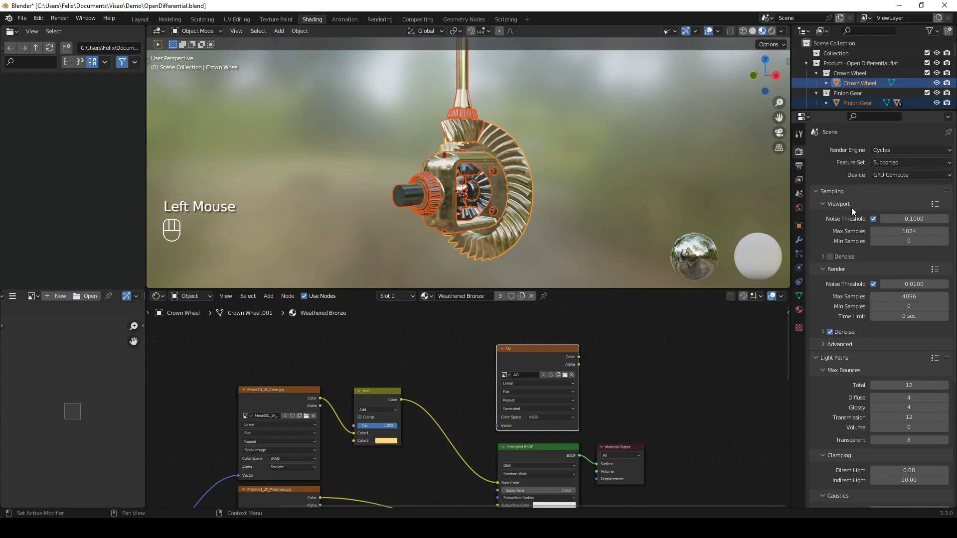
Step: Set the bake type to Ambient Occlusion in the render bake settings
{"action": "scroll", "coordinate": [851, 207], "scroll_direction": "down", "scroll_amount": 5}
{"action": "scroll", "coordinate": [836, 224], "scroll_direction": "down", "scroll_amount": 5}
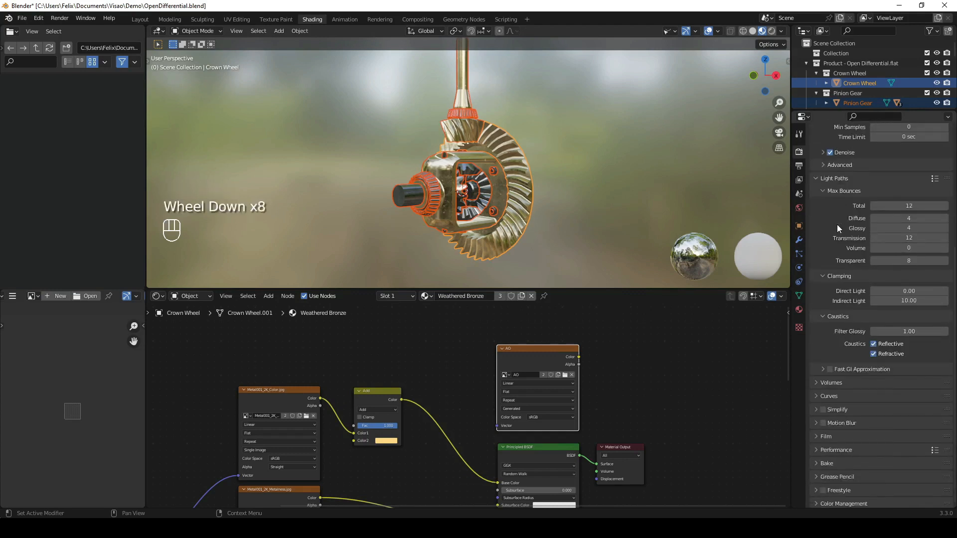
{"action": "left_click", "coordinate": [823, 461]}
{"action": "scroll", "coordinate": [842, 399], "scroll_direction": "down", "scroll_amount": 4}
{"action": "scroll", "coordinate": [841, 400], "scroll_direction": "down", "scroll_amount": 3}
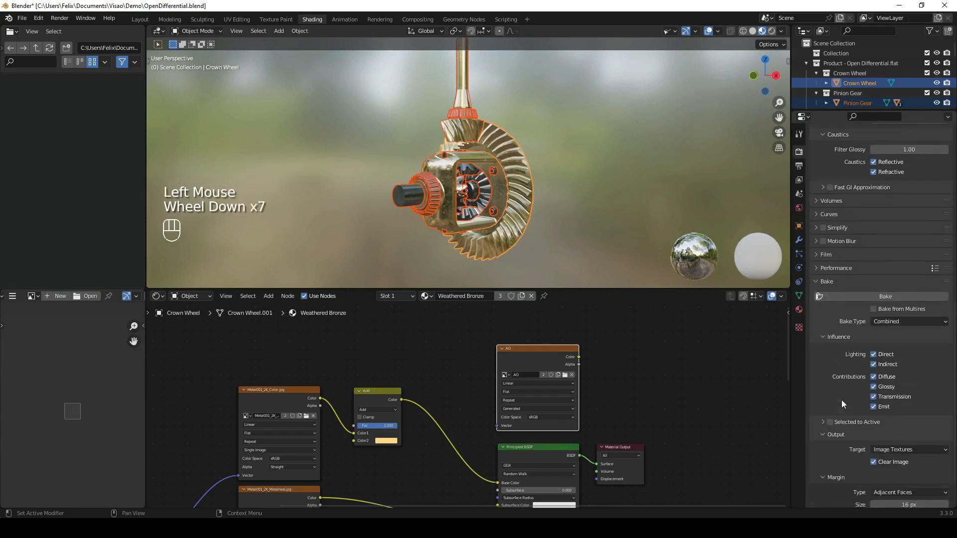
{"action": "left_click", "coordinate": [878, 322]}
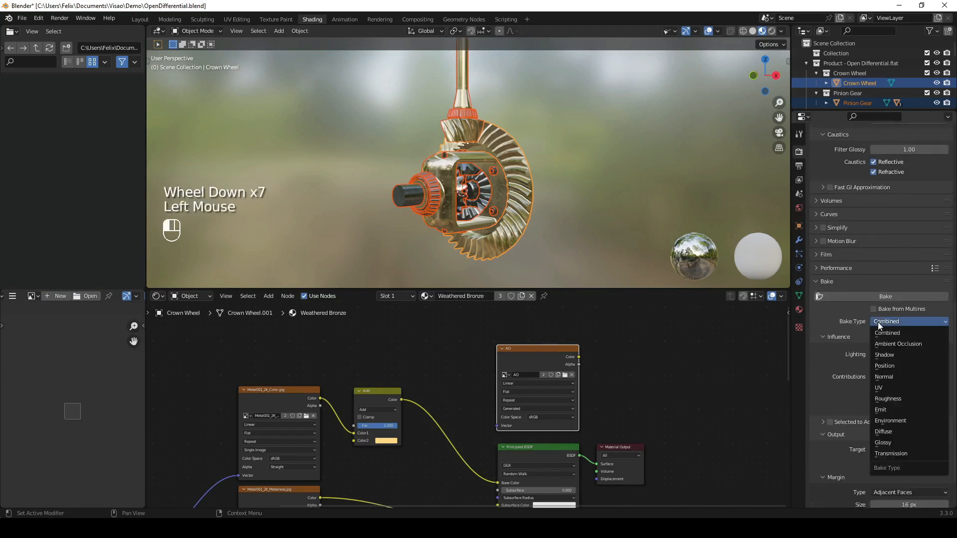
{"action": "left_click", "coordinate": [881, 345]}
{"action": "scroll", "coordinate": [882, 349], "scroll_direction": "down", "scroll_amount": 1}
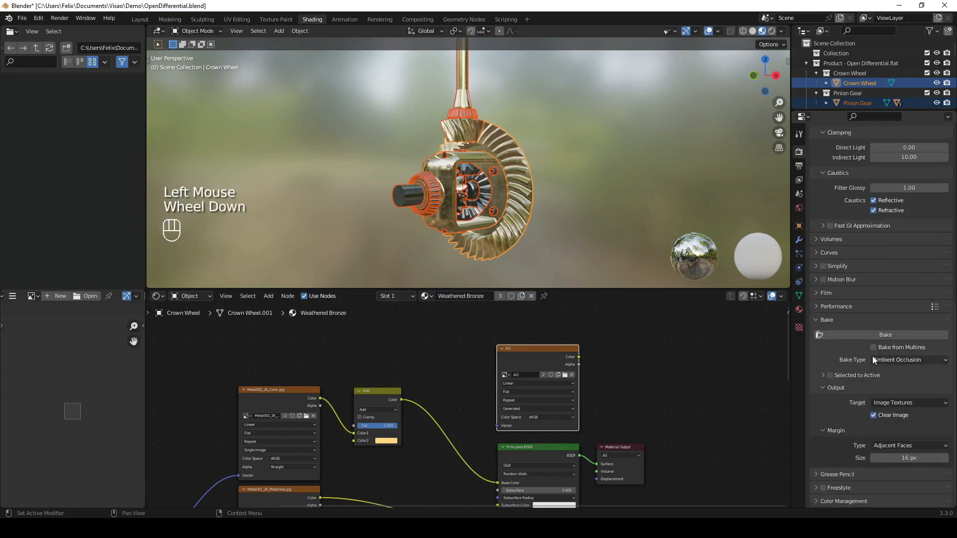
Step: Set the bake margin size to 2 px and bake the ambient occlusion into the AO image
{"action": "left_click", "coordinate": [904, 457]}
{"action": "type", "text": "2"}
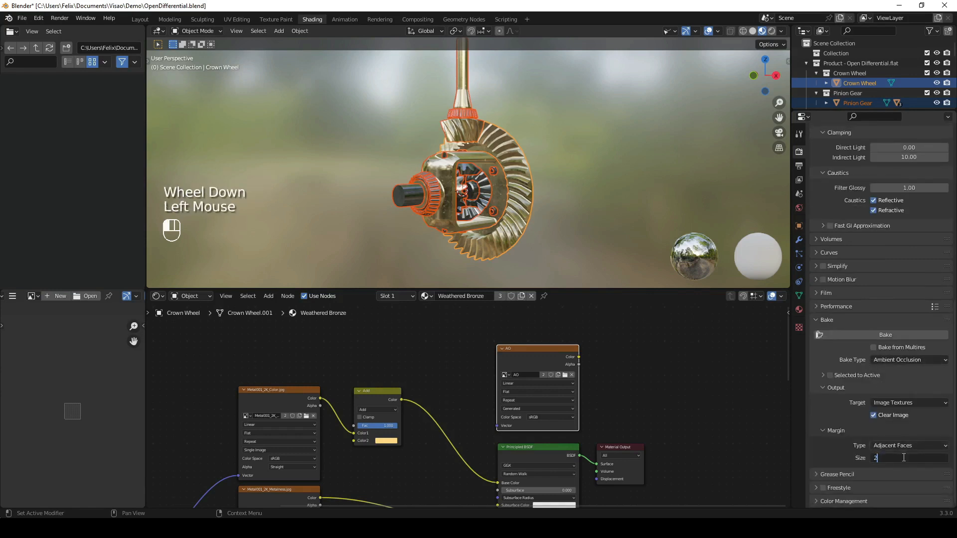
{"action": "left_click", "coordinate": [895, 384]}
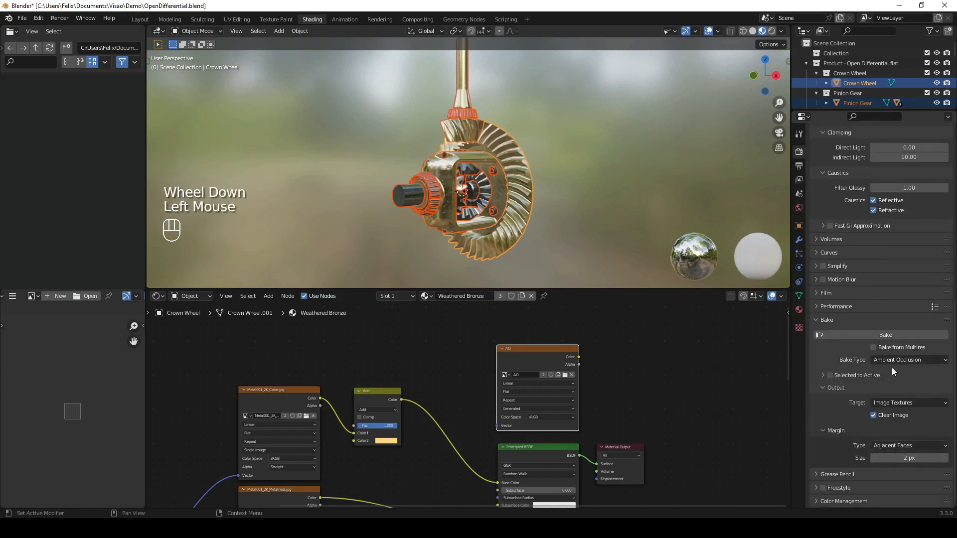
{"action": "left_click", "coordinate": [880, 334]}
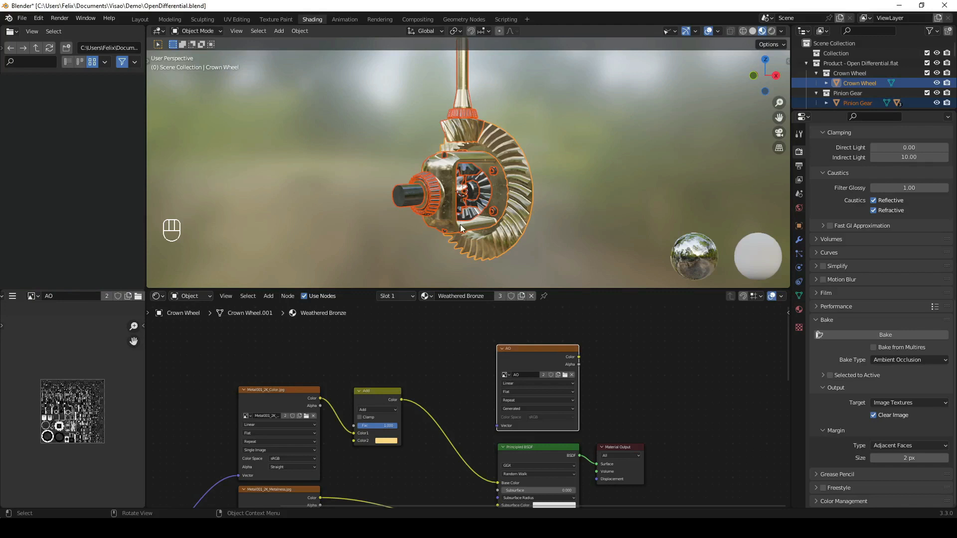
Step: Link the AO texture's Color output to the Material Output's Surface input in the Weathered Bronze material
{"action": "left_click", "coordinate": [558, 176]}
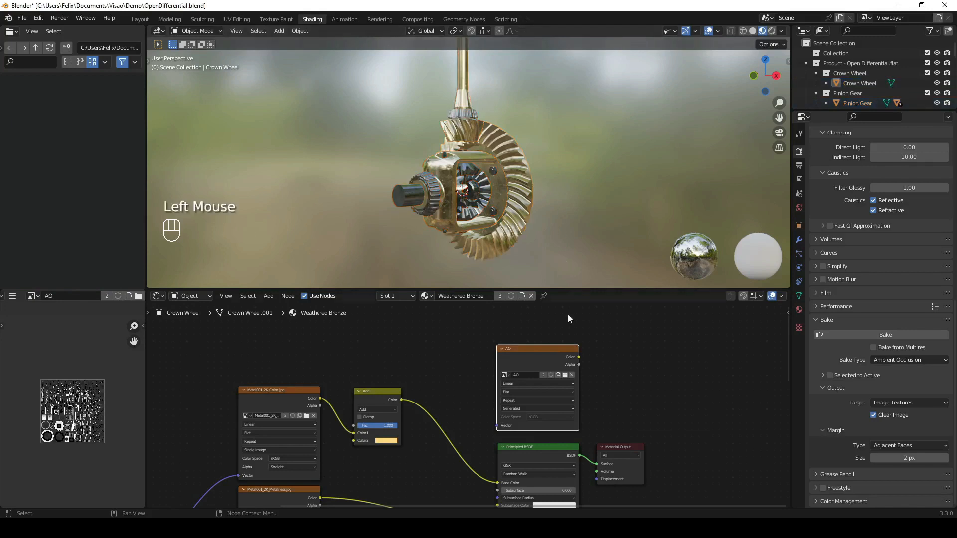
{"action": "left_click", "coordinate": [579, 357]}
{"action": "mouse_move", "coordinate": [579, 358]}
{"action": "left_mouse_down"}
{"action": "mouse_move", "coordinate": [601, 433]}
{"action": "mouse_move", "coordinate": [599, 466]}
{"action": "left_mouse_up"}
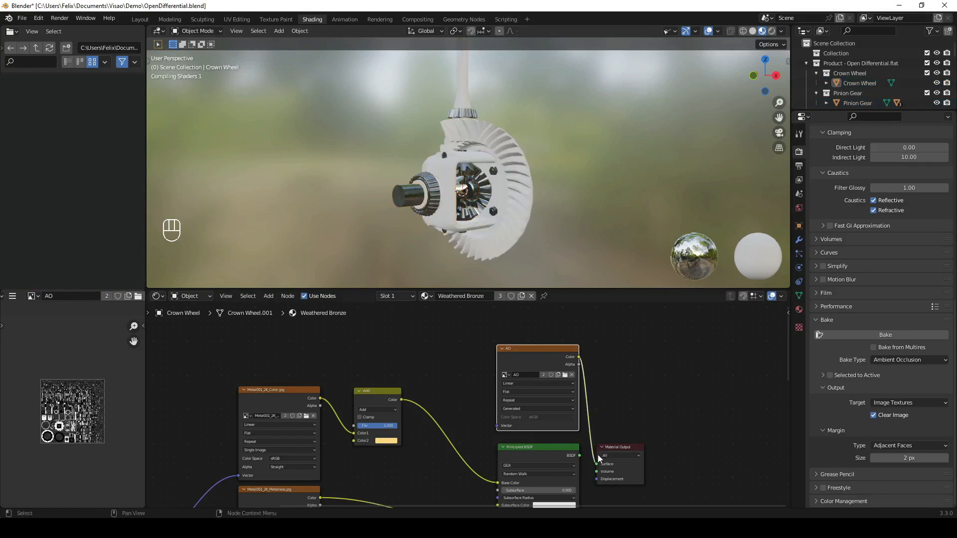
Step: Link the AO texture's Color output to the Surface input in the bevel gear's Weathered Metal material and inspect the baked shadows up close
{"action": "left_click", "coordinate": [480, 194]}
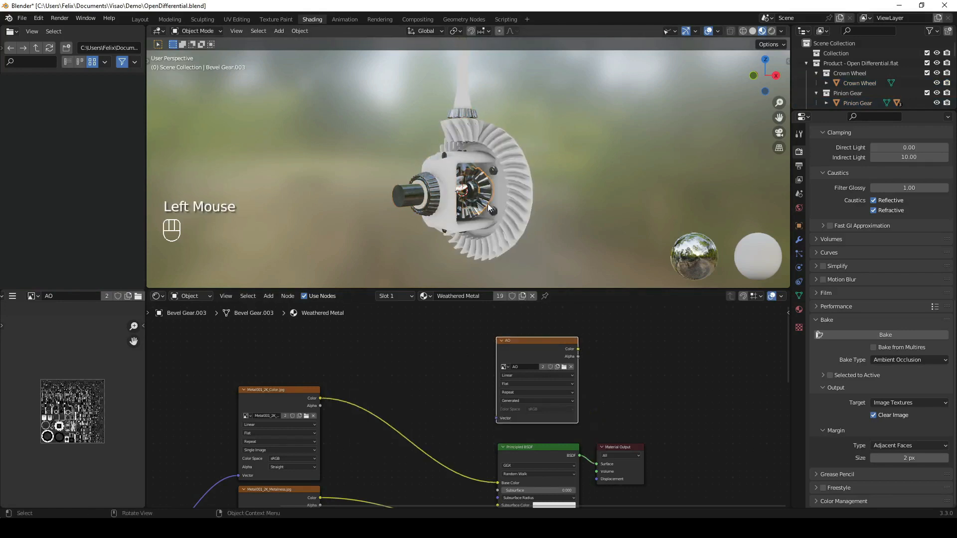
{"action": "mouse_move", "coordinate": [579, 349]}
{"action": "left_mouse_down"}
{"action": "mouse_move", "coordinate": [605, 413]}
{"action": "mouse_move", "coordinate": [597, 464]}
{"action": "left_mouse_up"}
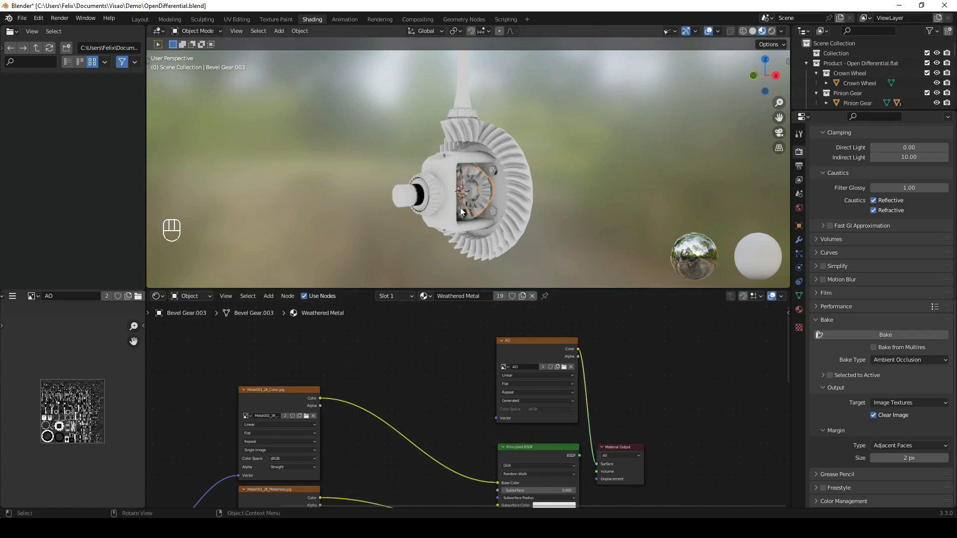
{"action": "middle_click_drag", "start_coordinate": [462, 204], "coordinate": [472, 176]}
{"action": "scroll", "coordinate": [569, 145], "scroll_direction": "up", "scroll_amount": 2}
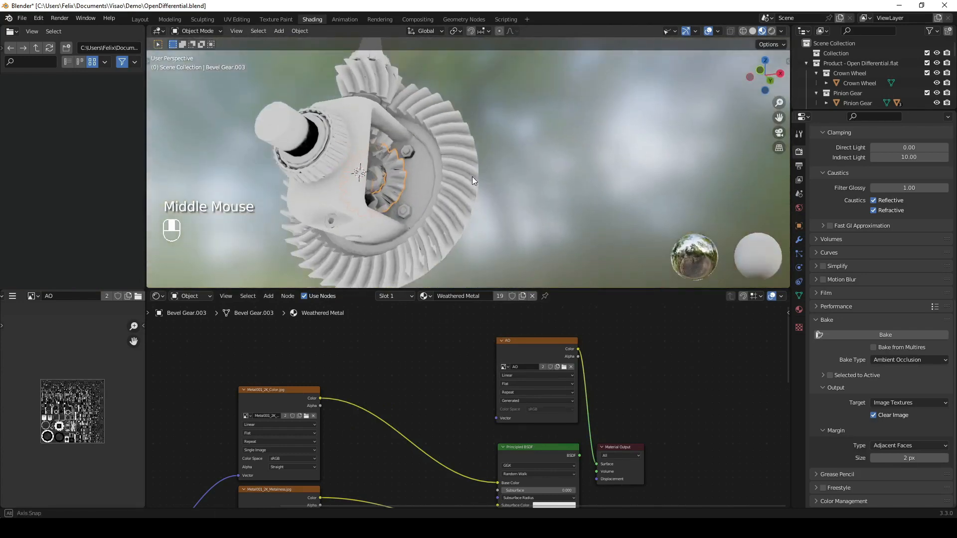
Step: Undo the AO preview links to the Material Output in both the Weathered Metal and Weathered Bronze materials
{"action": "key", "text": "ctrl+z"}
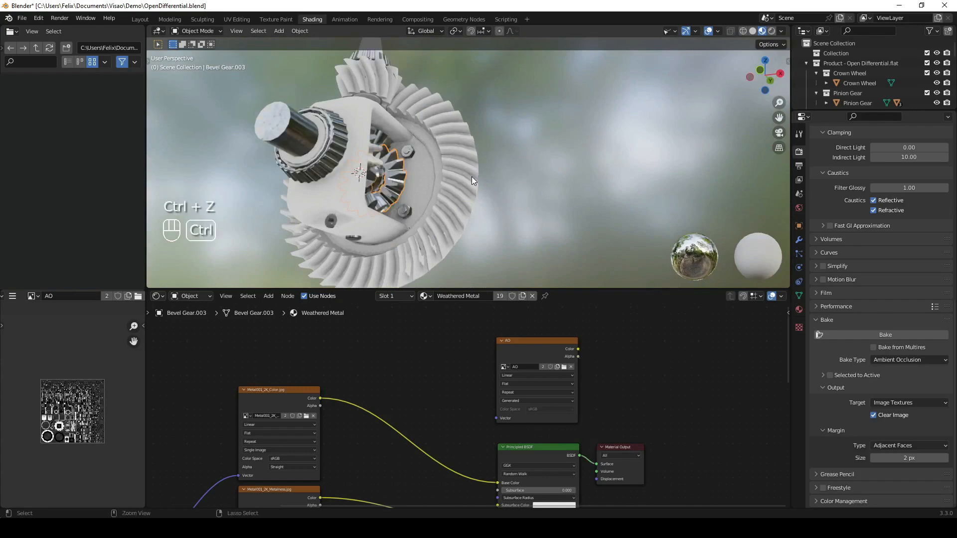
{"action": "key", "text": "ctrl+z"}
{"action": "key", "text": "ctrl+z"}
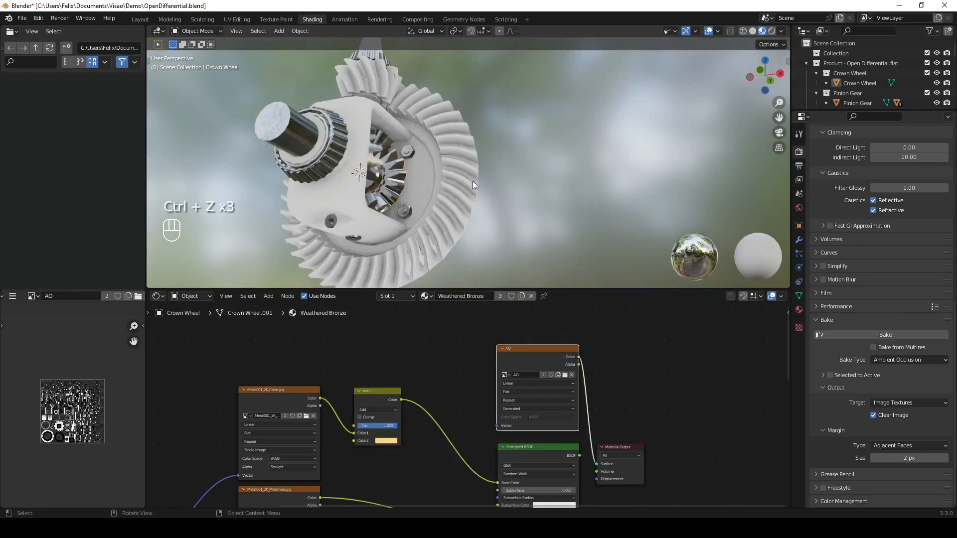
{"action": "middle_click_drag", "start_coordinate": [483, 199], "coordinate": [520, 184]}
{"action": "key", "text": "ctrl+z"}
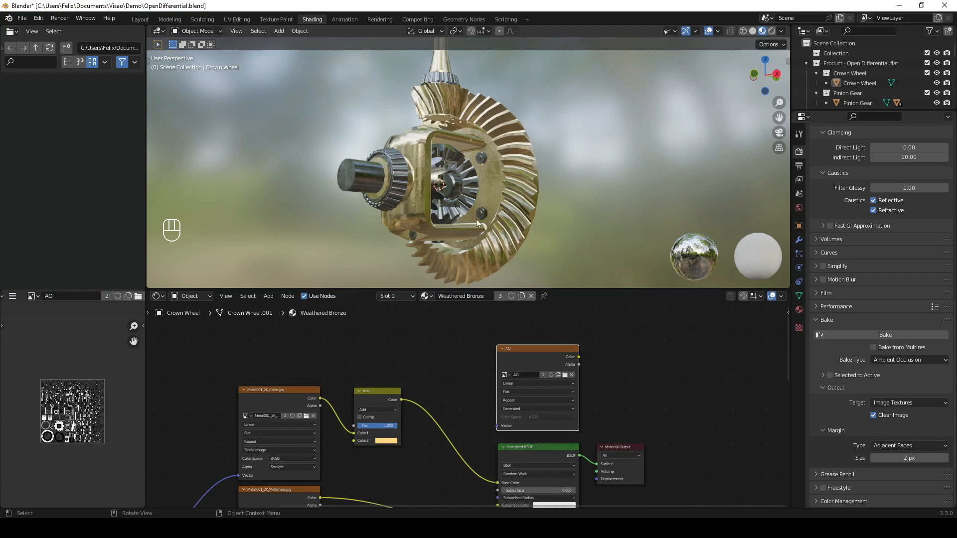
Step: Save the baked AO image to an image file on disk
{"action": "left_click", "coordinate": [12, 296]}
{"action": "mouse_move", "coordinate": [32, 317]}
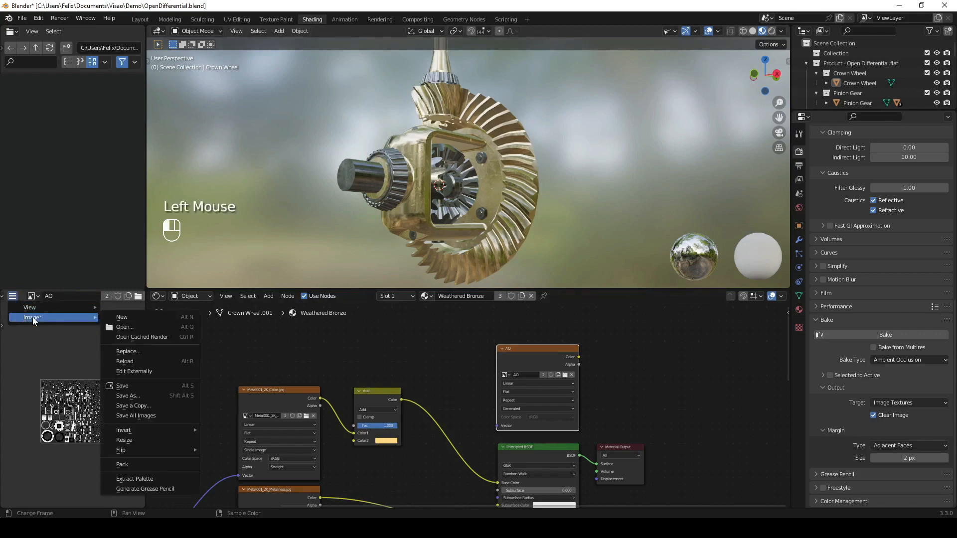
{"action": "left_click", "coordinate": [142, 396]}
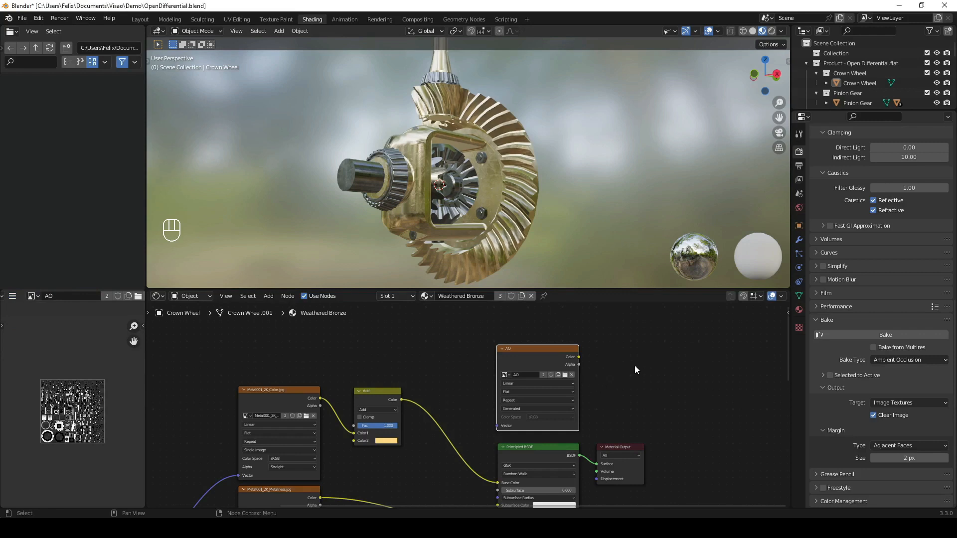
{"action": "middle_click_drag", "start_coordinate": [635, 366], "coordinate": [472, 364]}
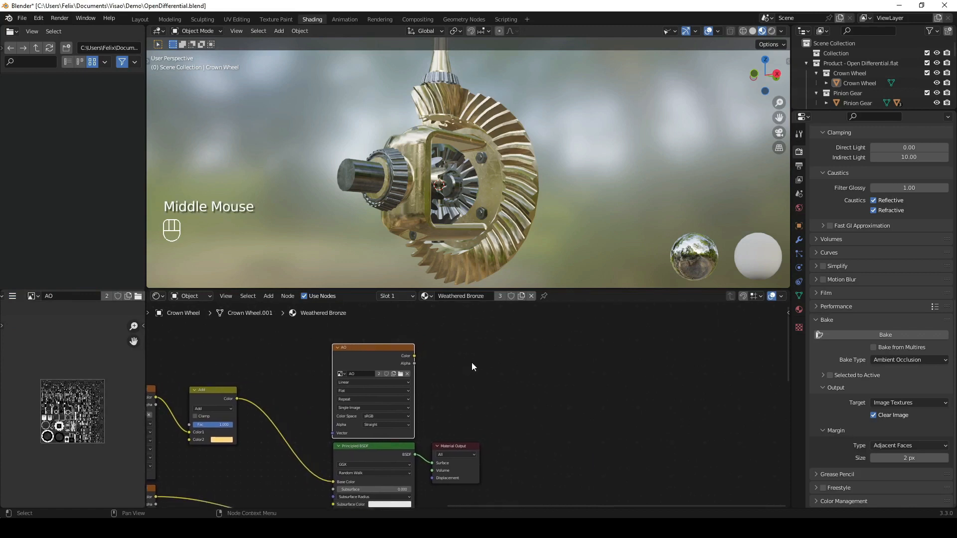
Step: Add a glTF Material Output node to the Weathered Bronze material and link the AO texture's Color output to its Occlusion input
{"action": "key", "text": "shift+a"}
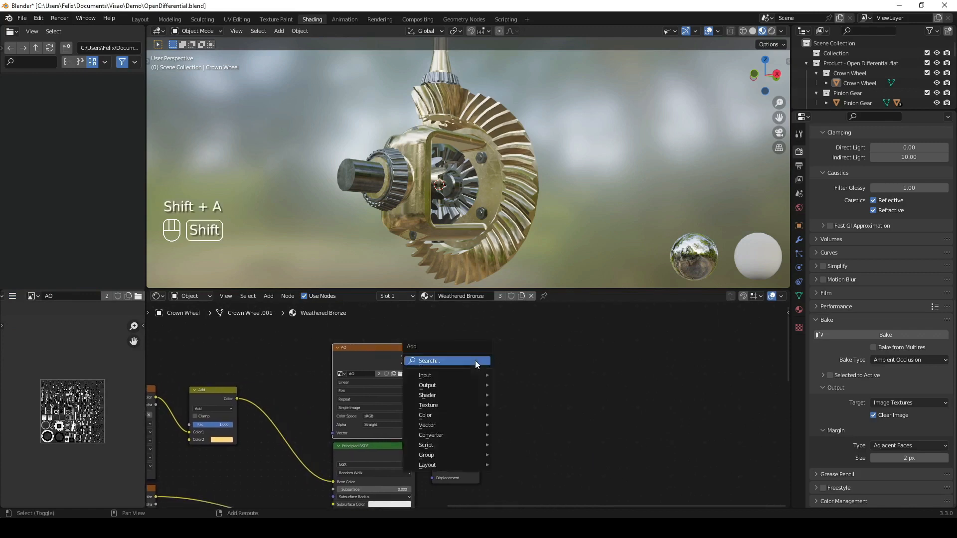
{"action": "mouse_move", "coordinate": [473, 386]}
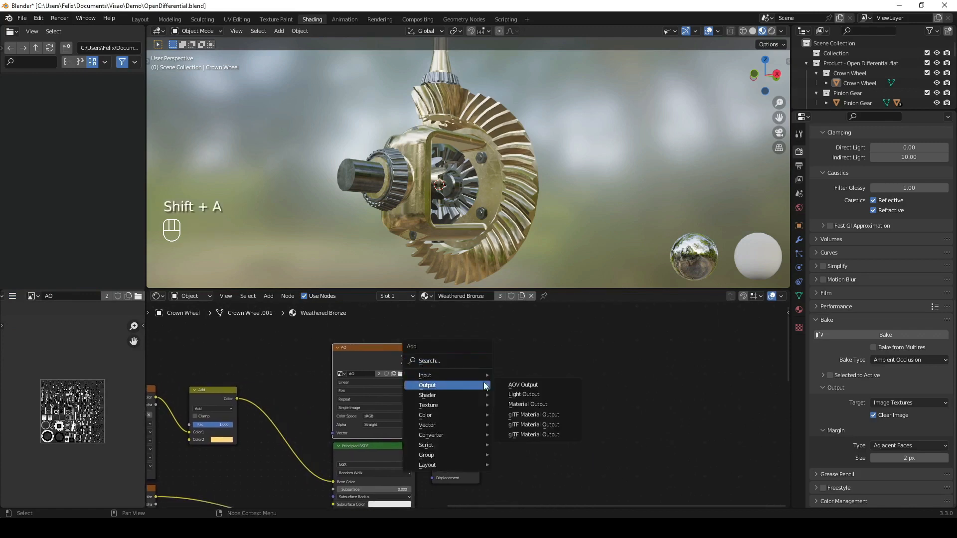
{"action": "left_click", "coordinate": [530, 415]}
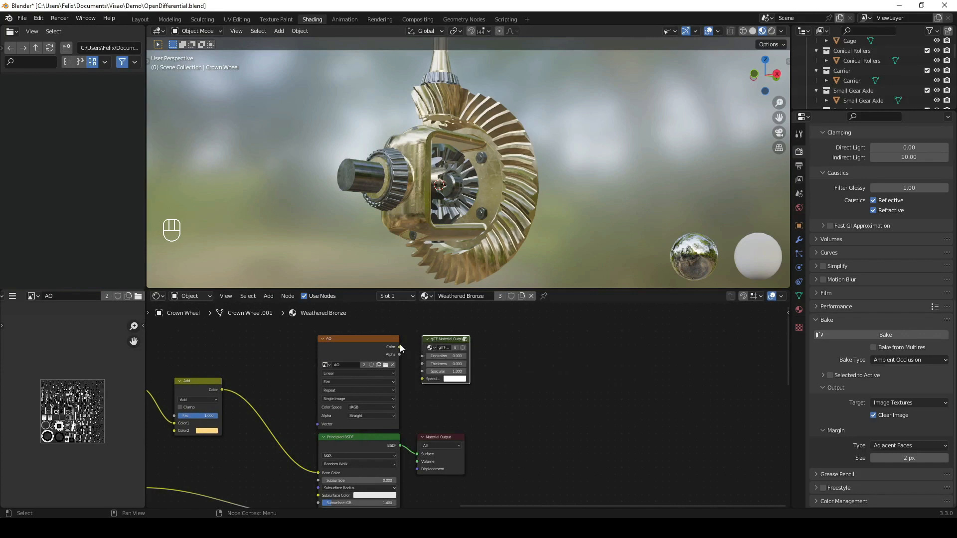
{"action": "left_click_drag", "start_coordinate": [399, 347], "coordinate": [423, 356]}
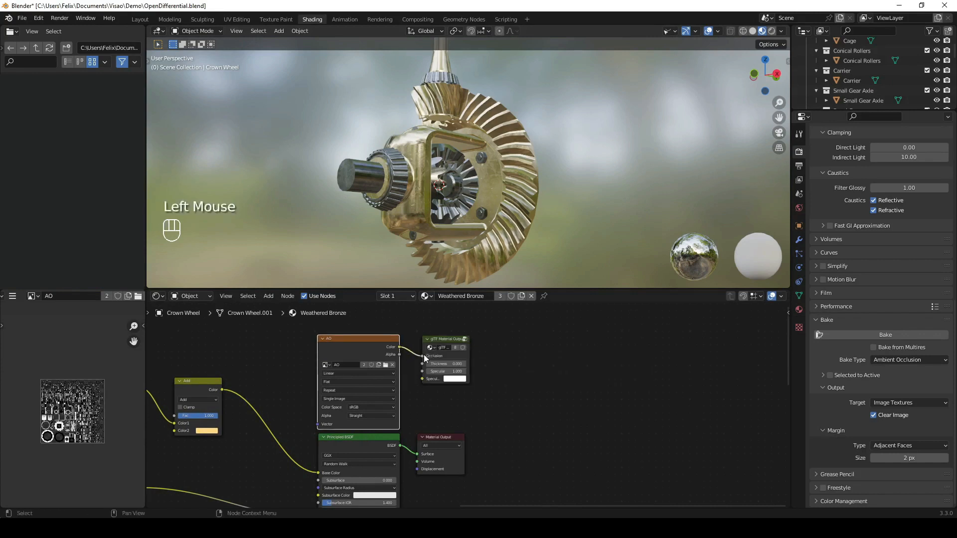
Step: Copy the glTF Material Output node into the conical rollers' Weathered Metal material and link the AO texture's Color to its Occlusion input
{"action": "left_click", "coordinate": [445, 339]}
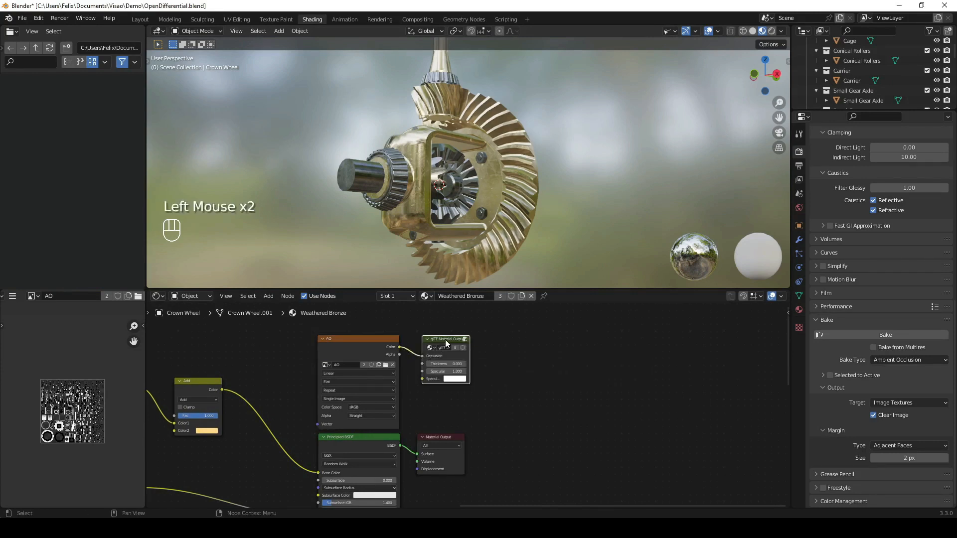
{"action": "key", "text": "ctrl+c"}
{"action": "left_click", "coordinate": [404, 204]}
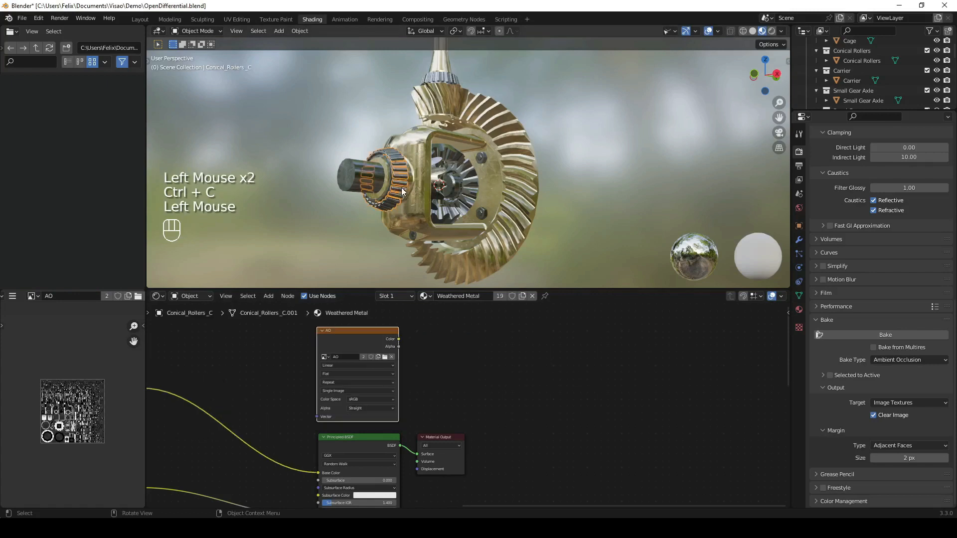
{"action": "left_click", "coordinate": [444, 348]}
{"action": "key", "text": "ctrl+v"}
{"action": "mouse_move", "coordinate": [440, 340]}
{"action": "left_mouse_down"}
{"action": "mouse_move", "coordinate": [440, 330]}
{"action": "mouse_move", "coordinate": [424, 346]}
{"action": "left_mouse_up"}
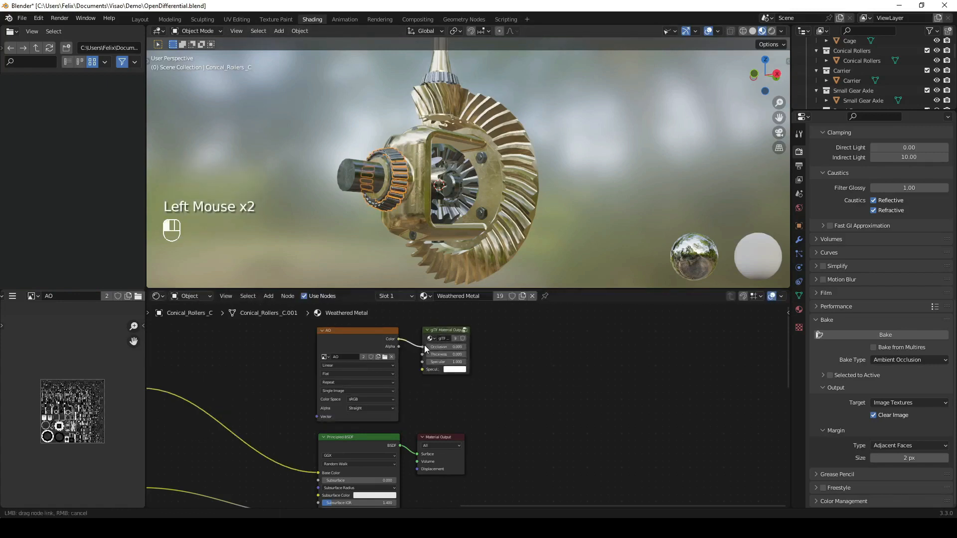